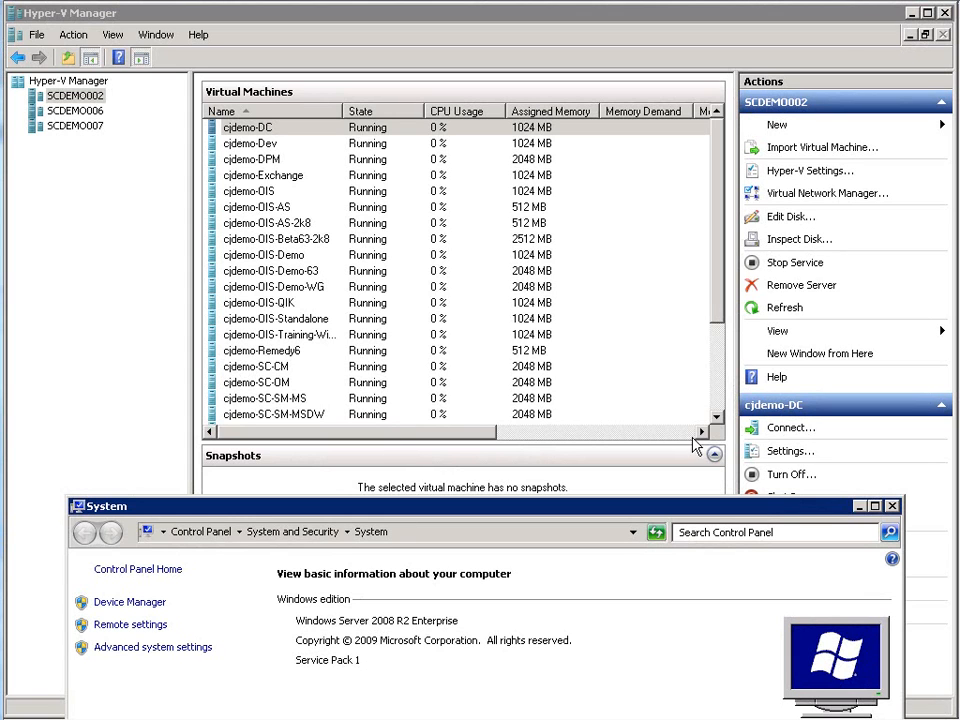
Bring Hyper-V Manager to the front and review the virtual machines on SCDEMO002, including the snapshots of cjdemo-OIS-Demo-63.
{"action": "left_click", "coordinate": [580, 347]}
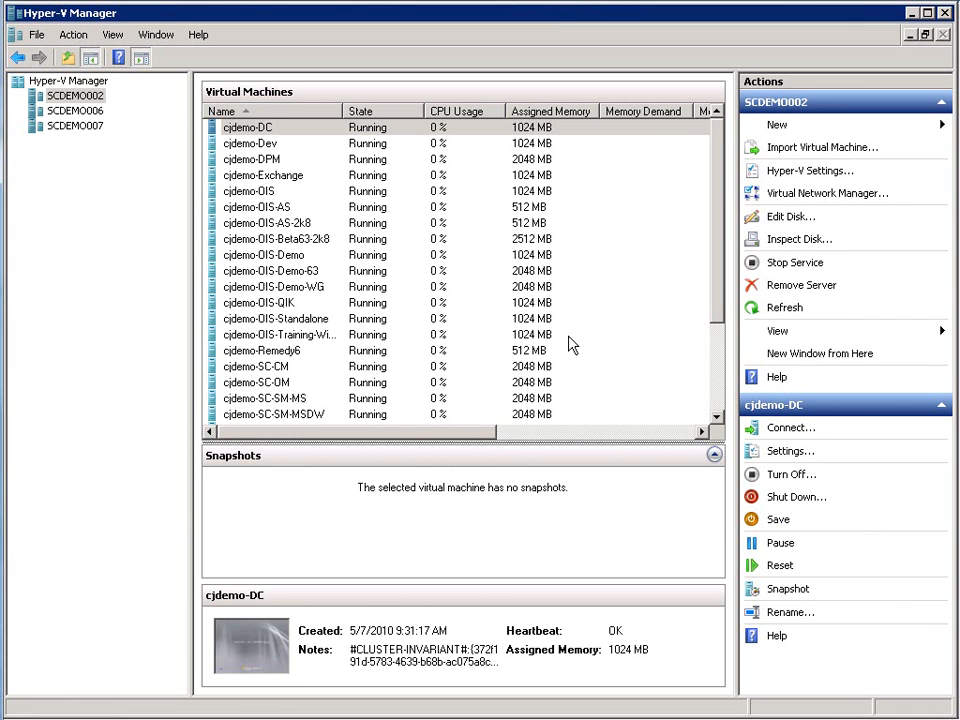
{"action": "left_click", "coordinate": [399, 270]}
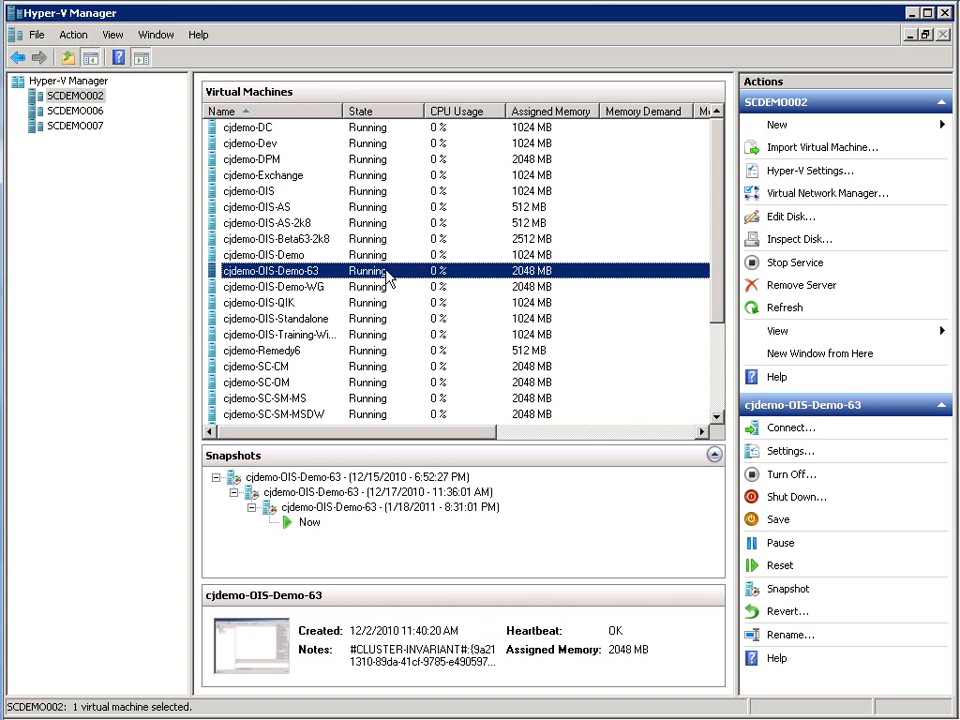
{"action": "scroll", "coordinate": [390, 293], "scroll_direction": "down", "scroll_amount": 3}
{"action": "scroll", "coordinate": [395, 310], "scroll_direction": "up", "scroll_amount": 3}
Open a console connection to the cjdemo-OIS virtual machine and dismiss the mouse capture notice.
{"action": "double_click", "coordinate": [267, 192]}
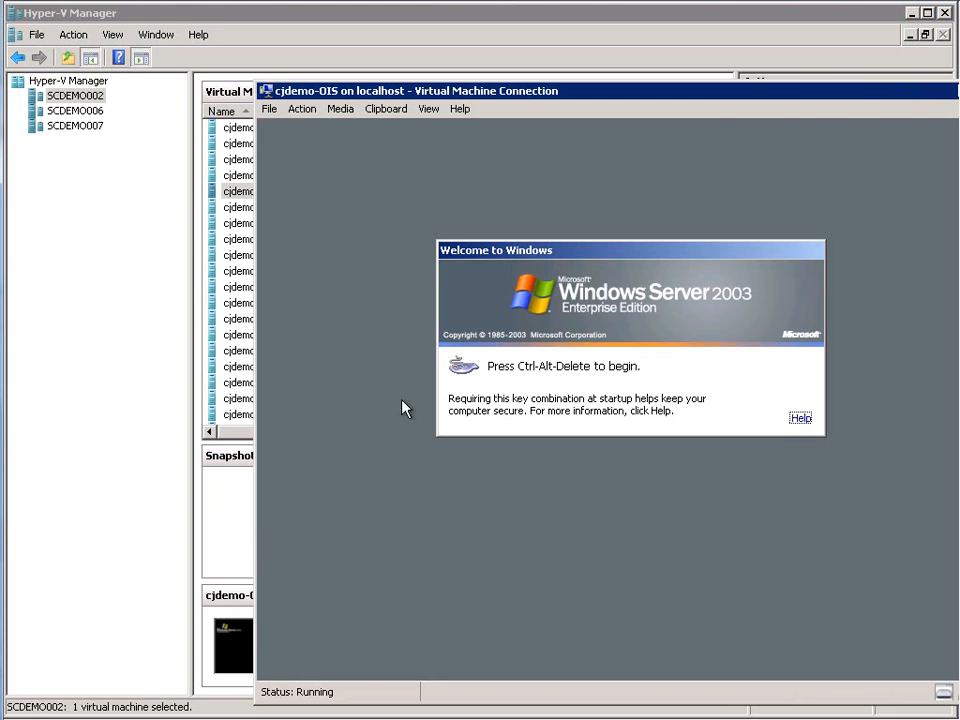
{"action": "left_click", "coordinate": [403, 407]}
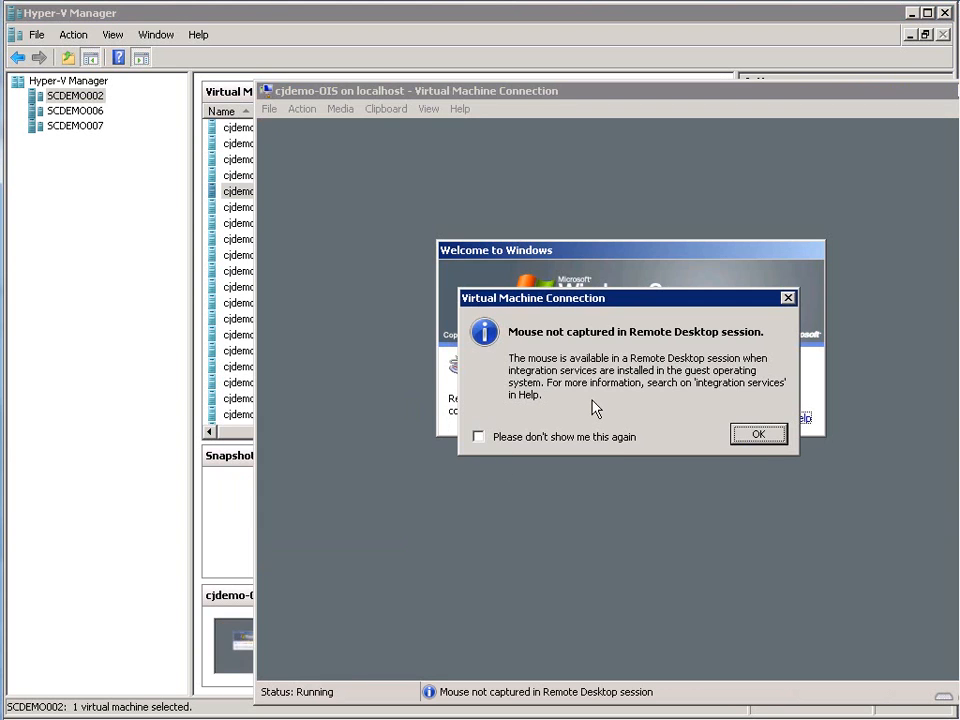
{"action": "left_click", "coordinate": [755, 436]}
{"action": "left_click_drag", "start_coordinate": [560, 93], "coordinate": [398, 36]}
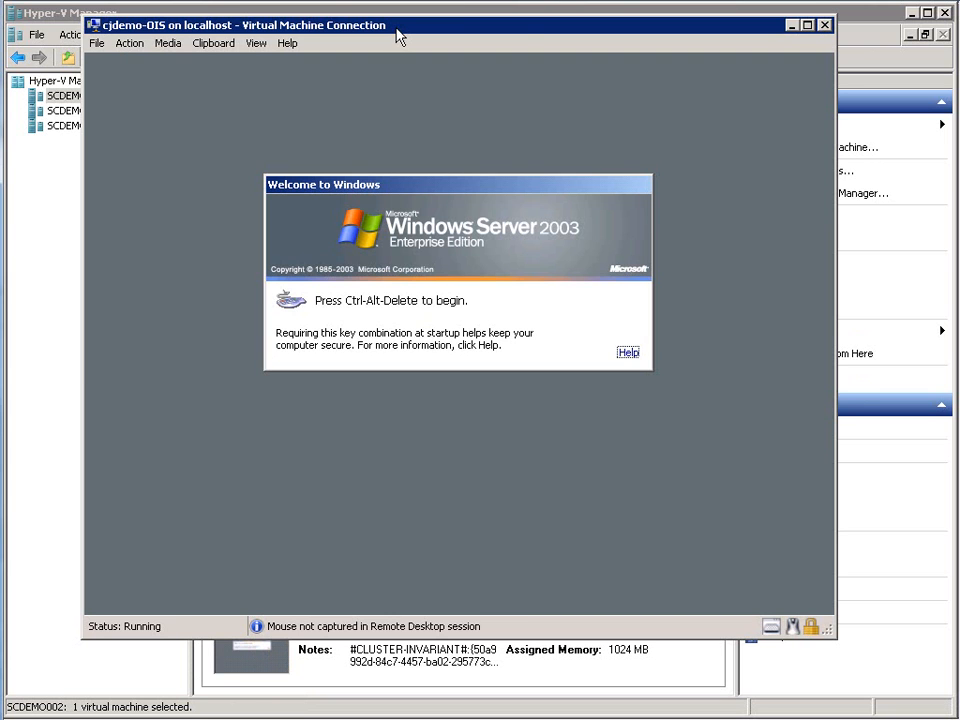
Look up the option for inserting the Integration Services Setup Disk in the cjdemo-OIS connection without running it.
{"action": "left_click", "coordinate": [130, 43]}
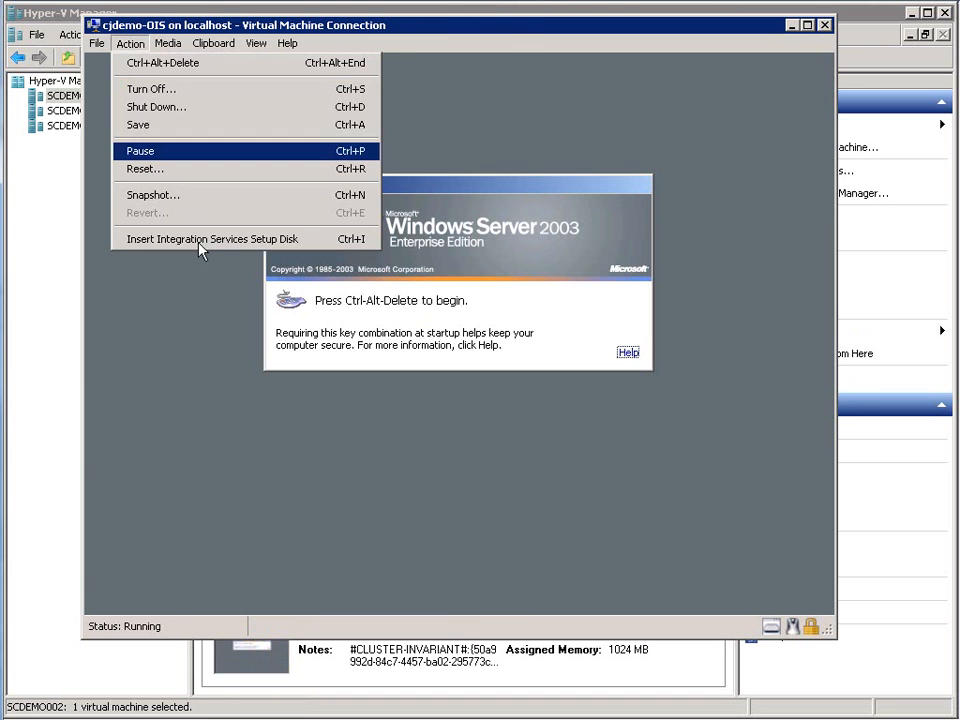
{"action": "mouse_move", "coordinate": [187, 38]}
{"action": "left_click", "coordinate": [217, 24]}
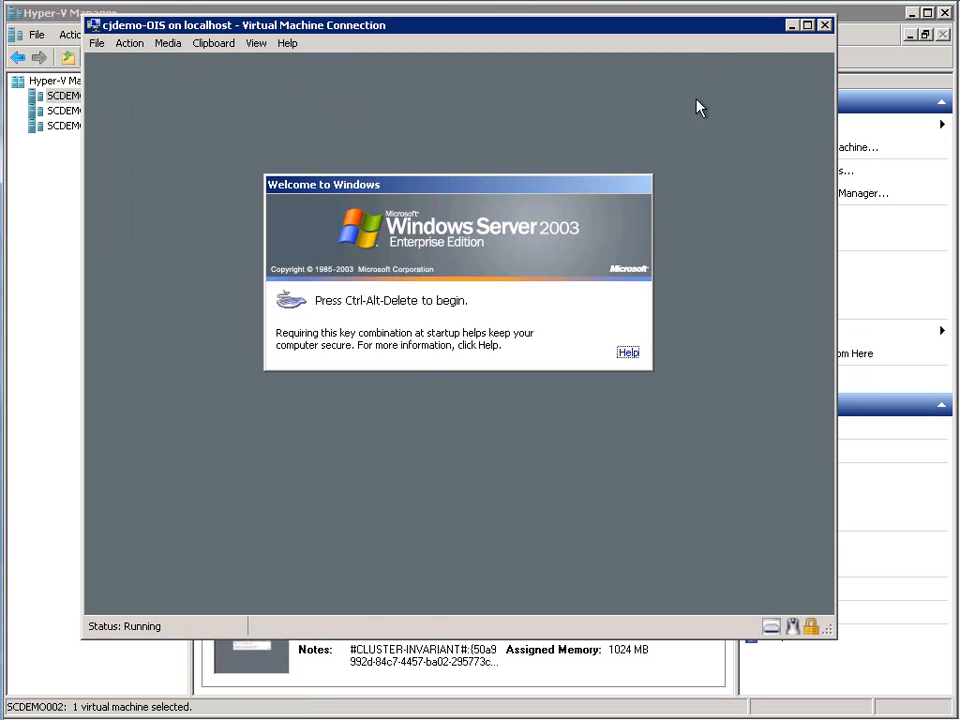
Try to use the mouse inside the cjdemo-OIS guest, and close its console connection.
{"action": "left_click", "coordinate": [418, 460]}
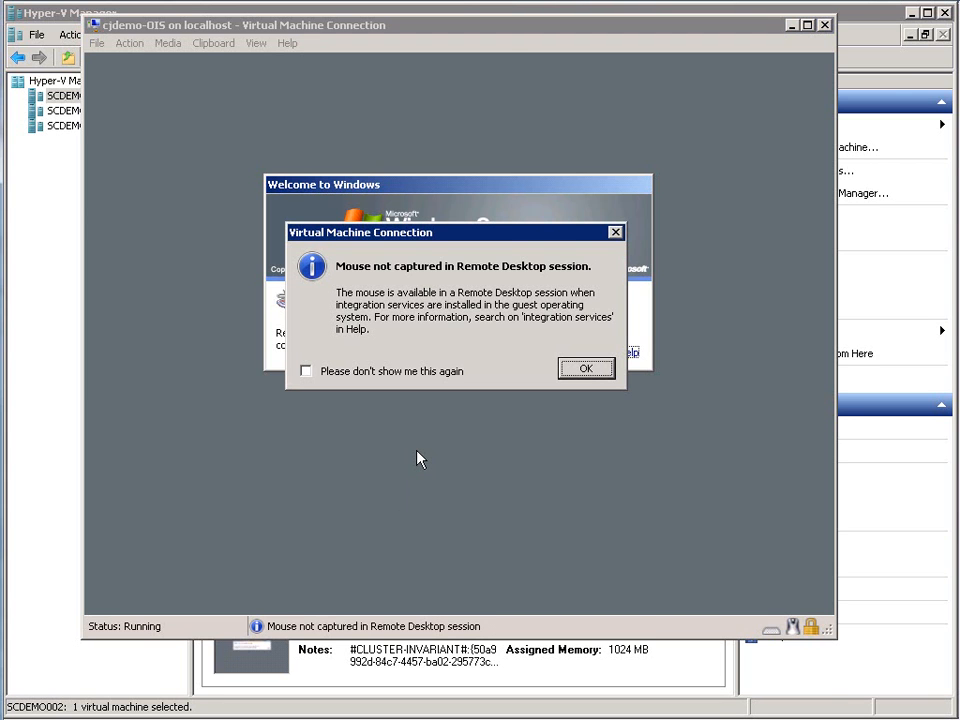
{"action": "left_click", "coordinate": [586, 366]}
{"action": "left_click", "coordinate": [824, 25]}
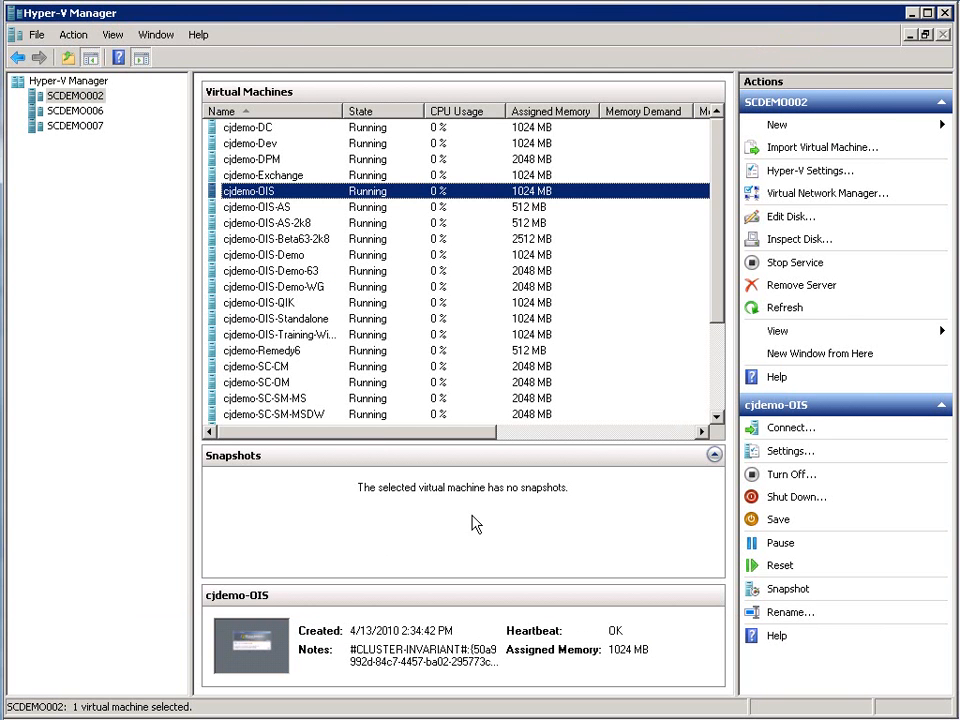
Switch to Windows PowerShell ISE and compare the IntegrationServicesVersion values of the virtual machines in the script output.
{"action": "left_click", "coordinate": [914, 15]}
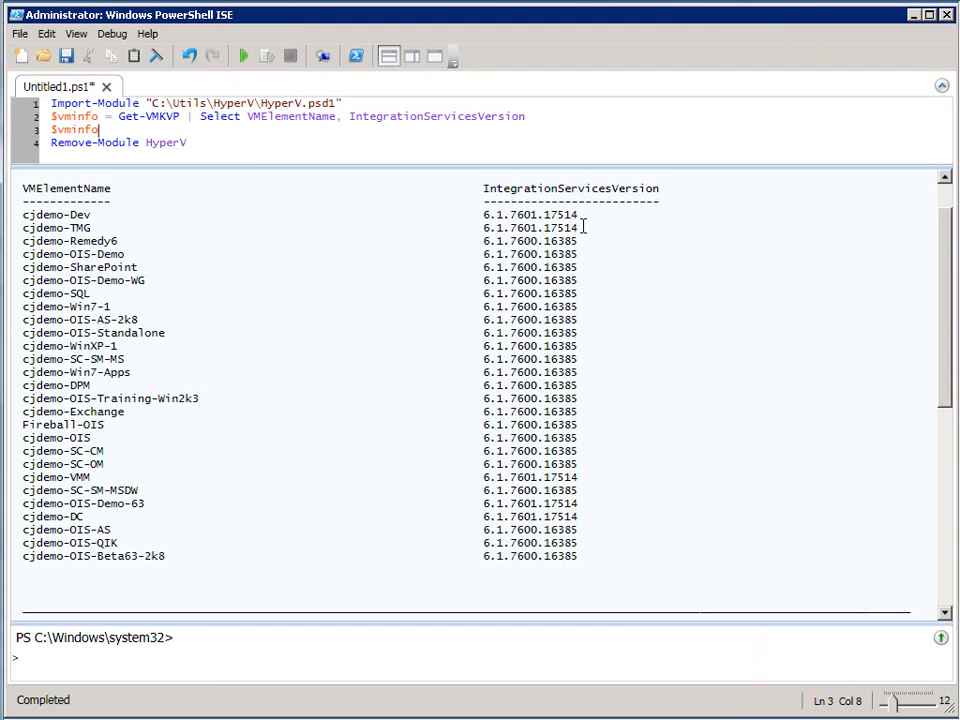
{"action": "mouse_move", "coordinate": [580, 228]}
{"action": "left_mouse_down"}
{"action": "mouse_move", "coordinate": [484, 230]}
{"action": "mouse_move", "coordinate": [580, 241]}
{"action": "left_mouse_up"}
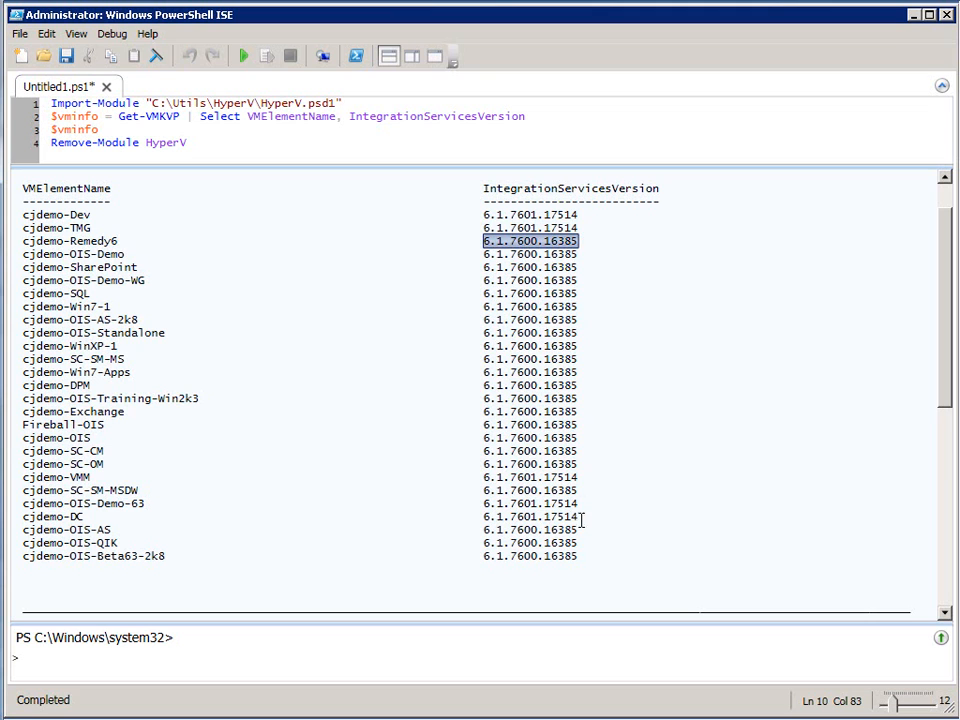
{"action": "left_click", "coordinate": [537, 319]}
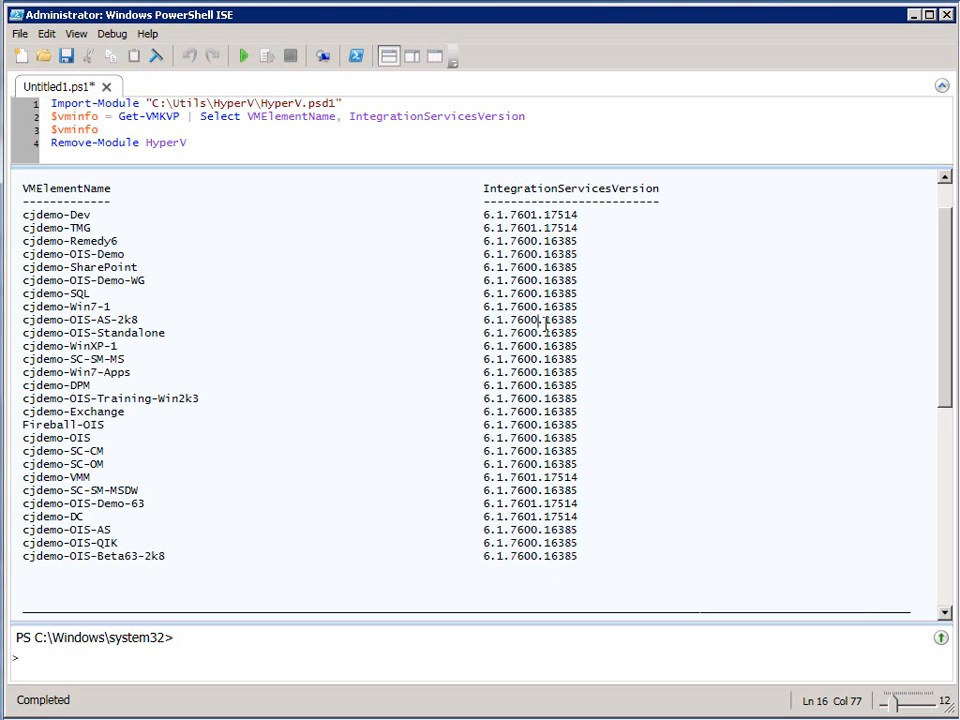
{"action": "left_click_drag", "start_coordinate": [579, 228], "coordinate": [484, 229]}
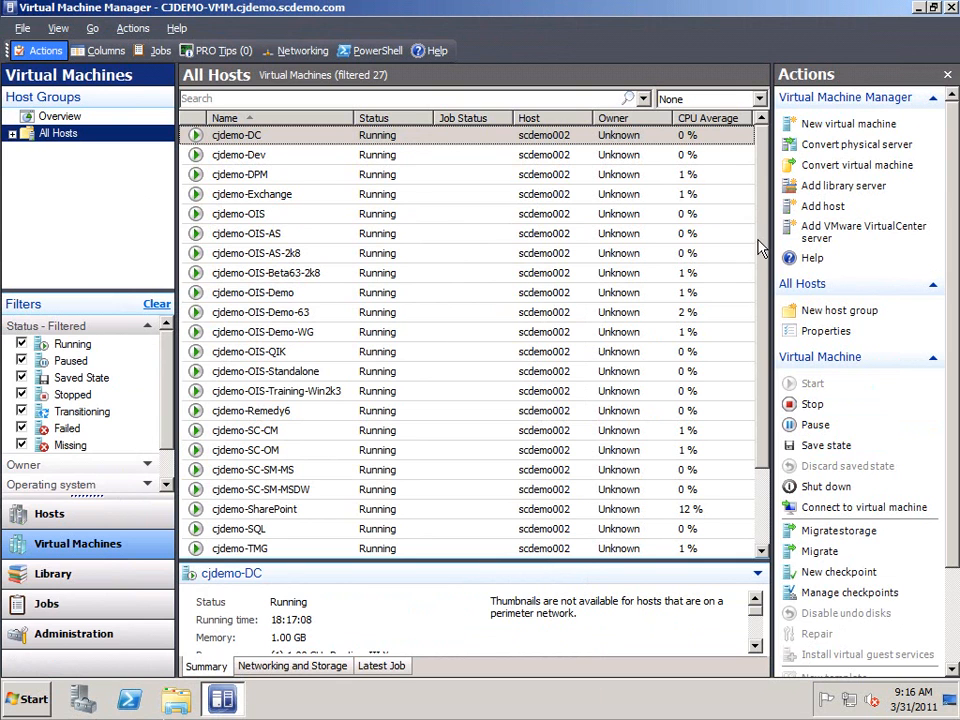
In Virtual Machine Manager, review the virtual machines on all hosts and check the virtual guest services installation option for cjdemo-DPM.
{"action": "scroll", "coordinate": [764, 300], "scroll_direction": "down", "scroll_amount": 2}
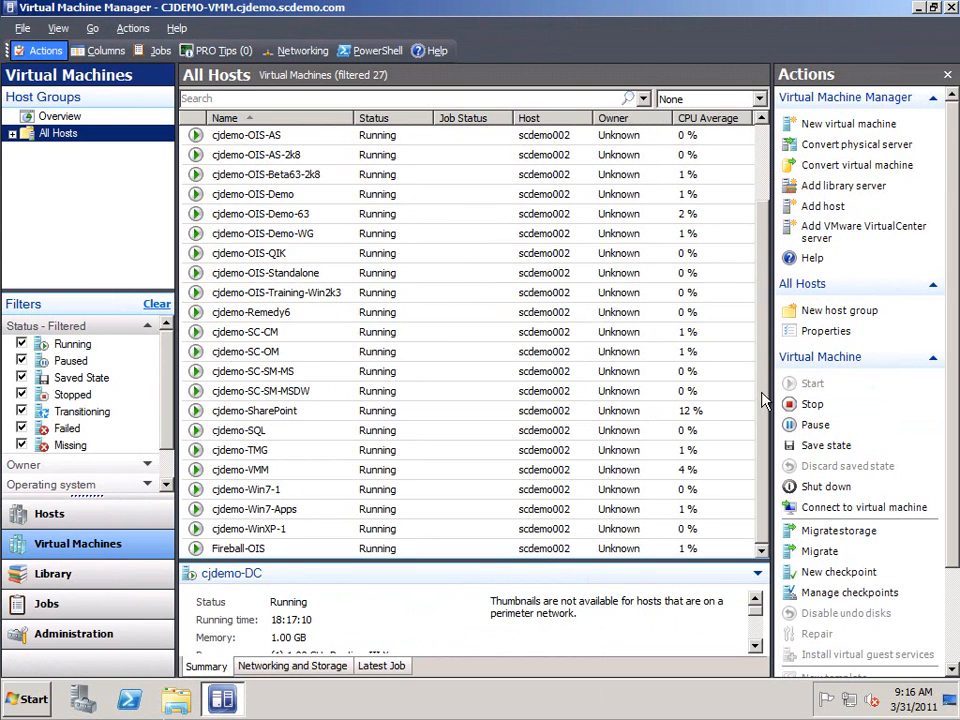
{"action": "scroll", "coordinate": [614, 300], "scroll_direction": "up", "scroll_amount": 2}
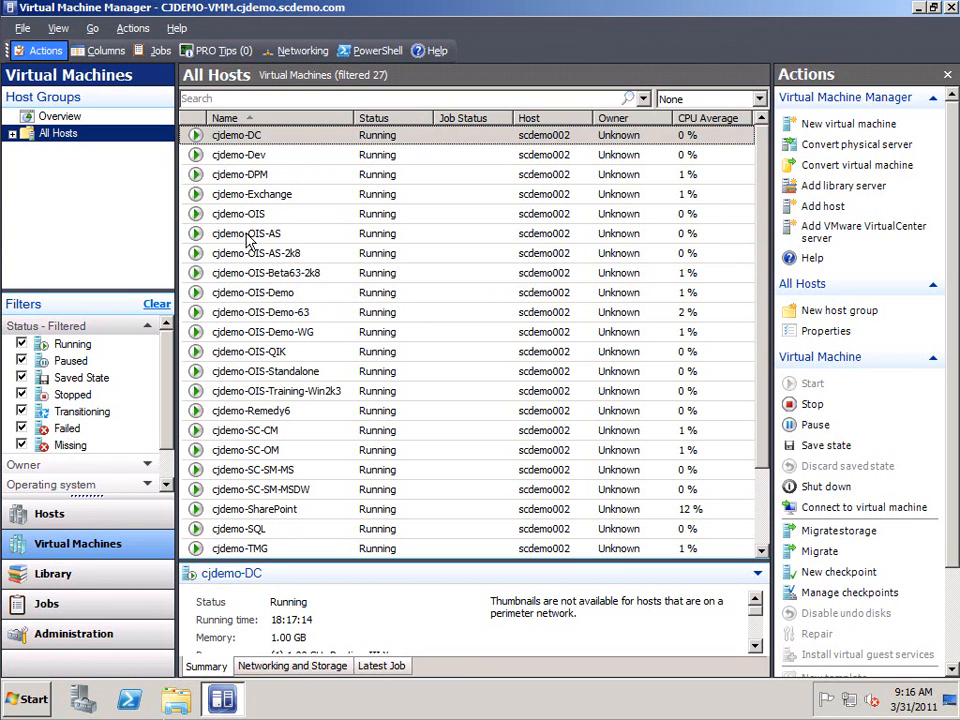
{"action": "right_click", "coordinate": [256, 175]}
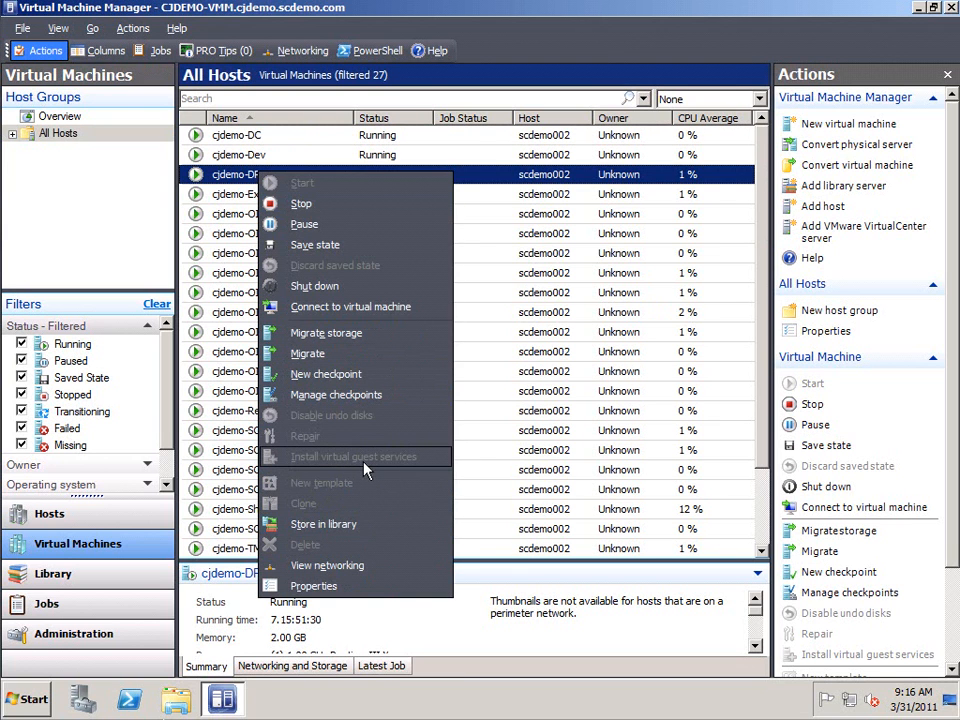
{"action": "left_click", "coordinate": [230, 137]}
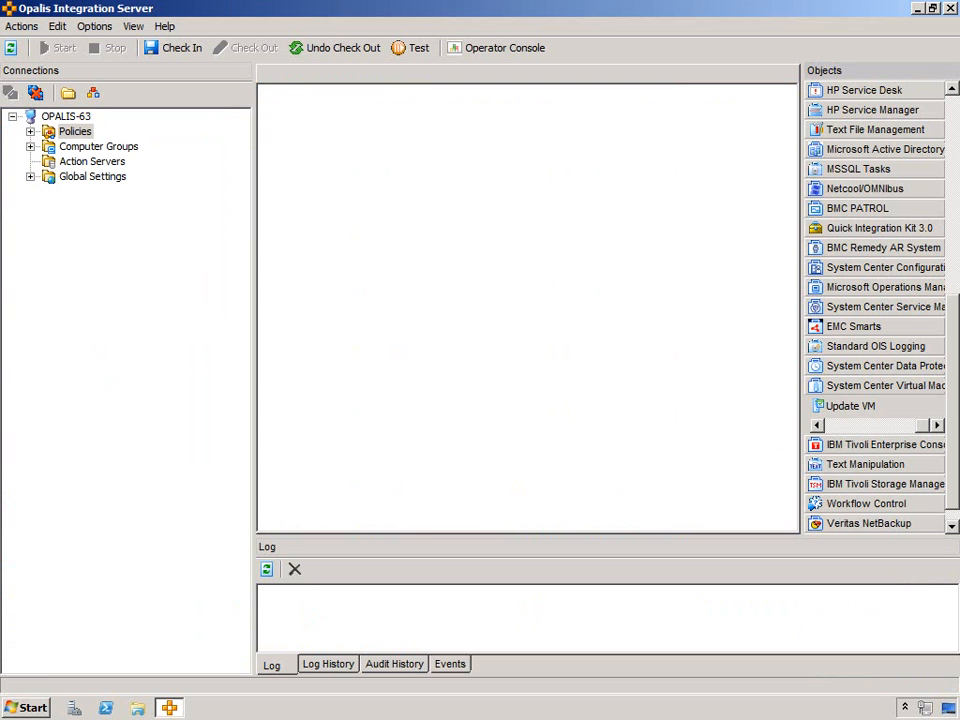
In Opalis Integration Server, open the Hyper-V Integration Components policy folder under 8-Minute-Demo and widen the workflow area.
{"action": "left_click", "coordinate": [31, 132]}
{"action": "left_click", "coordinate": [48, 206]}
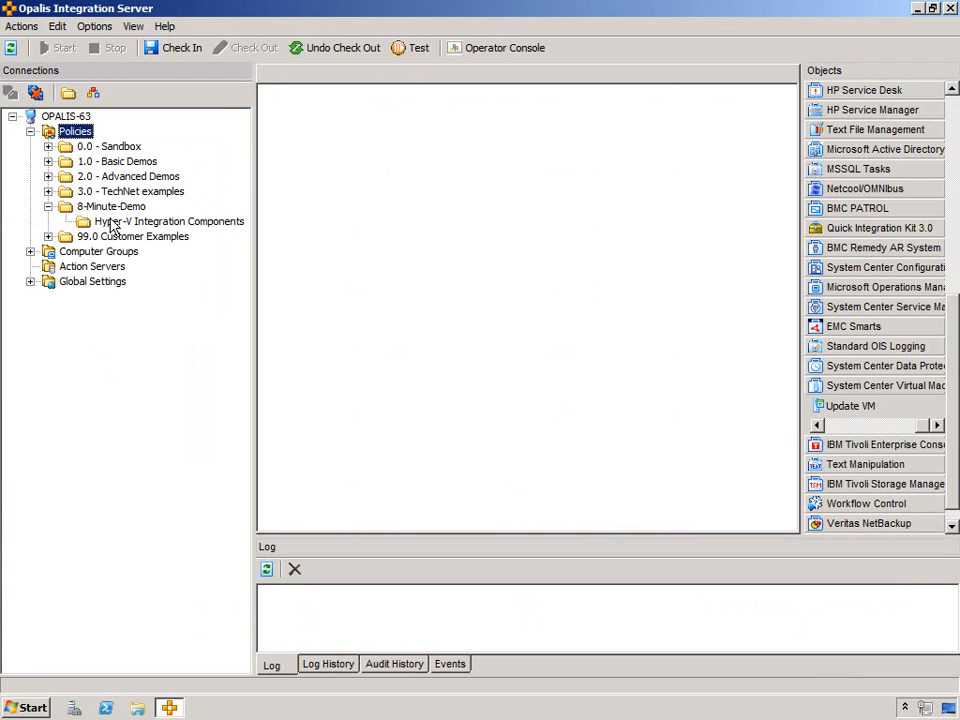
{"action": "left_click", "coordinate": [113, 224]}
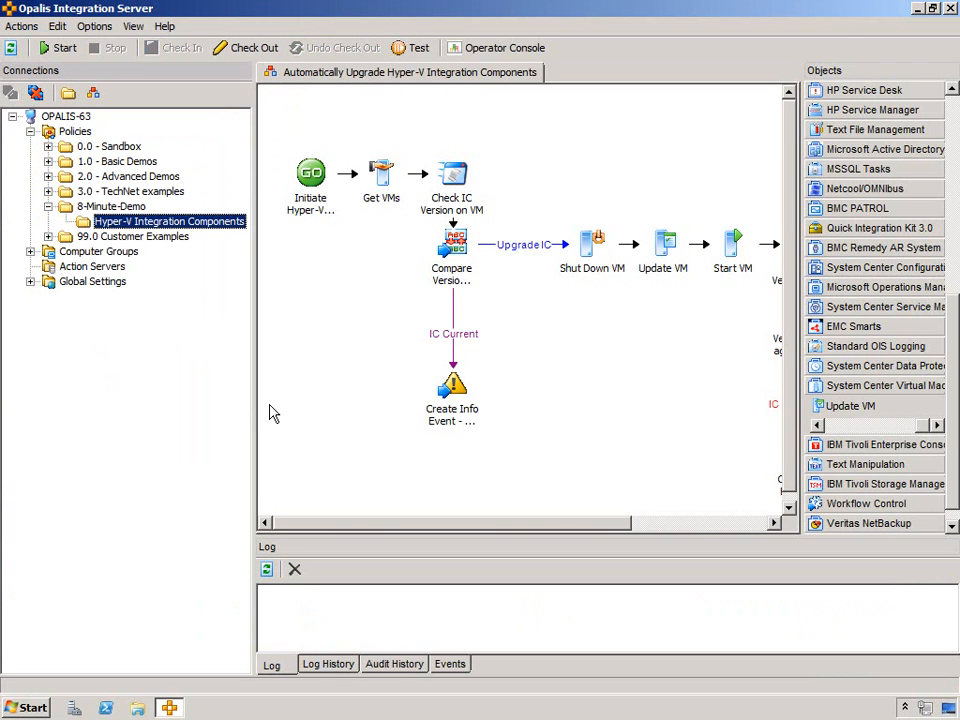
{"action": "left_click", "coordinate": [306, 483]}
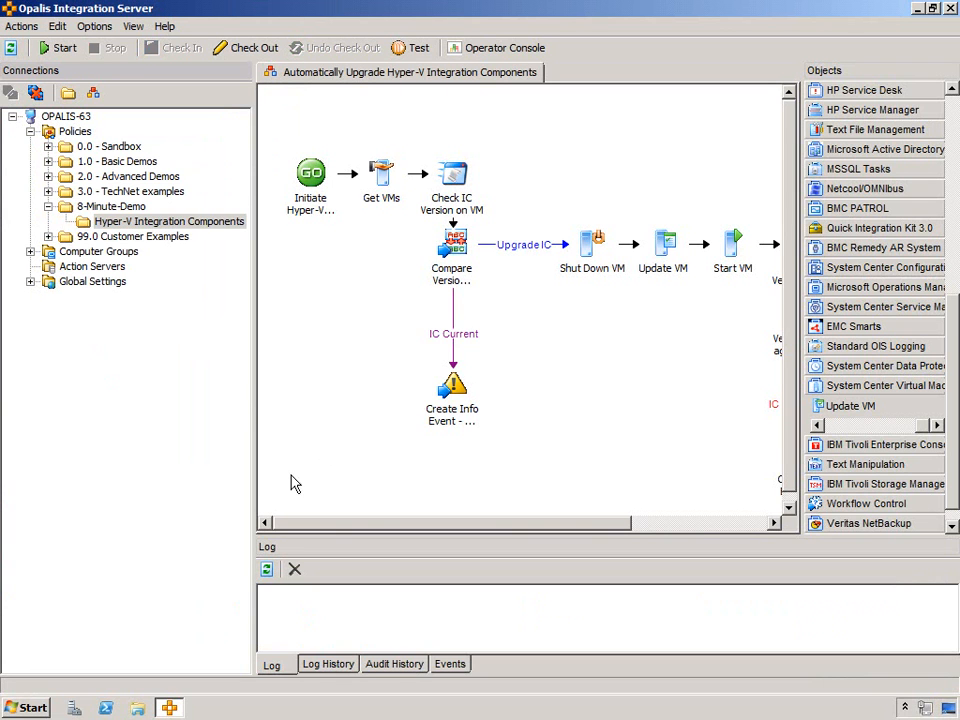
{"action": "left_click_drag", "start_coordinate": [255, 402], "coordinate": [126, 392]}
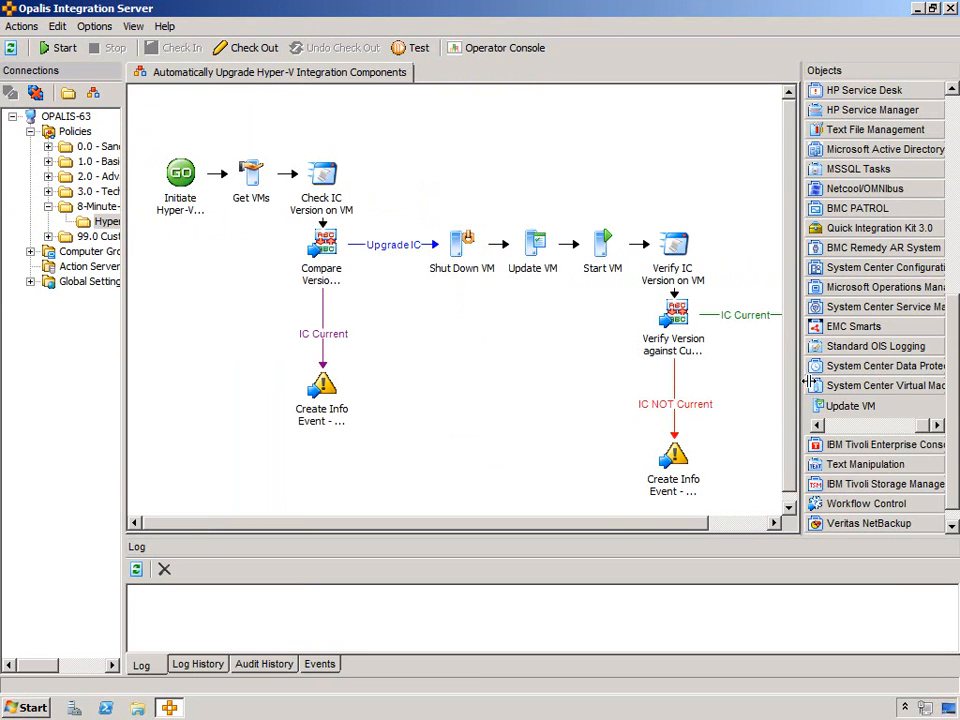
{"action": "left_click_drag", "start_coordinate": [800, 381], "coordinate": [840, 390]}
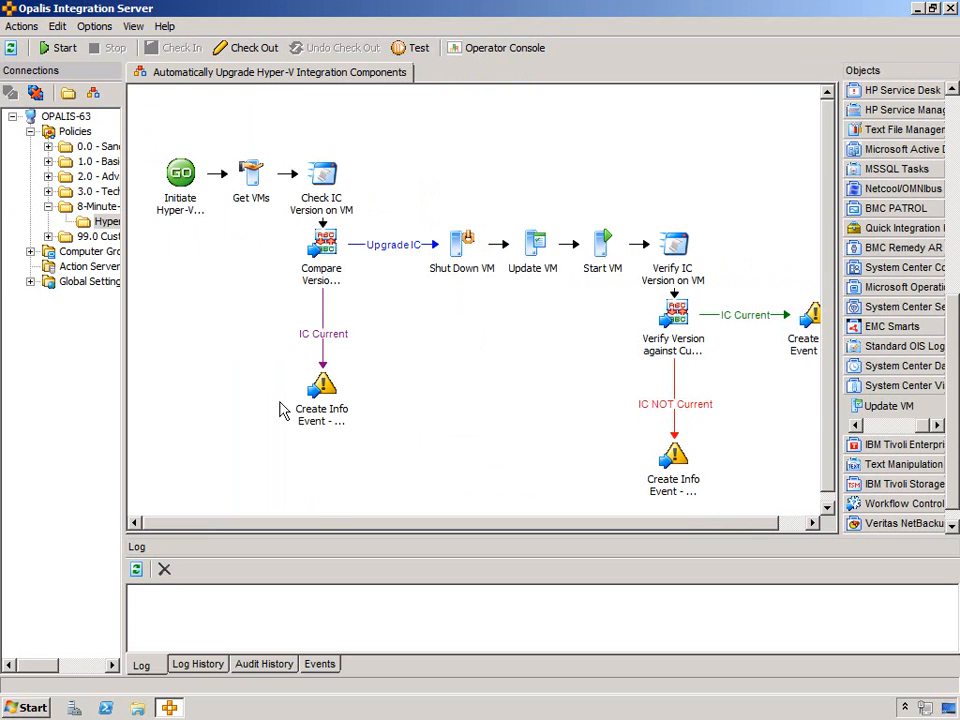
Inspect the details of the Initiate Hyper-V IC Upgrade start object and close its properties without changes.
{"action": "left_click", "coordinate": [185, 176]}
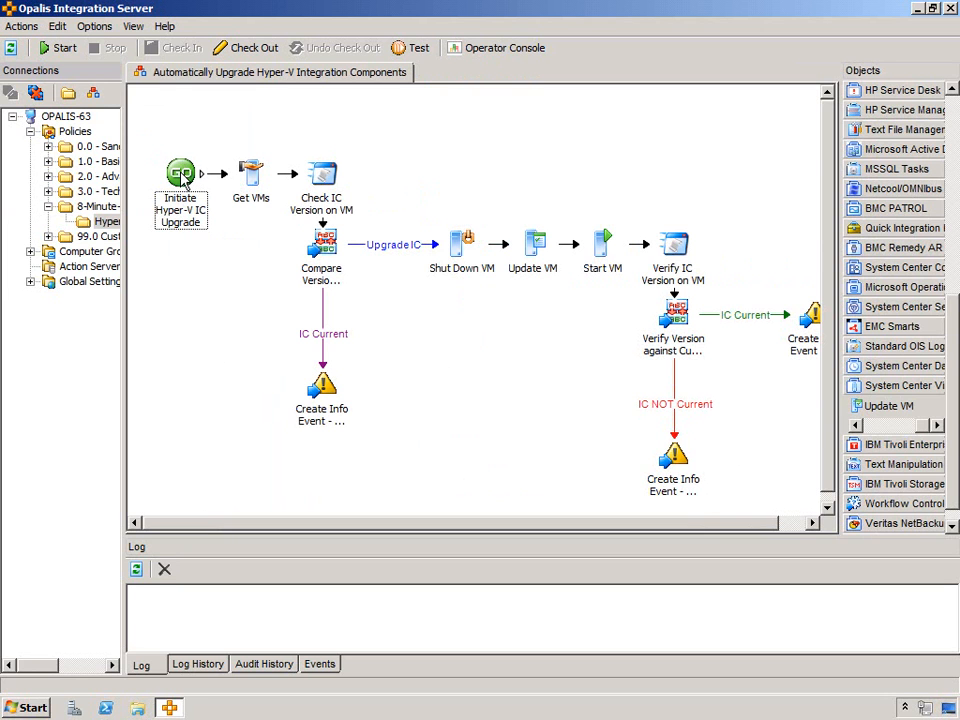
{"action": "double_click", "coordinate": [183, 174]}
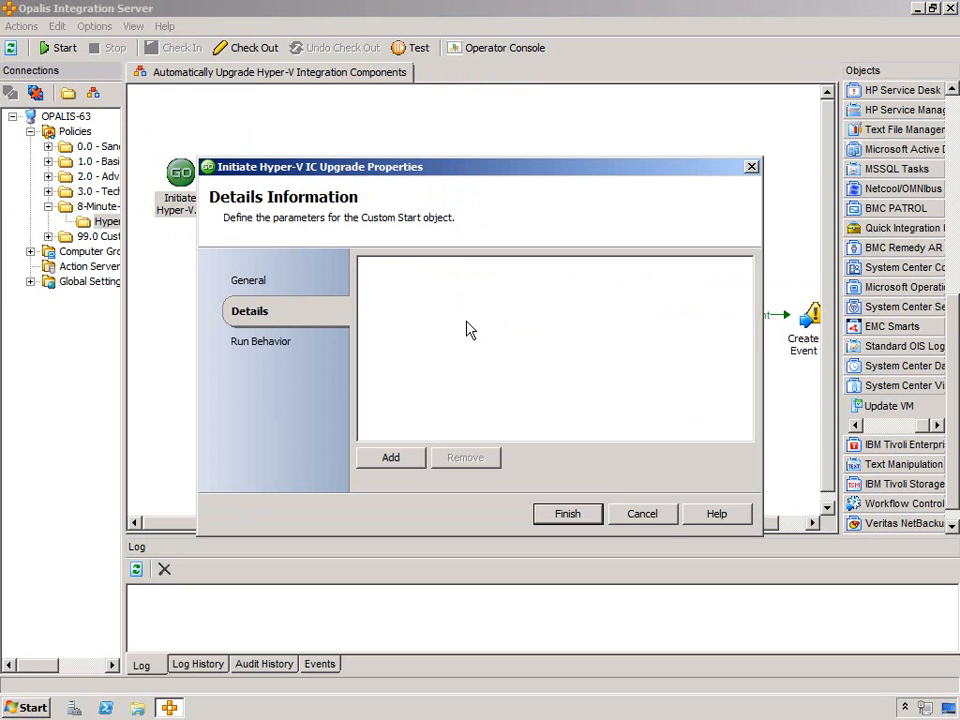
{"action": "left_click", "coordinate": [660, 515]}
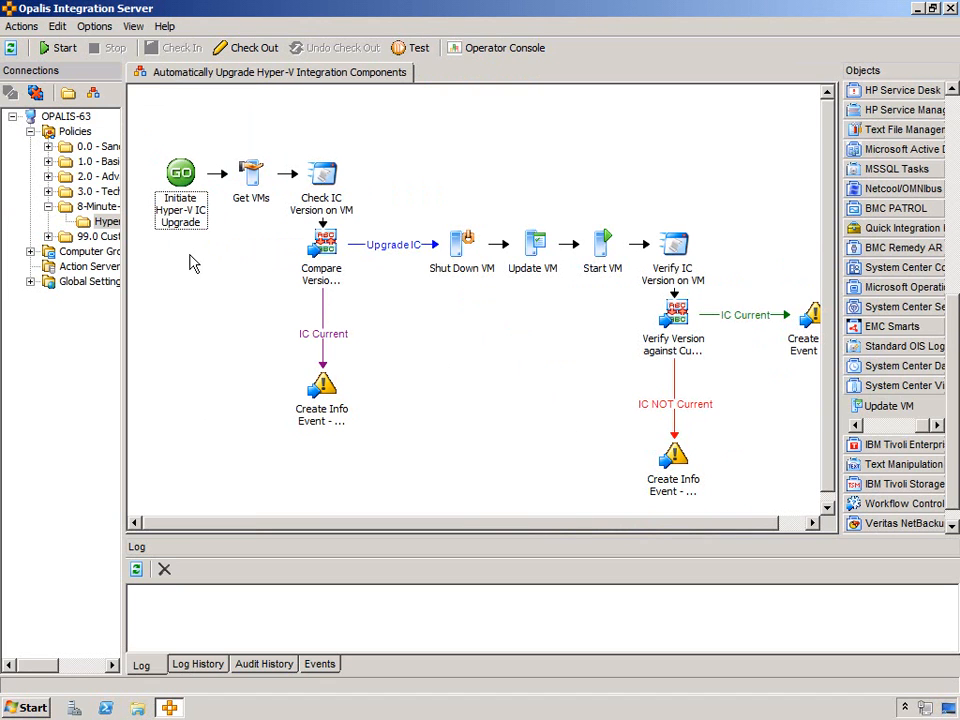
Select the workflow's Get VMs object and locate the matching Get VM object in the System Center Virtual Machine Manager category.
{"action": "left_click", "coordinate": [256, 177]}
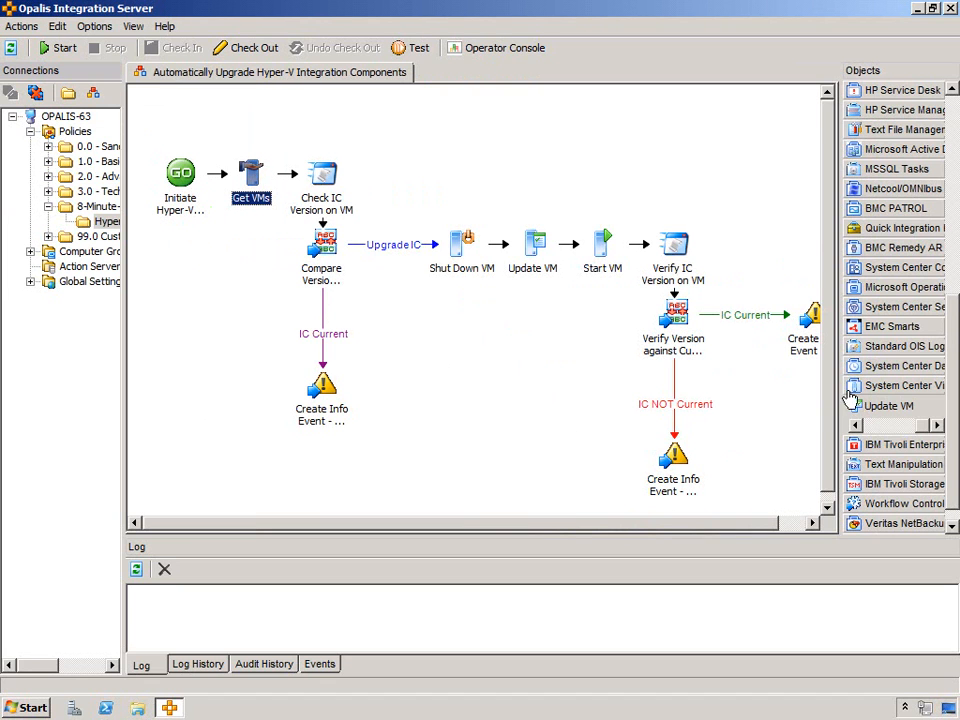
{"action": "left_click_drag", "start_coordinate": [843, 390], "coordinate": [700, 392]}
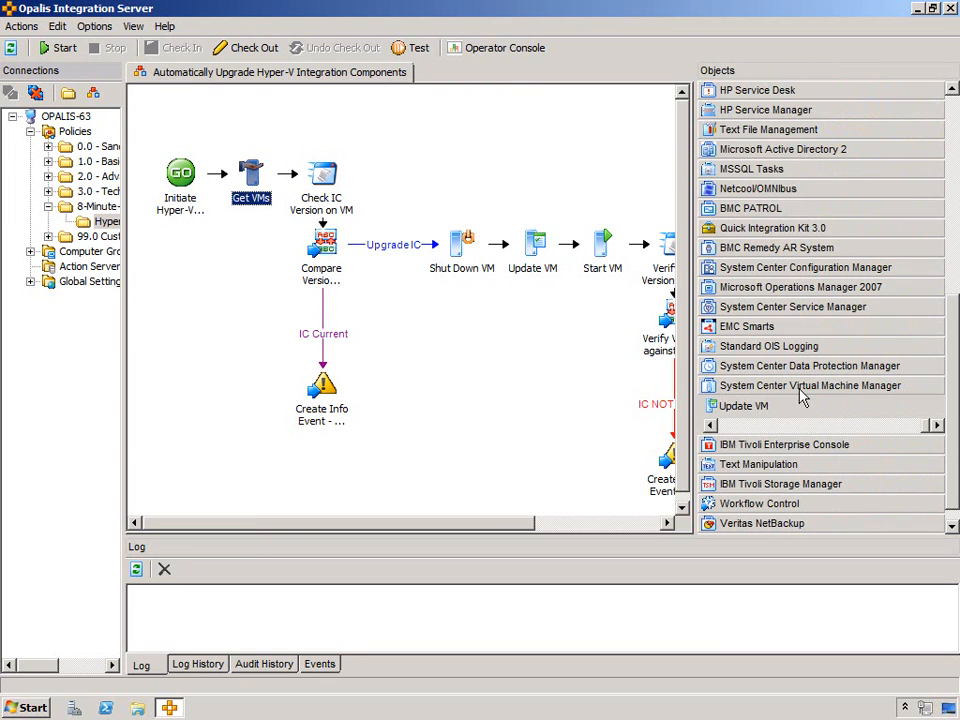
{"action": "left_click_drag", "start_coordinate": [923, 426], "coordinate": [823, 426]}
{"action": "left_click", "coordinate": [740, 408]}
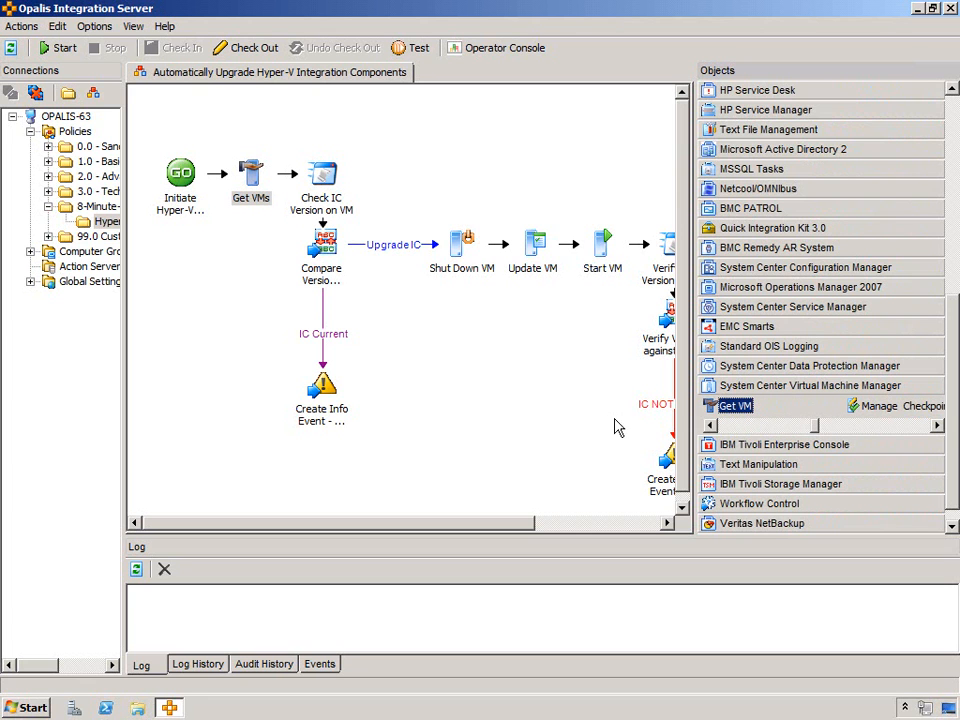
Examine the Get VMs object's filter settings and the available filter names, and close its properties without adding a filter.
{"action": "left_click", "coordinate": [182, 150]}
{"action": "double_click", "coordinate": [252, 176]}
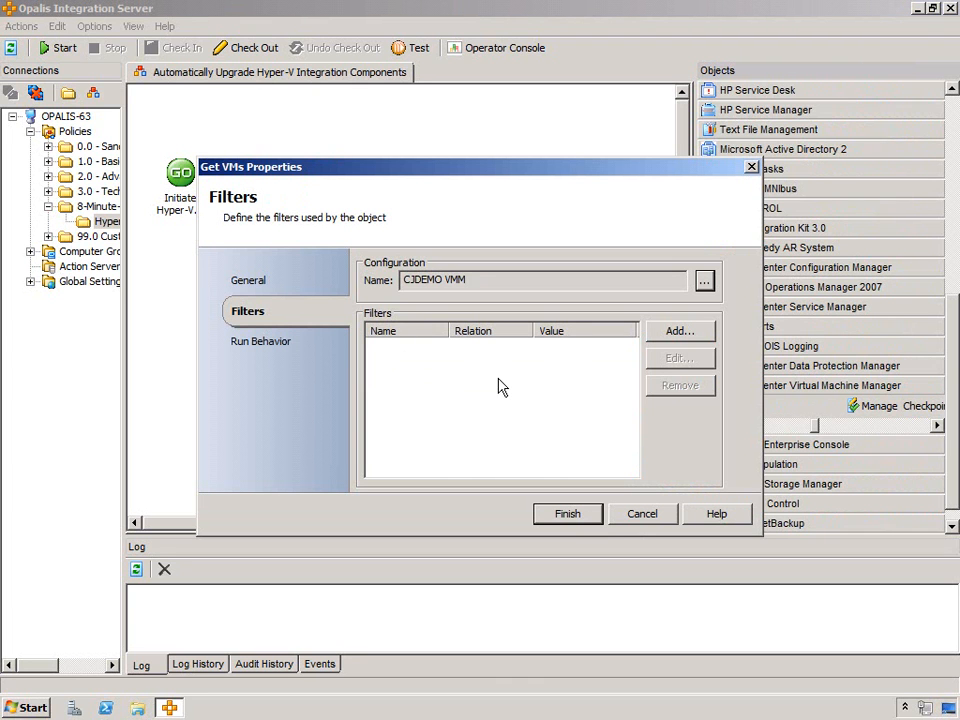
{"action": "left_click", "coordinate": [679, 331]}
{"action": "left_click", "coordinate": [578, 308]}
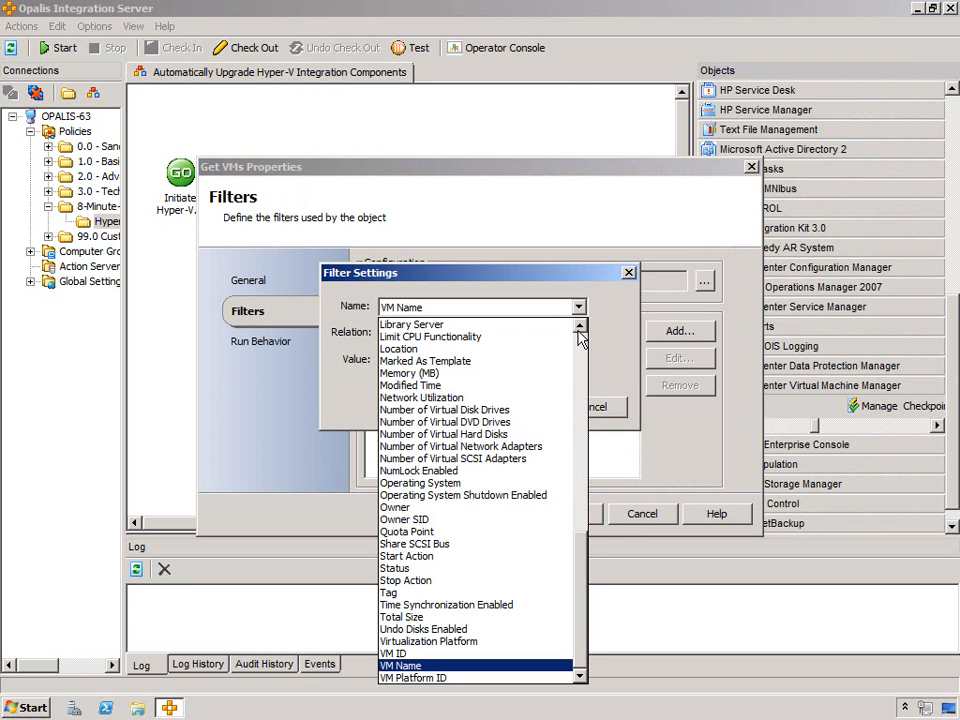
{"action": "left_click_drag", "start_coordinate": [584, 618], "coordinate": [594, 395]}
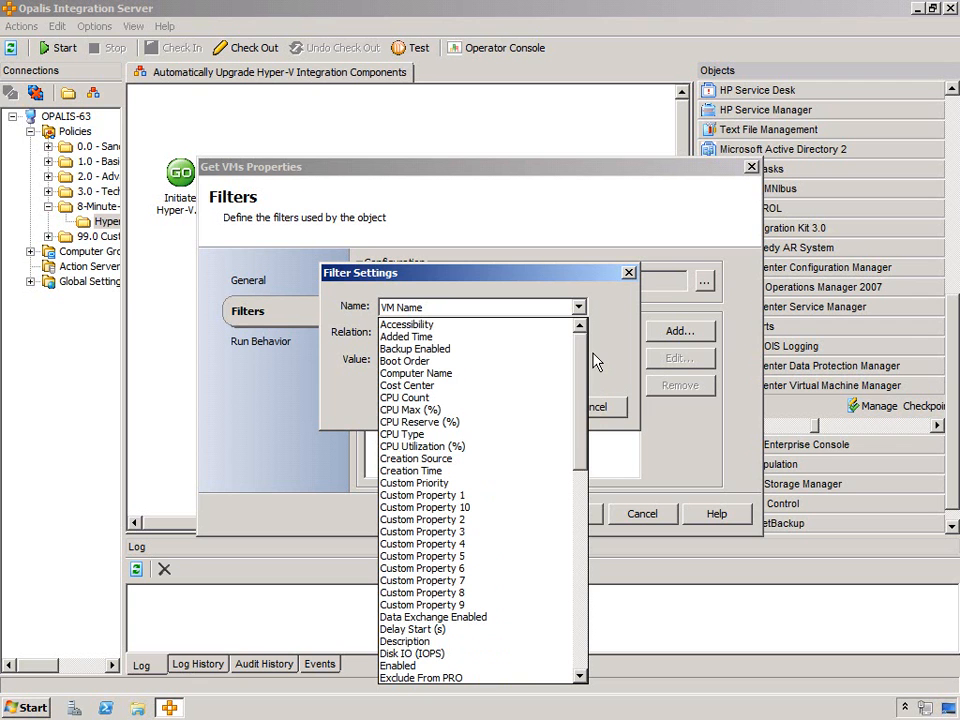
{"action": "left_click_drag", "start_coordinate": [597, 405], "coordinate": [586, 630]}
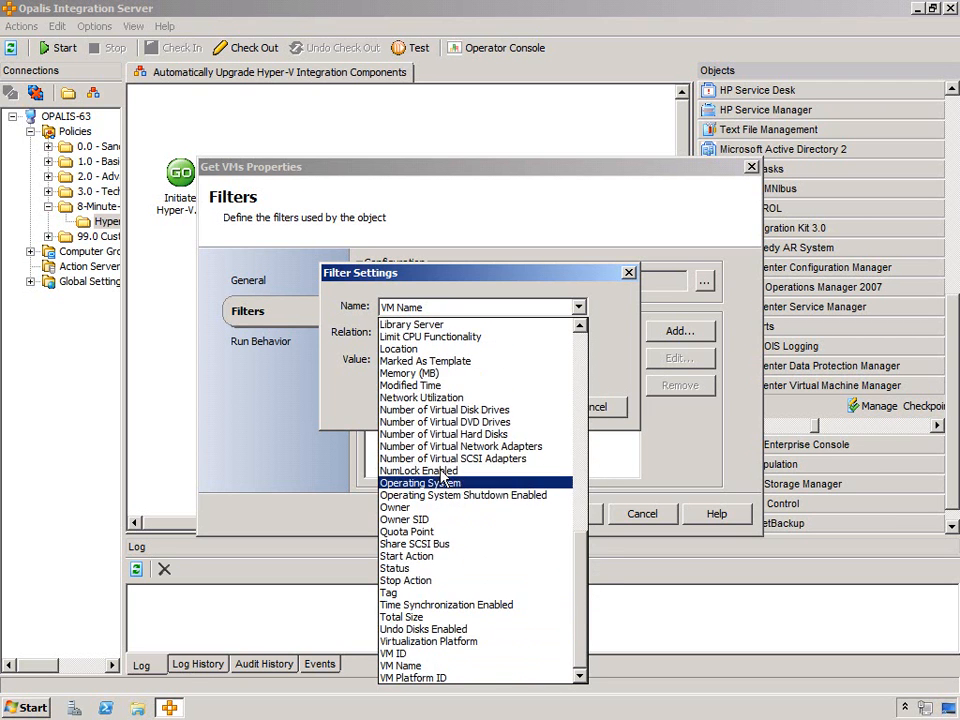
{"action": "left_click", "coordinate": [612, 335]}
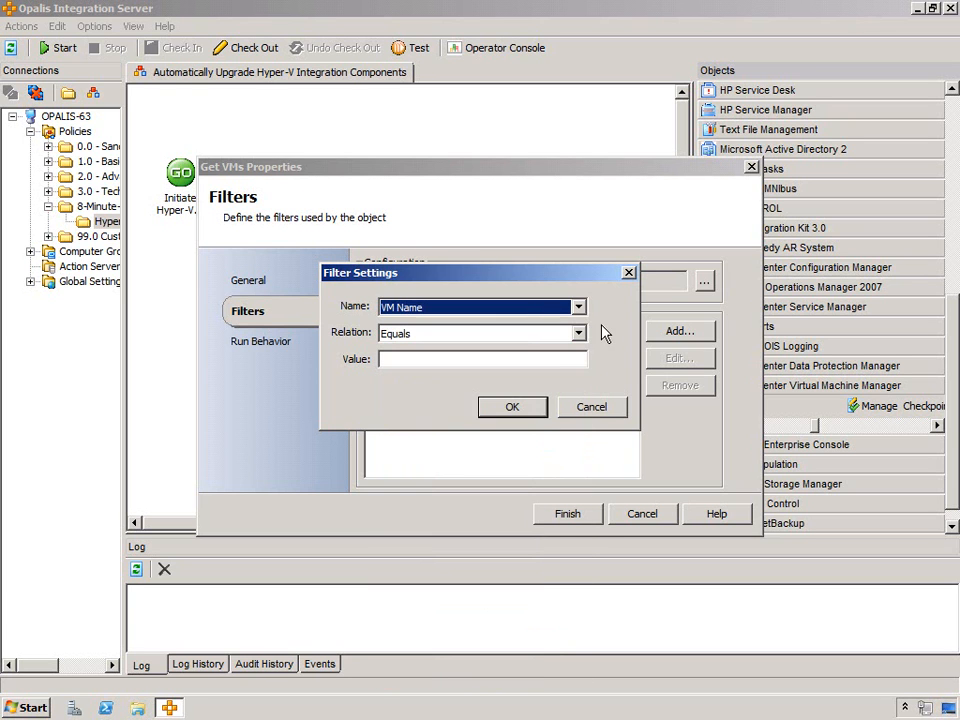
{"action": "left_click", "coordinate": [588, 407]}
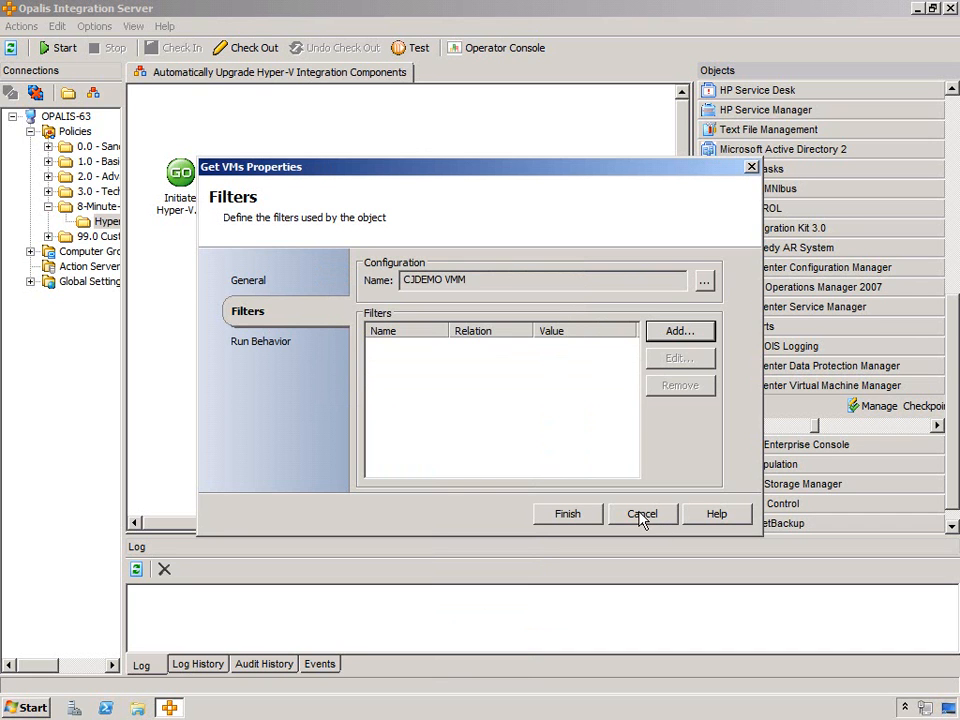
{"action": "left_click", "coordinate": [642, 514]}
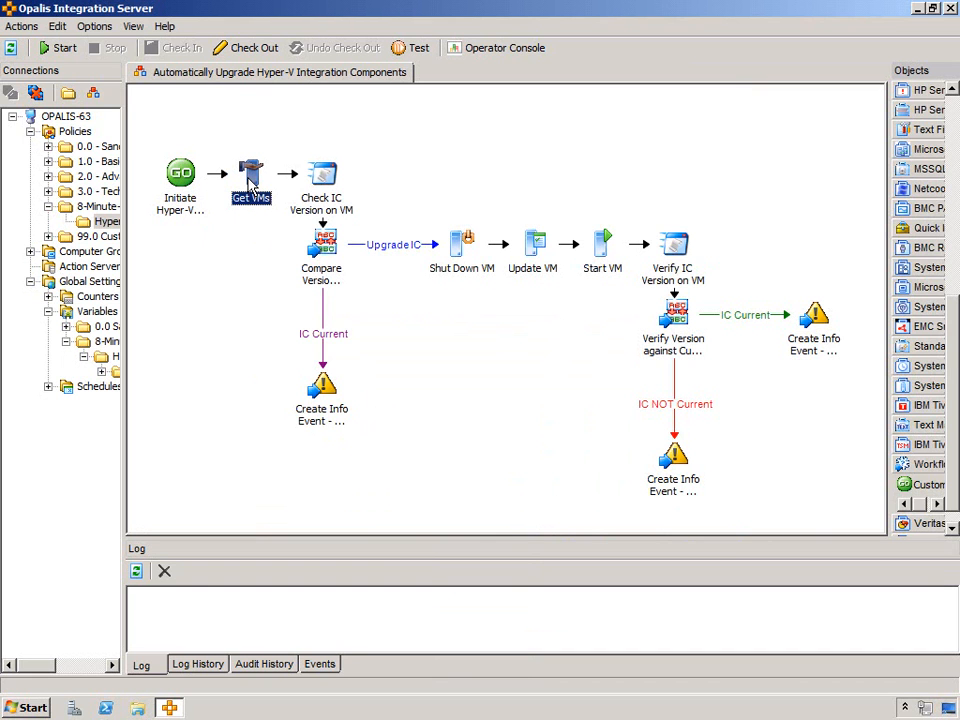
Expand the Check IC Version on VM object's PowerShell script and examine the Get-ItemProperty script block that reads IntegrationServicesVersion.
{"action": "double_click", "coordinate": [320, 173]}
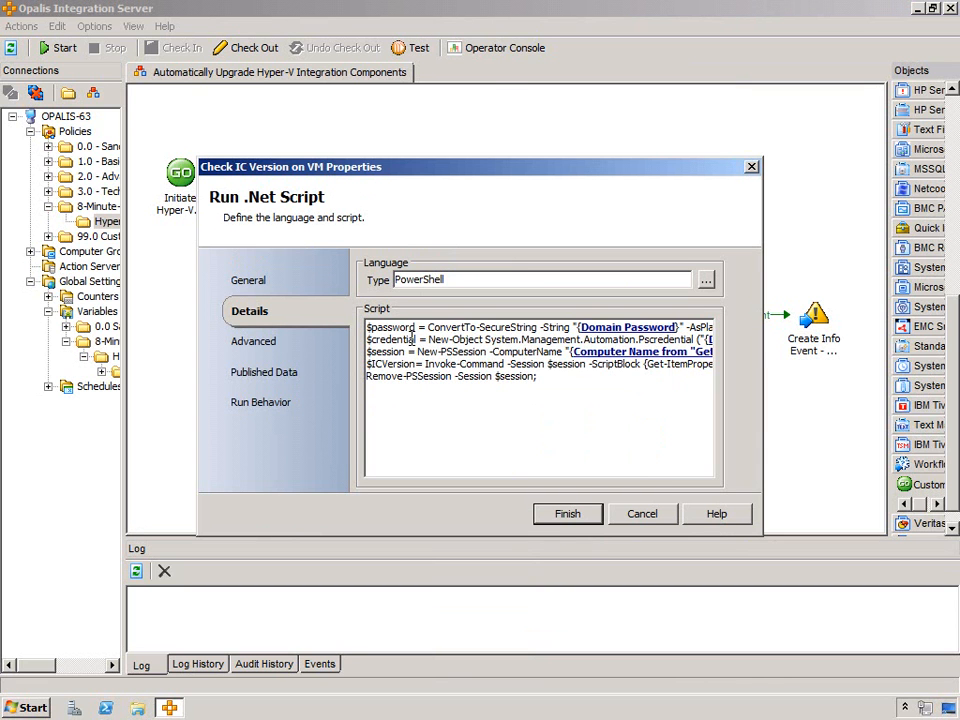
{"action": "right_click", "coordinate": [415, 339]}
{"action": "left_click", "coordinate": [463, 468]}
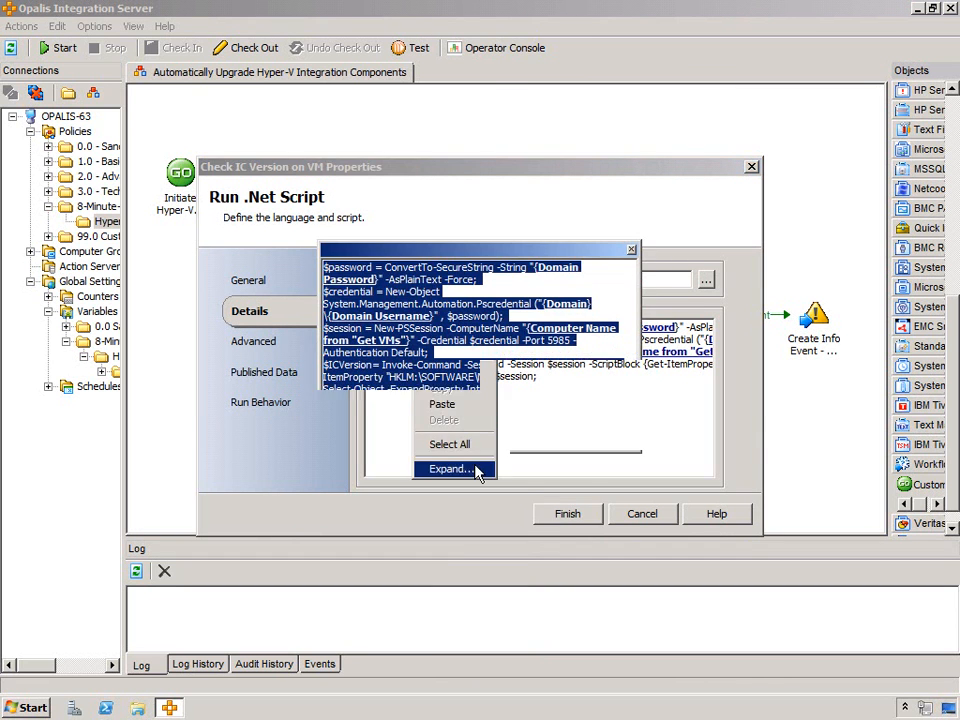
{"action": "left_click_drag", "start_coordinate": [637, 450], "coordinate": [864, 605]}
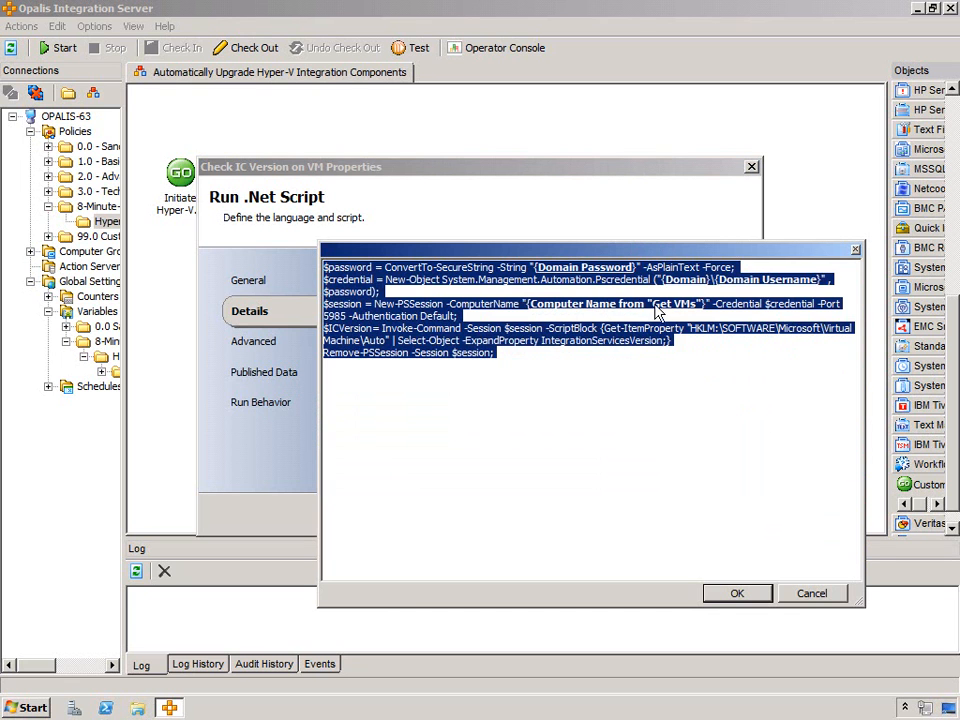
{"action": "left_click", "coordinate": [472, 267]}
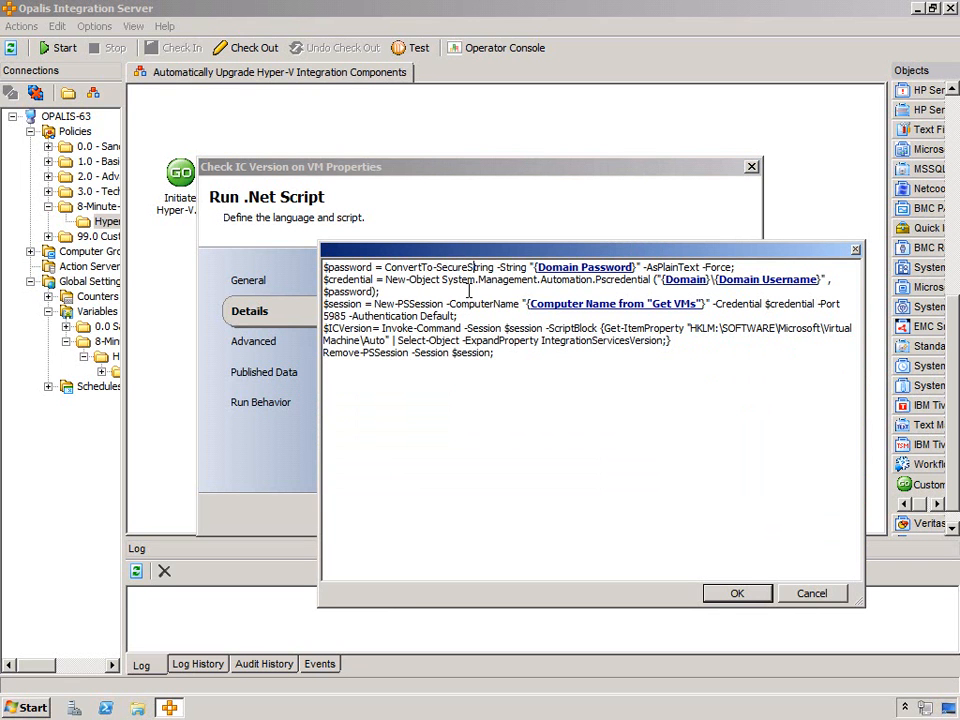
{"action": "double_click", "coordinate": [601, 341]}
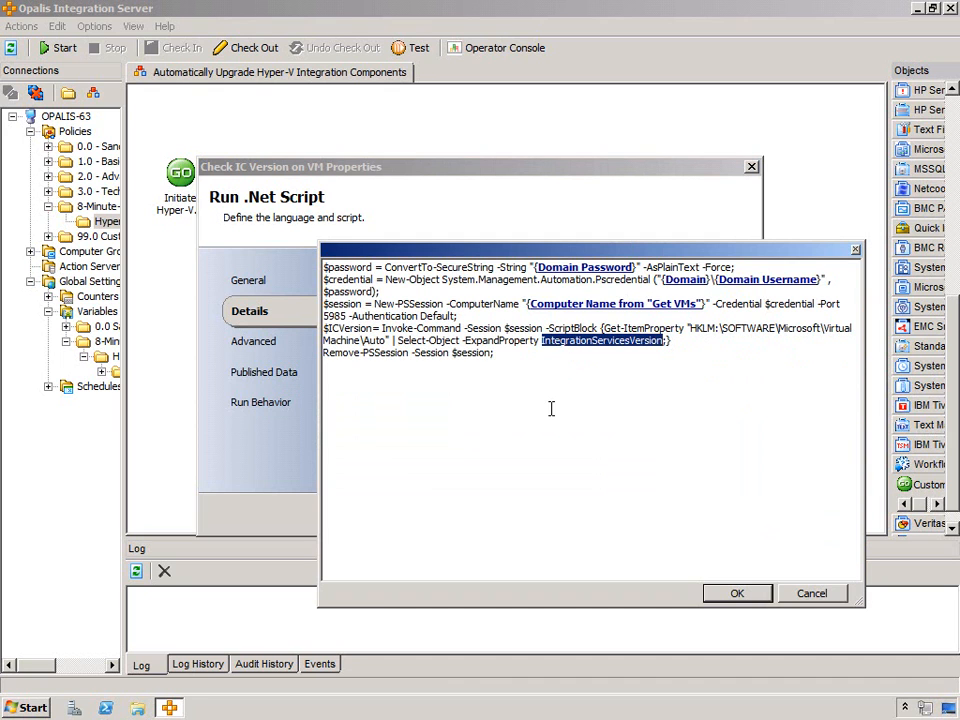
{"action": "left_click", "coordinate": [505, 384]}
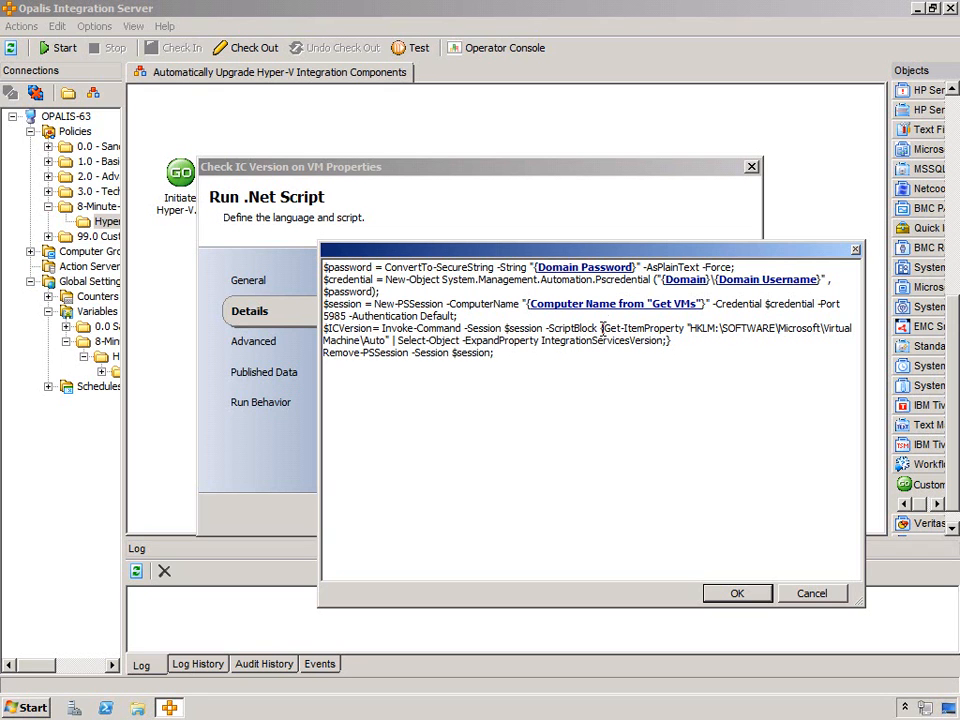
{"action": "left_click_drag", "start_coordinate": [604, 328], "coordinate": [668, 340]}
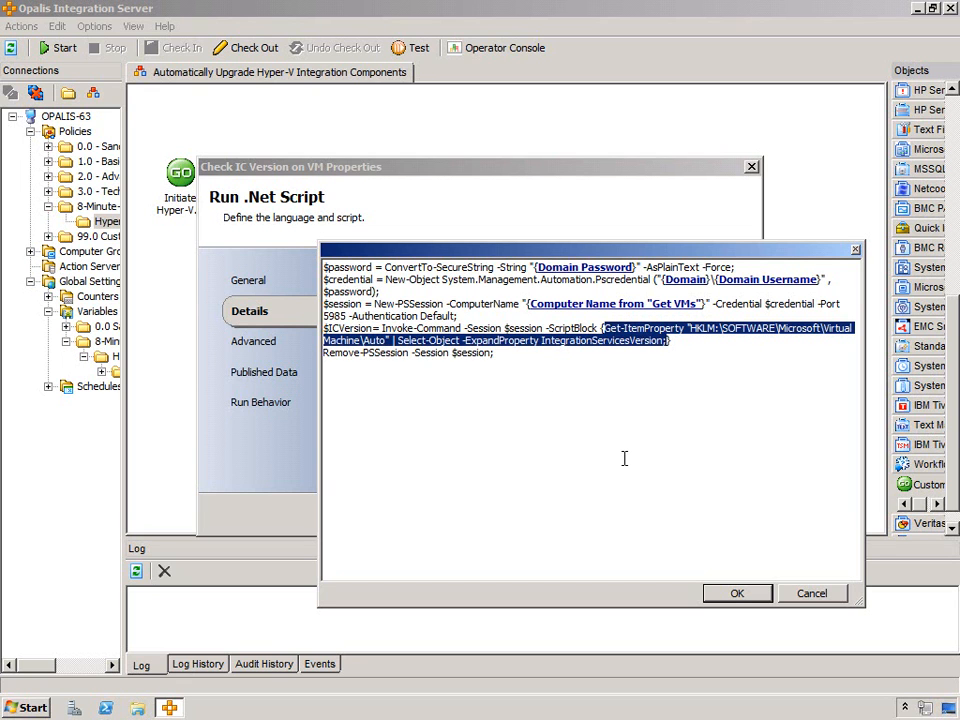
{"action": "left_click", "coordinate": [704, 459]}
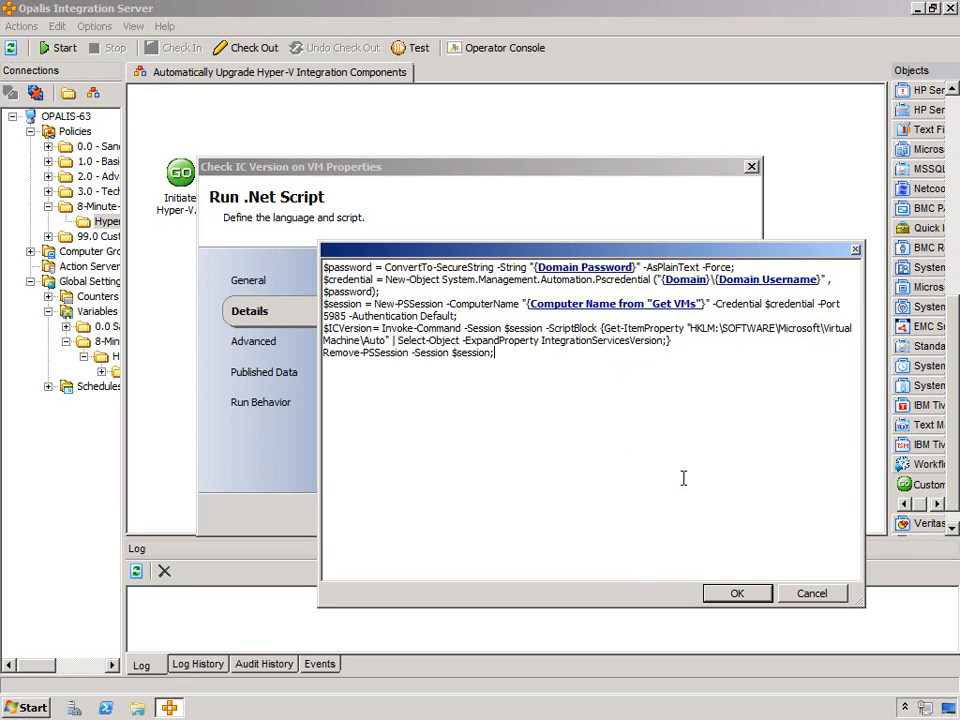
Highlight the script's ICVersion variable, check how it is mapped in the object's published data, and close the properties without changes.
{"action": "double_click", "coordinate": [347, 328]}
{"action": "left_click", "coordinate": [795, 594]}
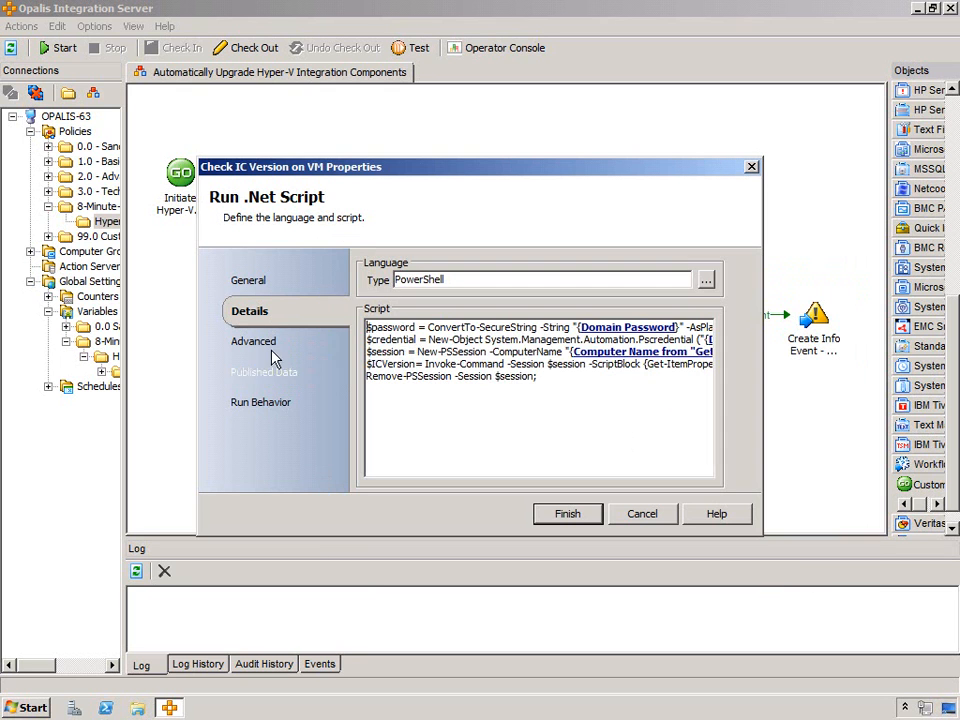
{"action": "left_click", "coordinate": [281, 374]}
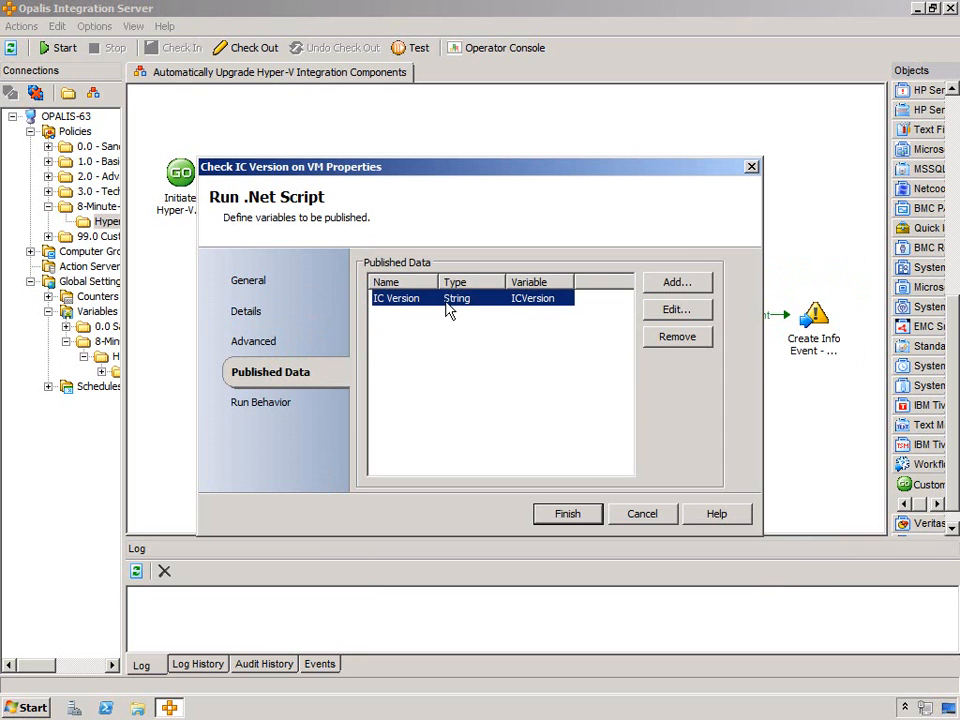
{"action": "left_click", "coordinate": [645, 514]}
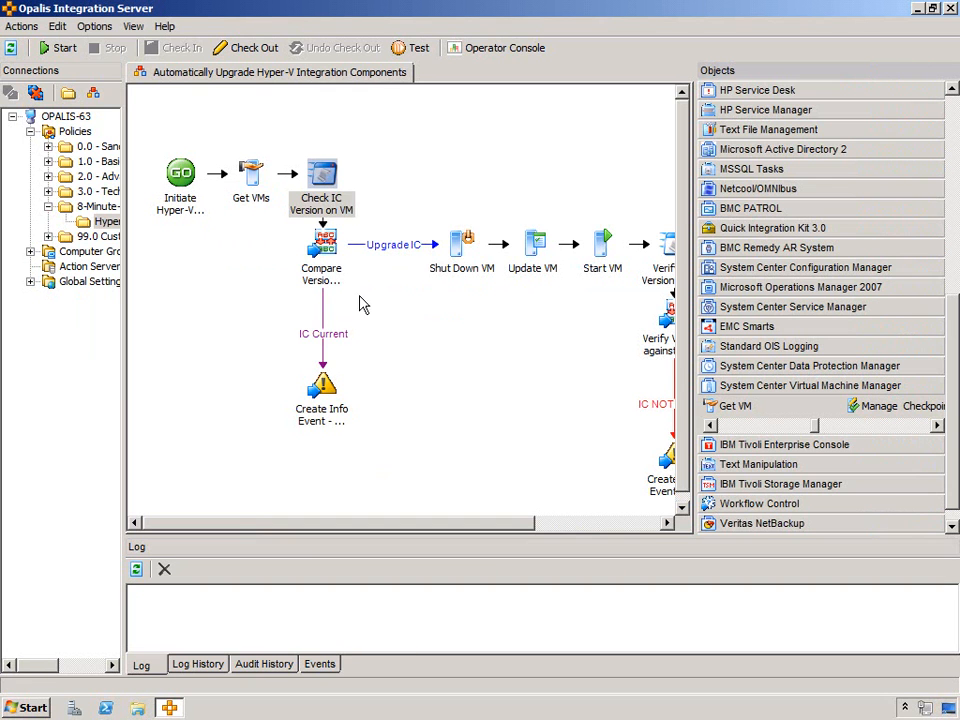
Inspect the comparison details of the Compare Version against Current object and close its properties without changes.
{"action": "left_click", "coordinate": [316, 247]}
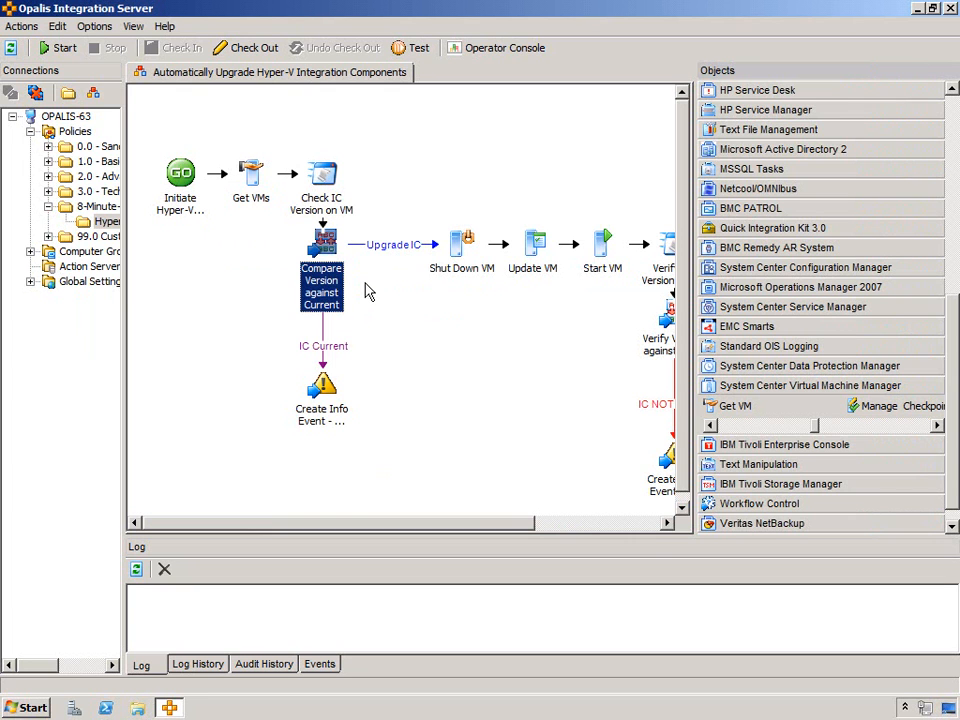
{"action": "double_click", "coordinate": [322, 285]}
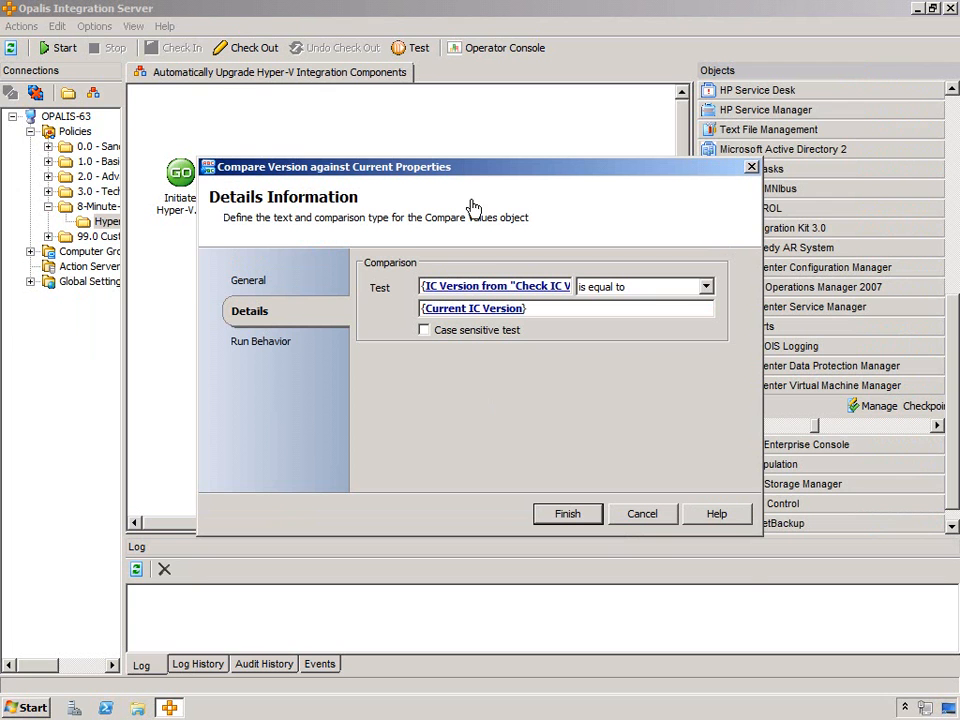
{"action": "left_click_drag", "start_coordinate": [474, 167], "coordinate": [448, 292]}
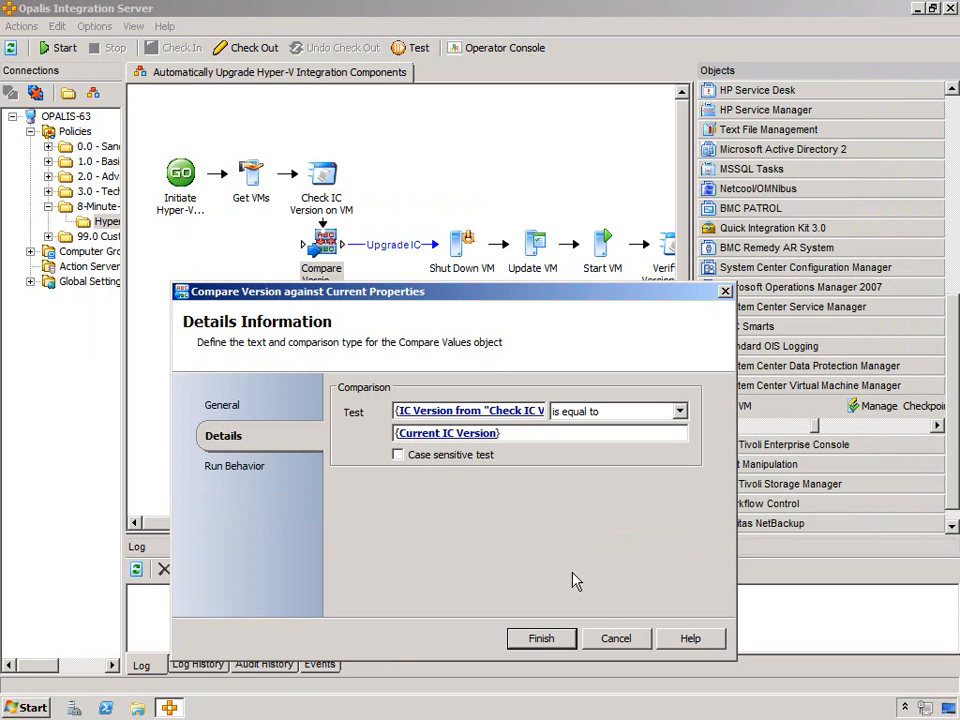
{"action": "left_click", "coordinate": [607, 639]}
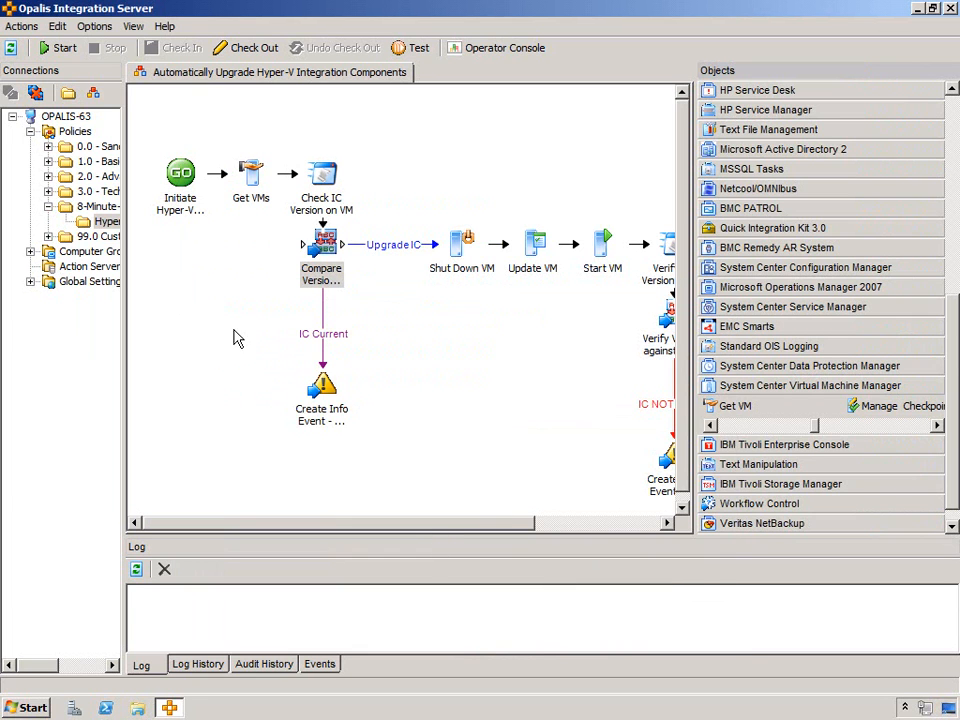
View the Current IC Version variable in the 8-Minute-Demo subfolder of the global variables, and return to the upgrade policy.
{"action": "left_click", "coordinate": [30, 281]}
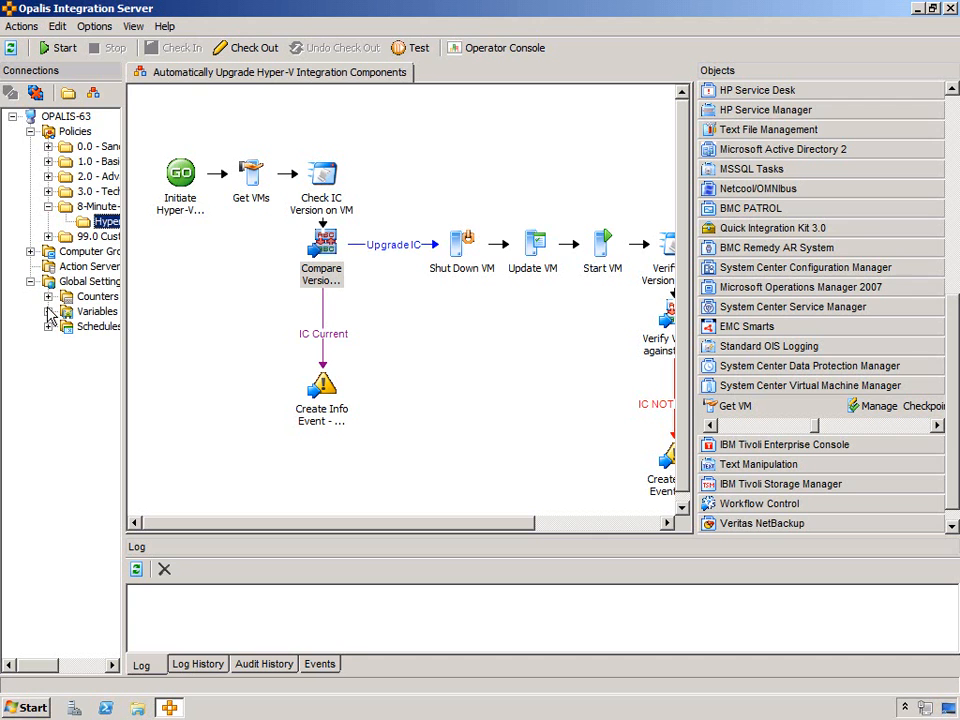
{"action": "left_click", "coordinate": [48, 311]}
{"action": "left_click", "coordinate": [66, 341]}
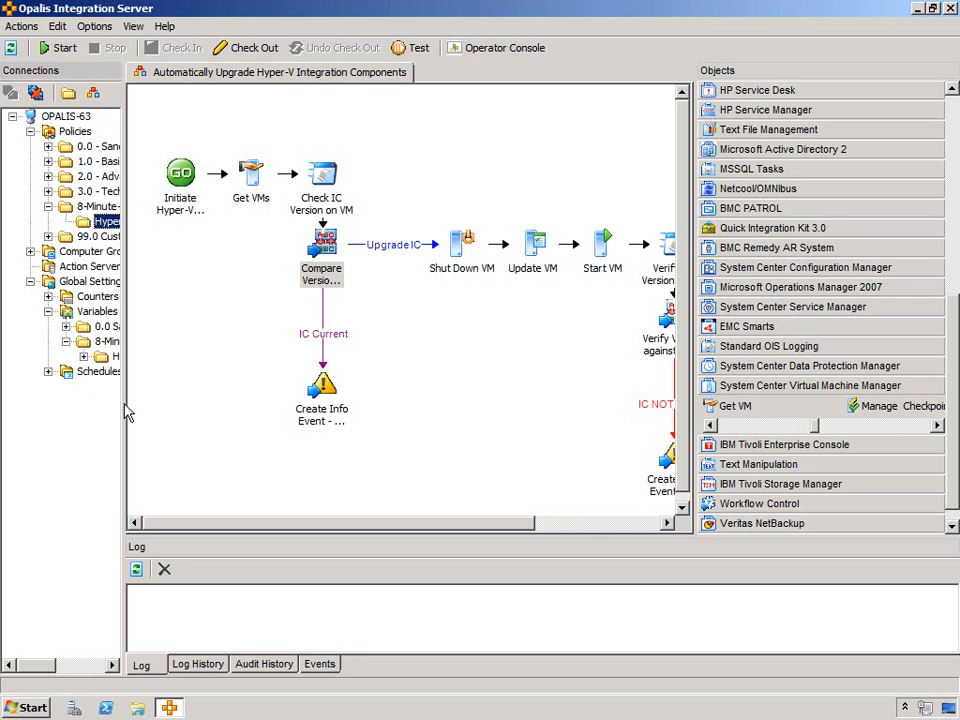
{"action": "left_click", "coordinate": [84, 357]}
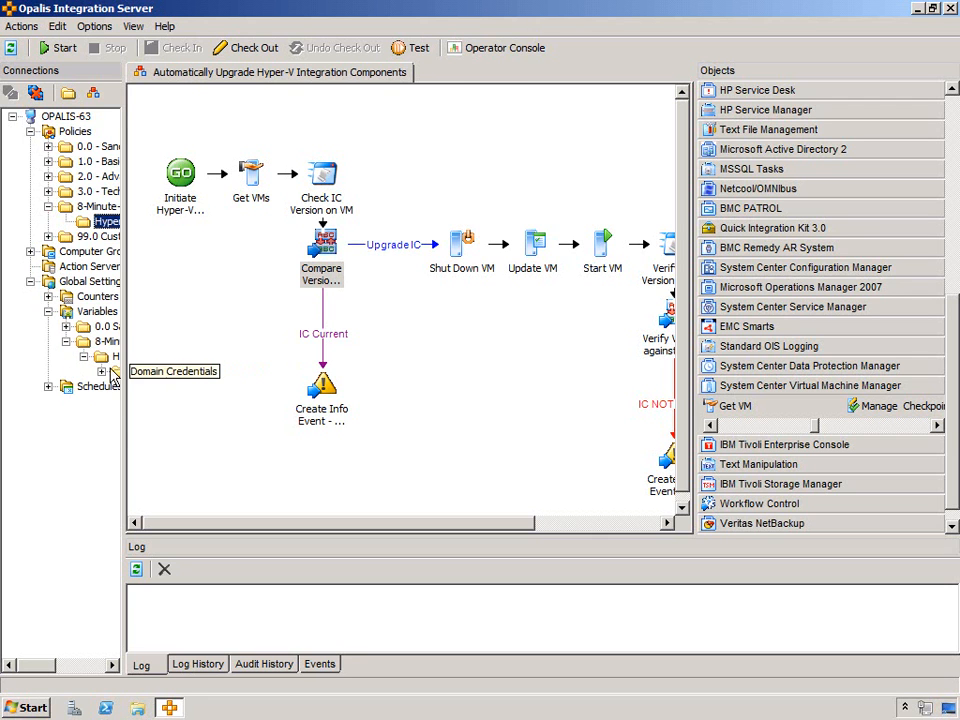
{"action": "left_click", "coordinate": [110, 357]}
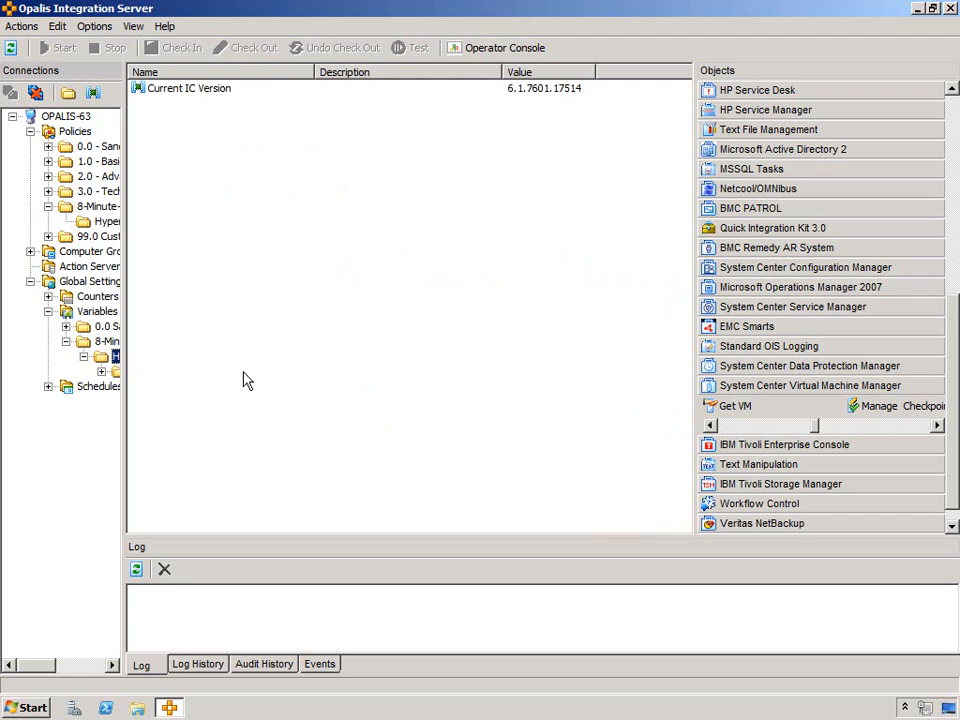
{"action": "left_click", "coordinate": [85, 221]}
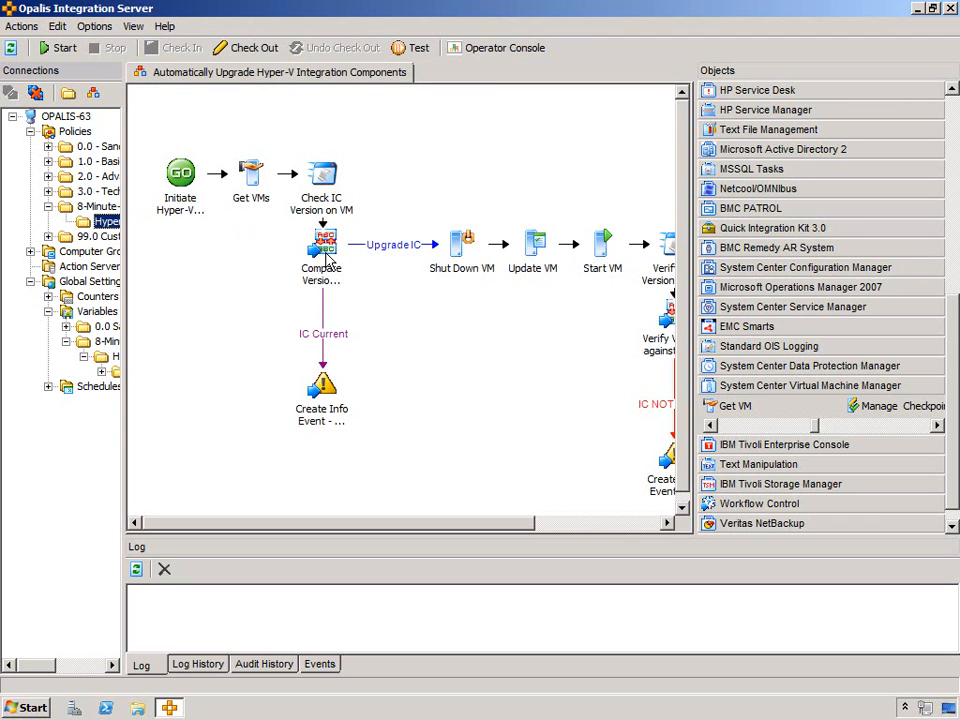
Trace the branches after Compare Version against Current by selecting that object, the Upgrade IC link and the current-version info event.
{"action": "left_click", "coordinate": [328, 272]}
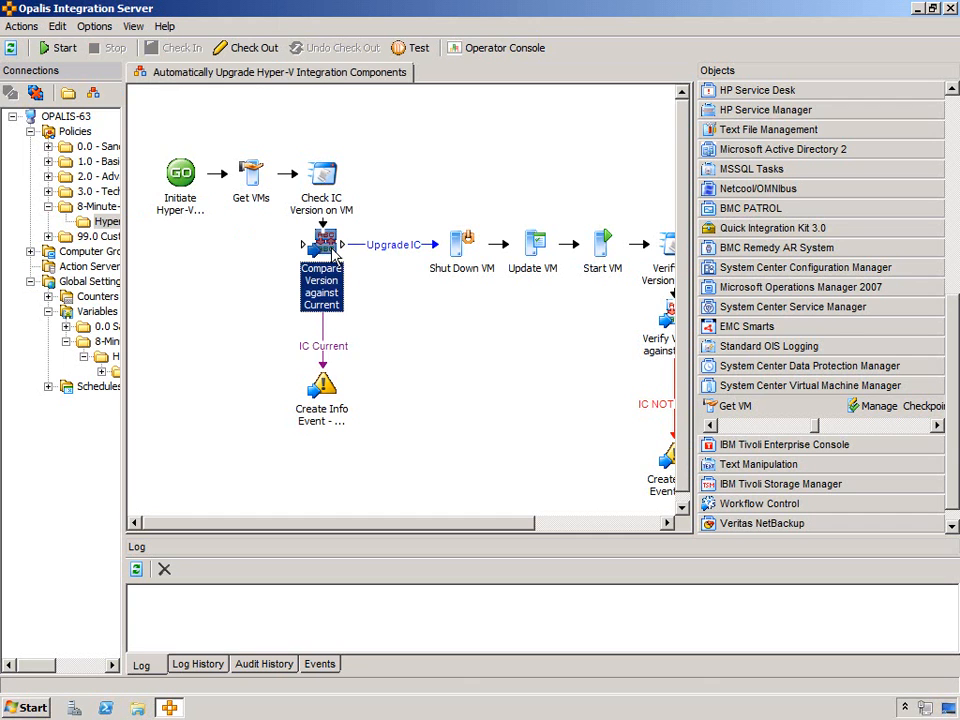
{"action": "left_click", "coordinate": [373, 246]}
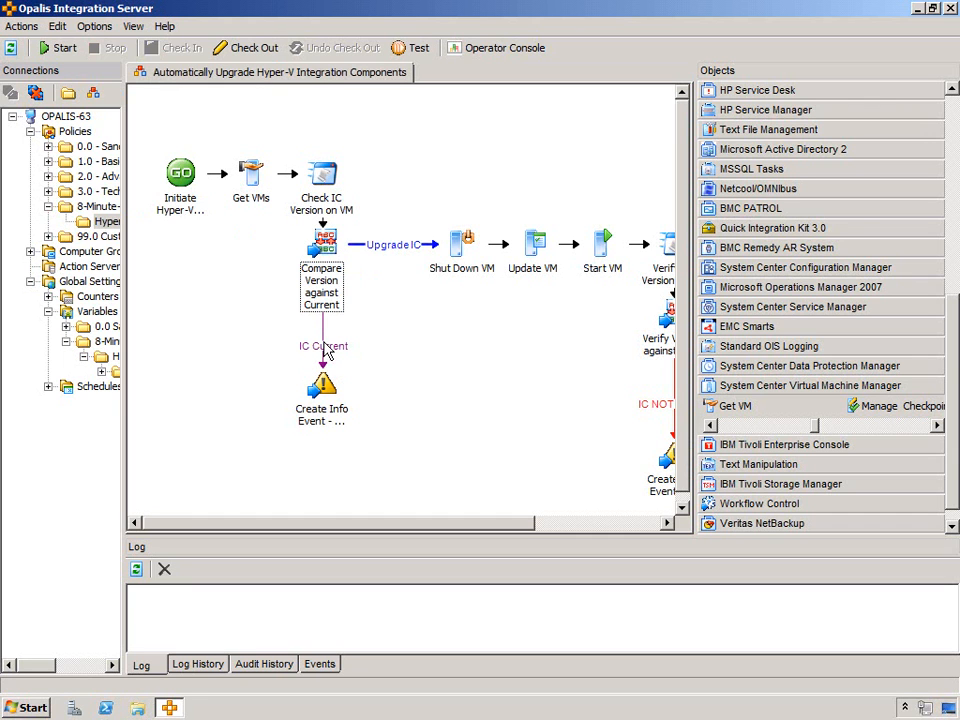
{"action": "left_click", "coordinate": [314, 398]}
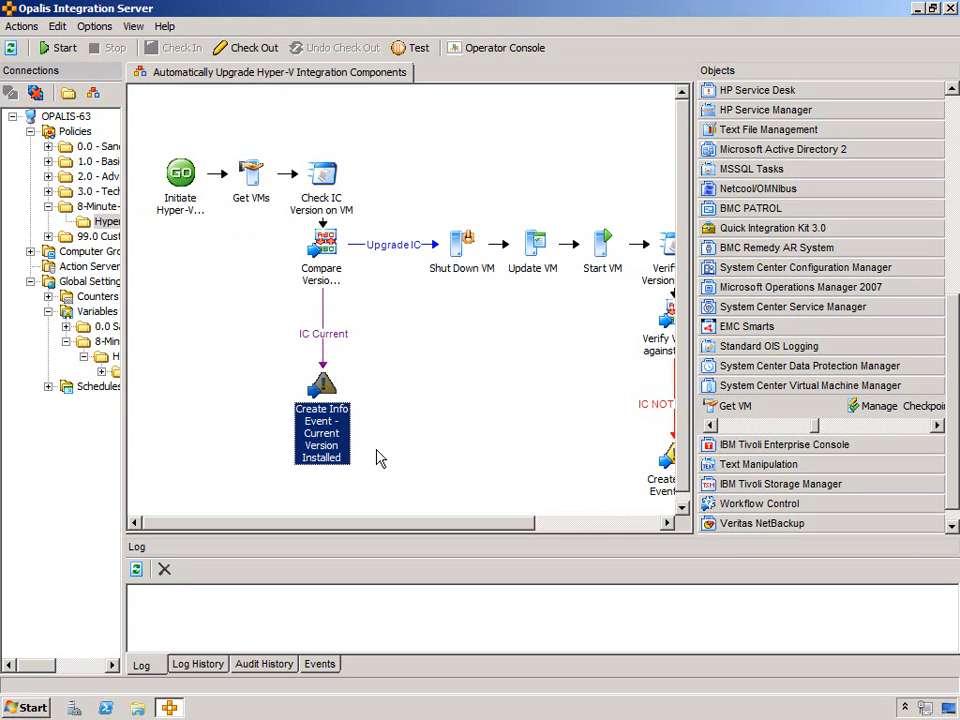
Review the include filter of the Upgrade IC link and the properties of the IC Current link without changing either.
{"action": "double_click", "coordinate": [390, 253]}
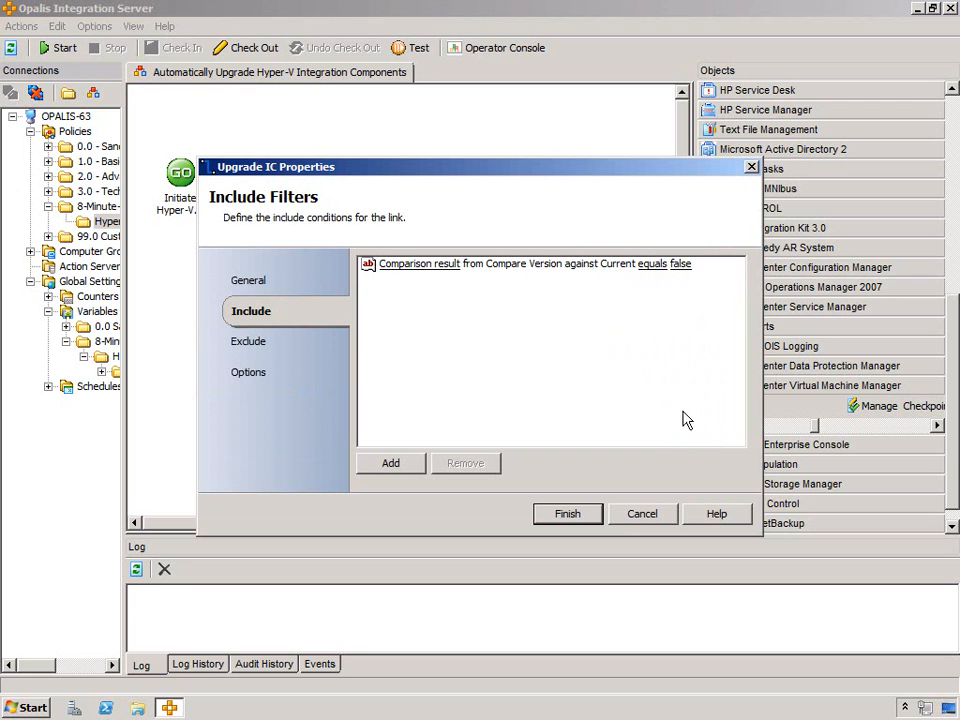
{"action": "left_click", "coordinate": [642, 514]}
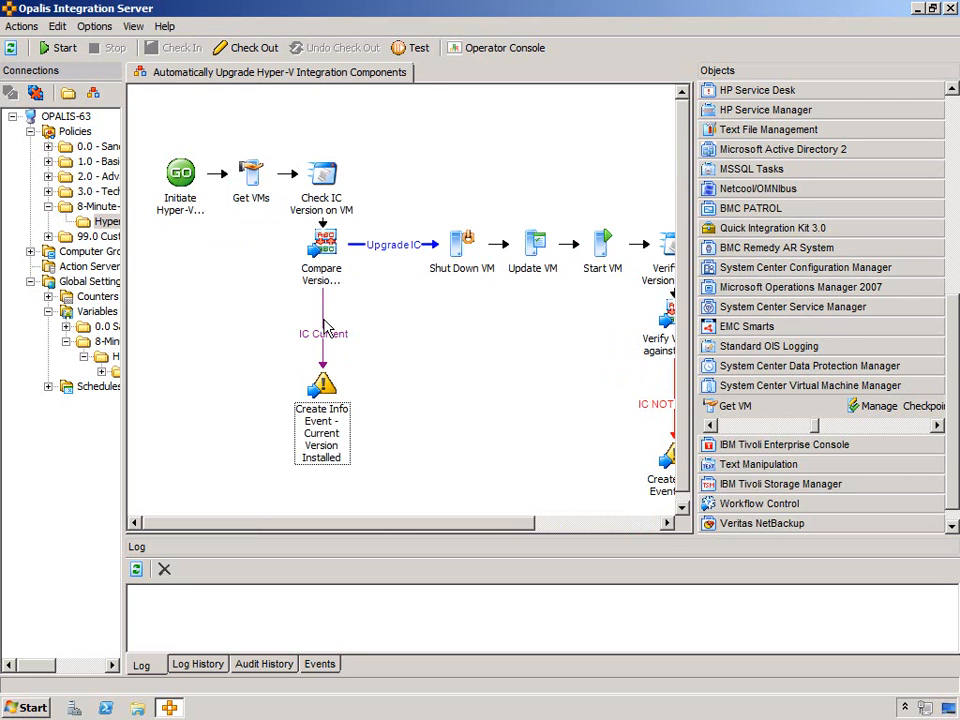
{"action": "double_click", "coordinate": [324, 328]}
{"action": "left_click", "coordinate": [655, 510]}
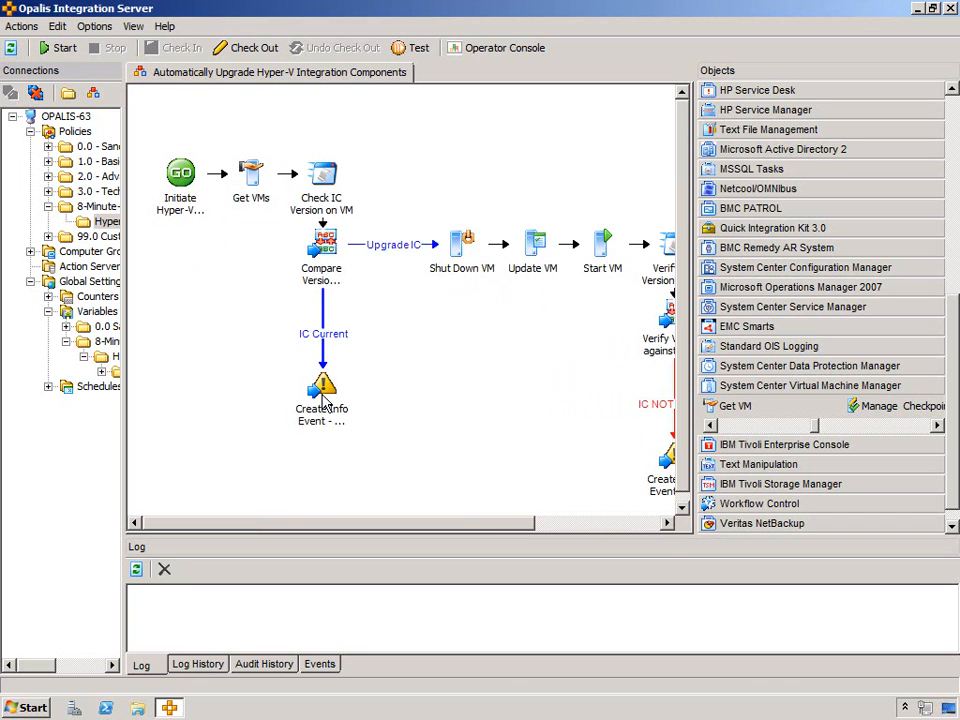
Inspect the event type, summary and details of Create Info Event - Current Version Installed and close its properties without changes.
{"action": "left_click", "coordinate": [338, 406]}
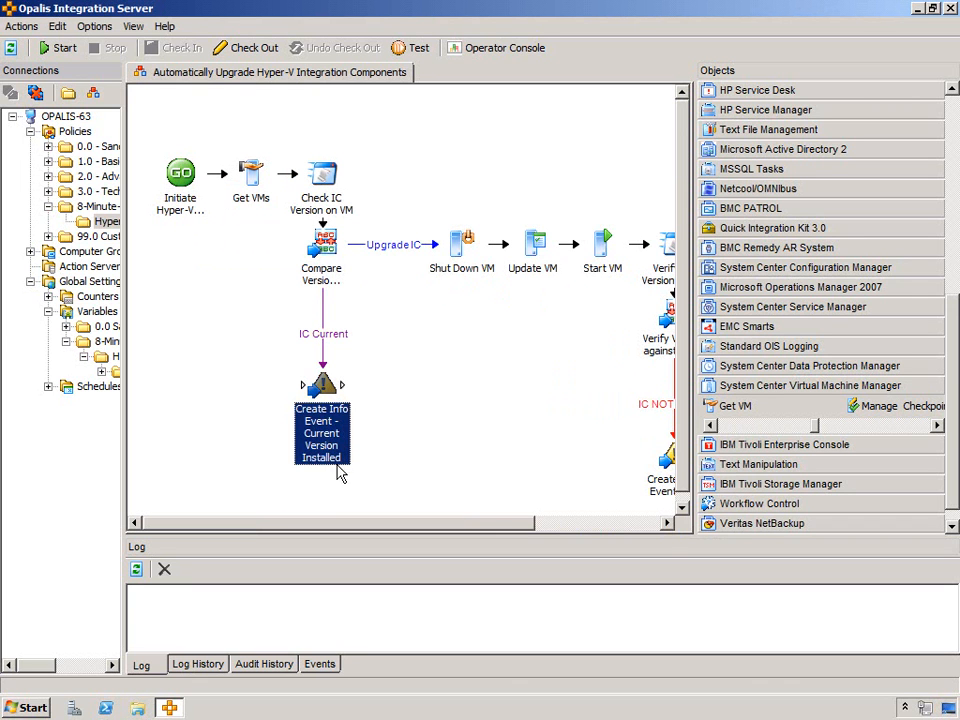
{"action": "double_click", "coordinate": [318, 388]}
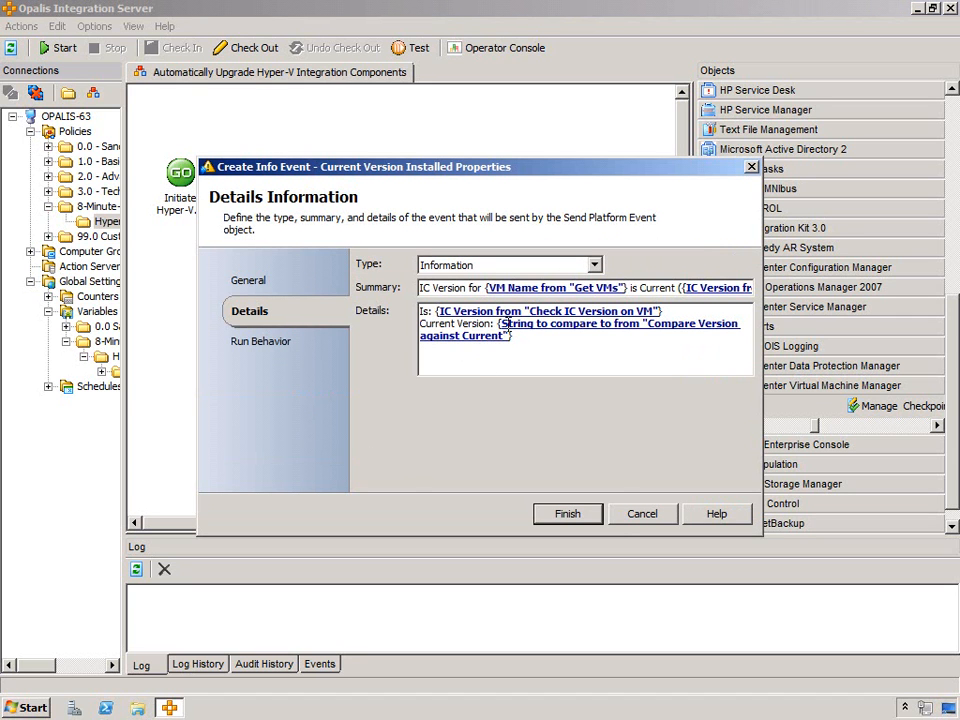
{"action": "left_click", "coordinate": [643, 514]}
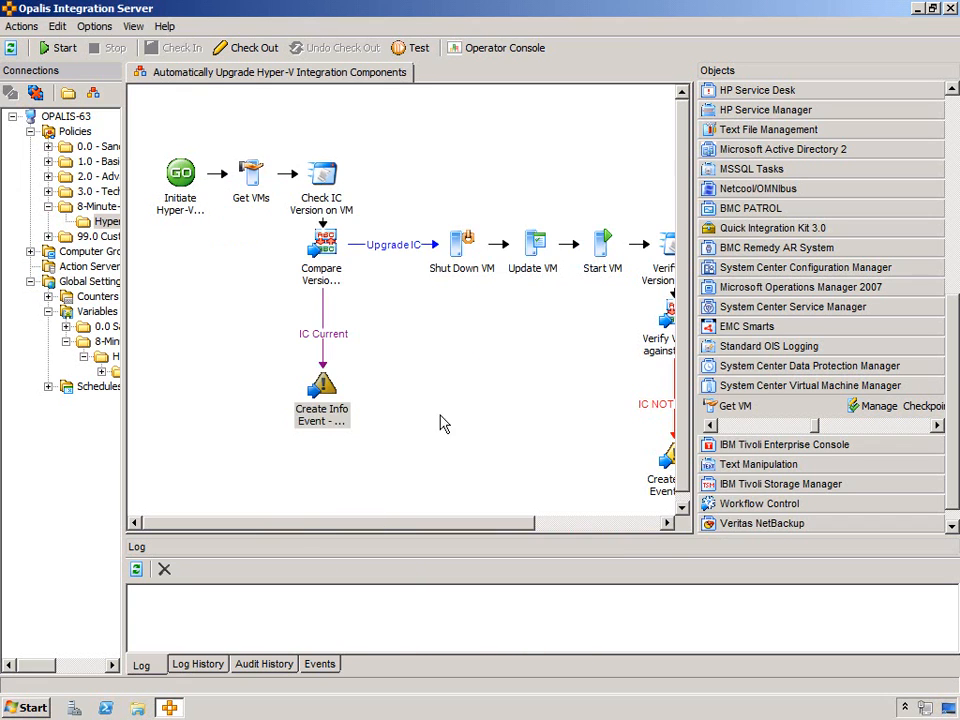
Follow the Upgrade IC link to the Shut Down VM object, inspect its properties, and close them without changes.
{"action": "left_click", "coordinate": [412, 249]}
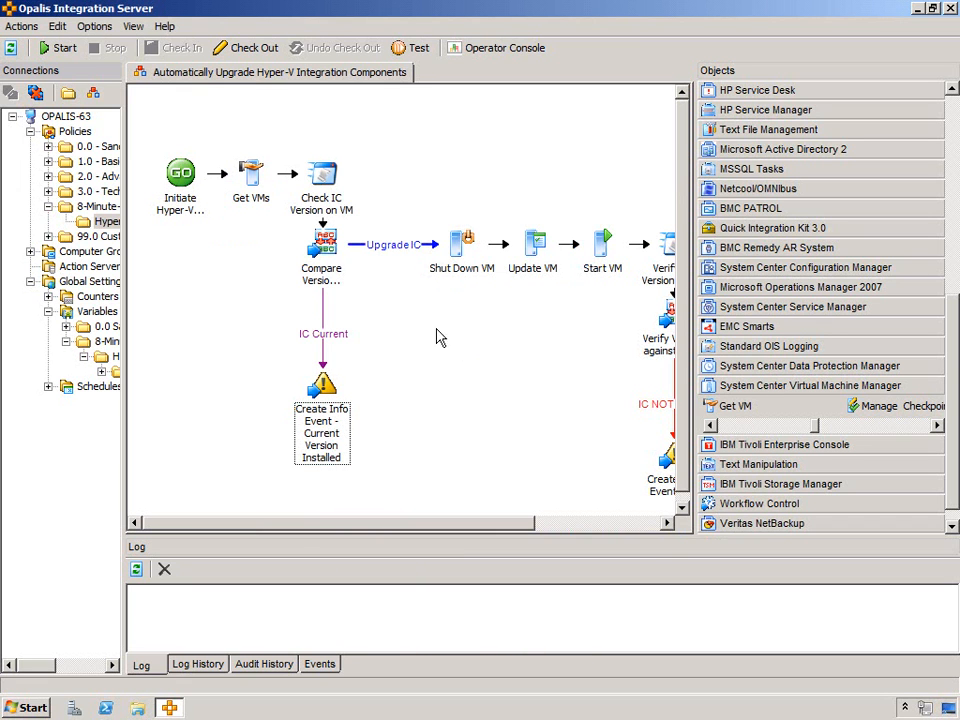
{"action": "left_click_drag", "start_coordinate": [417, 527], "coordinate": [527, 521]}
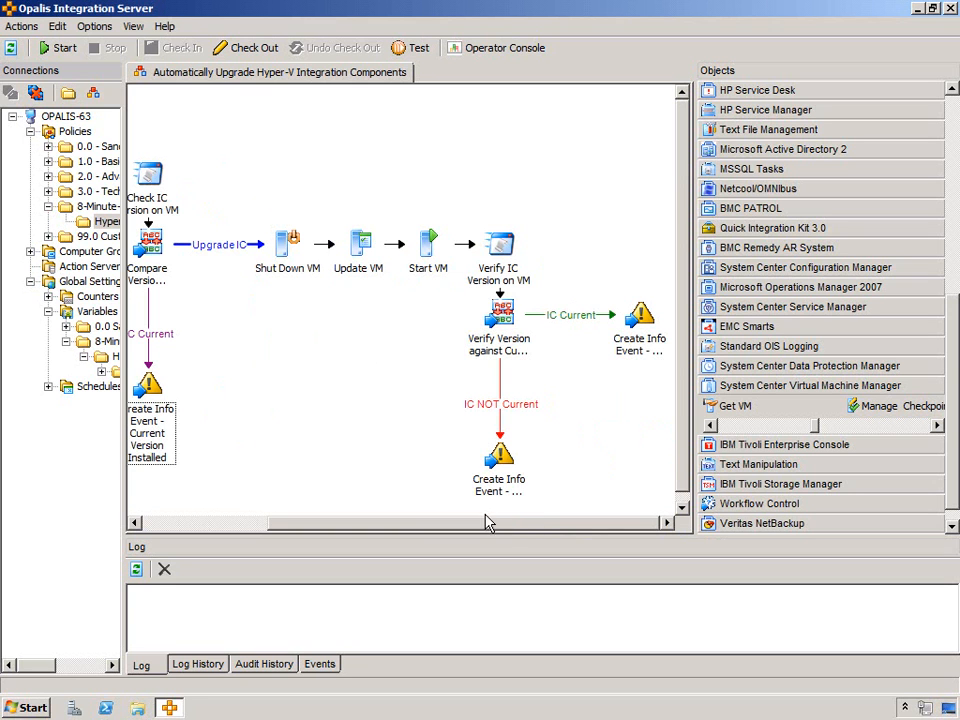
{"action": "left_click", "coordinate": [285, 255]}
{"action": "double_click", "coordinate": [285, 255]}
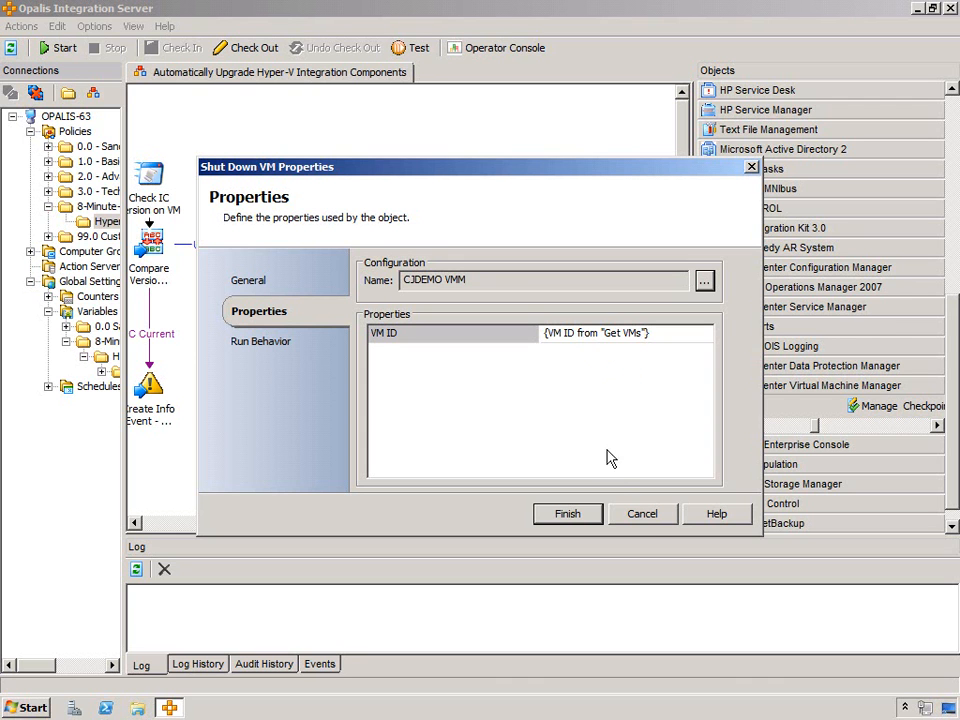
{"action": "left_click", "coordinate": [643, 515]}
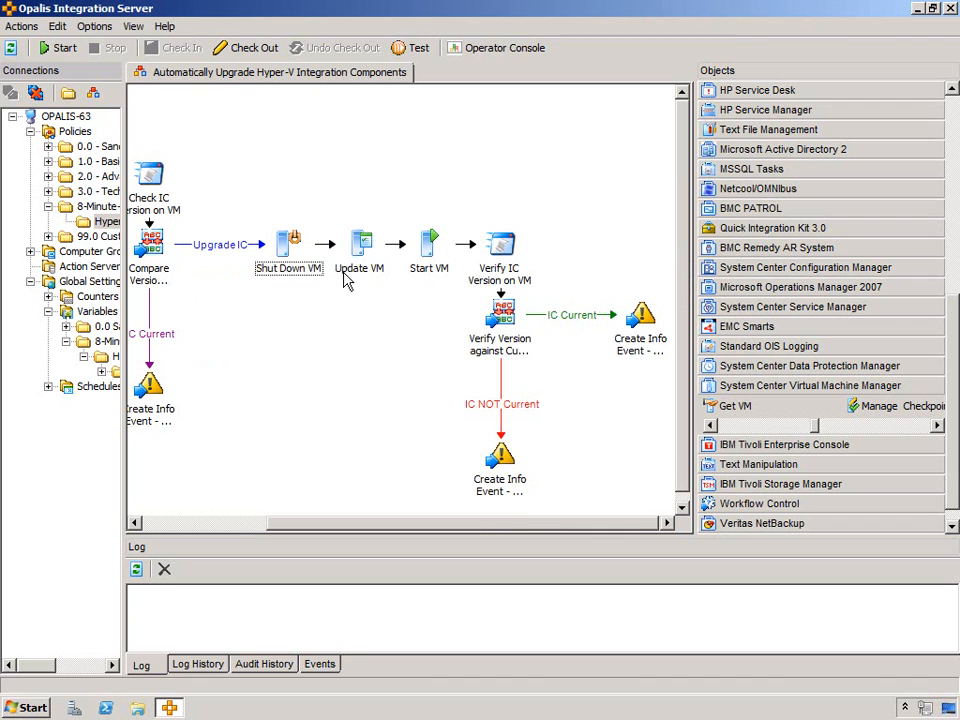
Inspect the guest services setting and optional properties of Update VM plus the properties of Start VM, closing both without changes.
{"action": "left_click", "coordinate": [360, 246]}
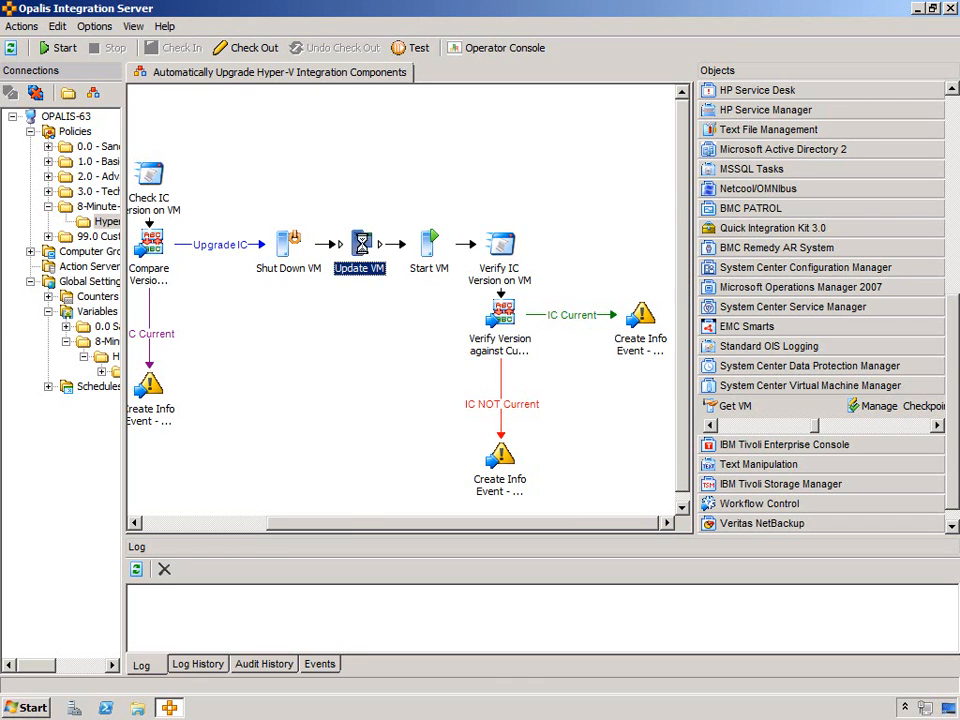
{"action": "double_click", "coordinate": [362, 246]}
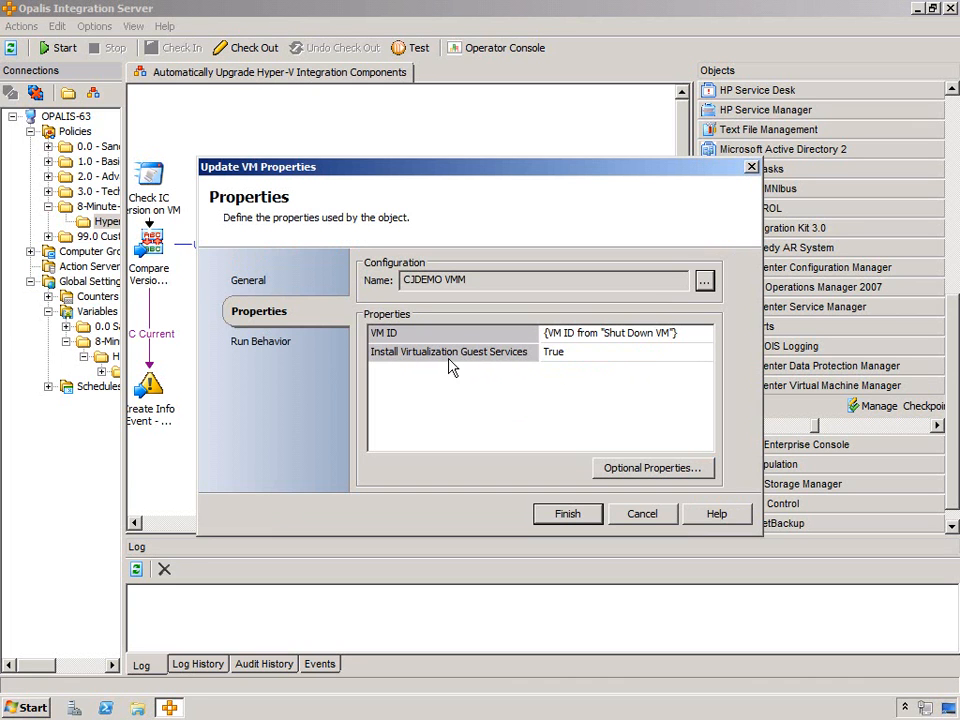
{"action": "left_click", "coordinate": [598, 354]}
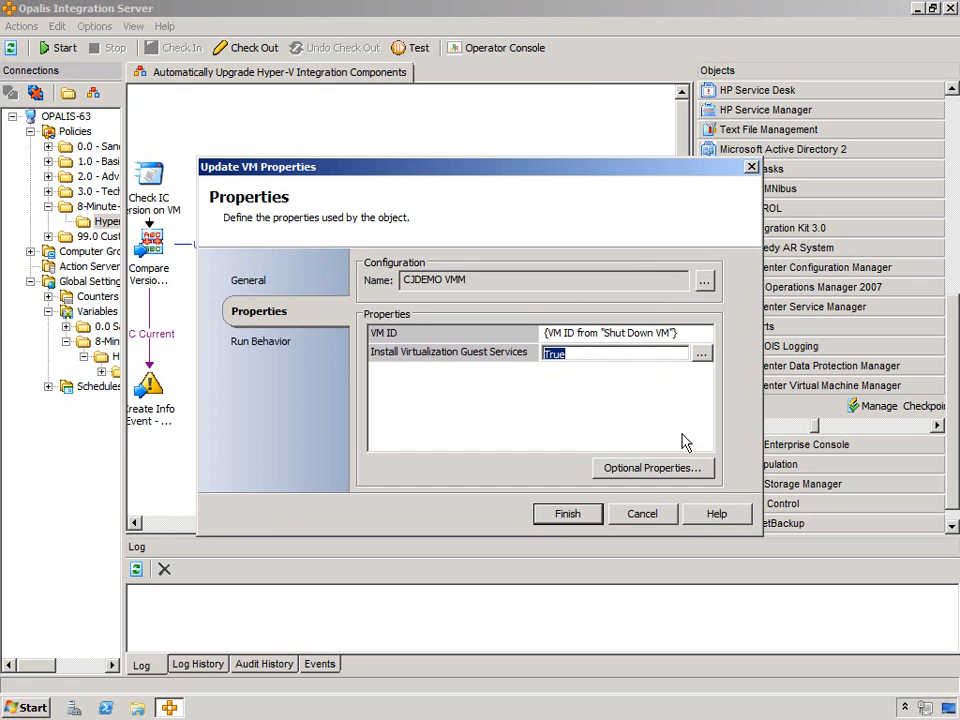
{"action": "left_click", "coordinate": [658, 469]}
{"action": "left_click_drag", "start_coordinate": [441, 313], "coordinate": [449, 425]}
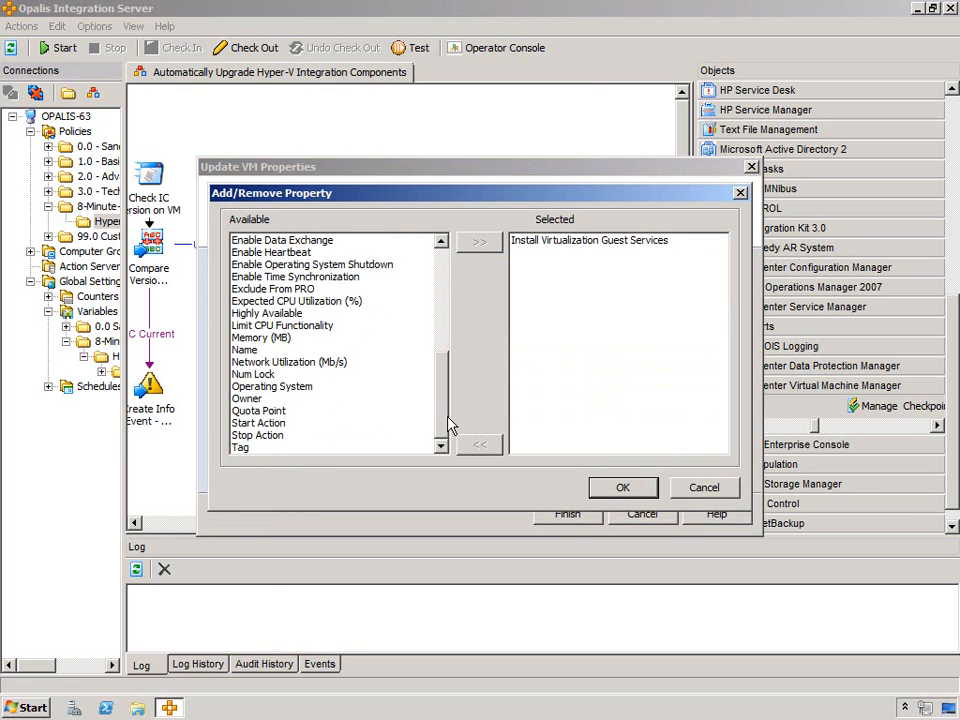
{"action": "left_click_drag", "start_coordinate": [450, 362], "coordinate": [450, 255]}
{"action": "left_click", "coordinate": [704, 487]}
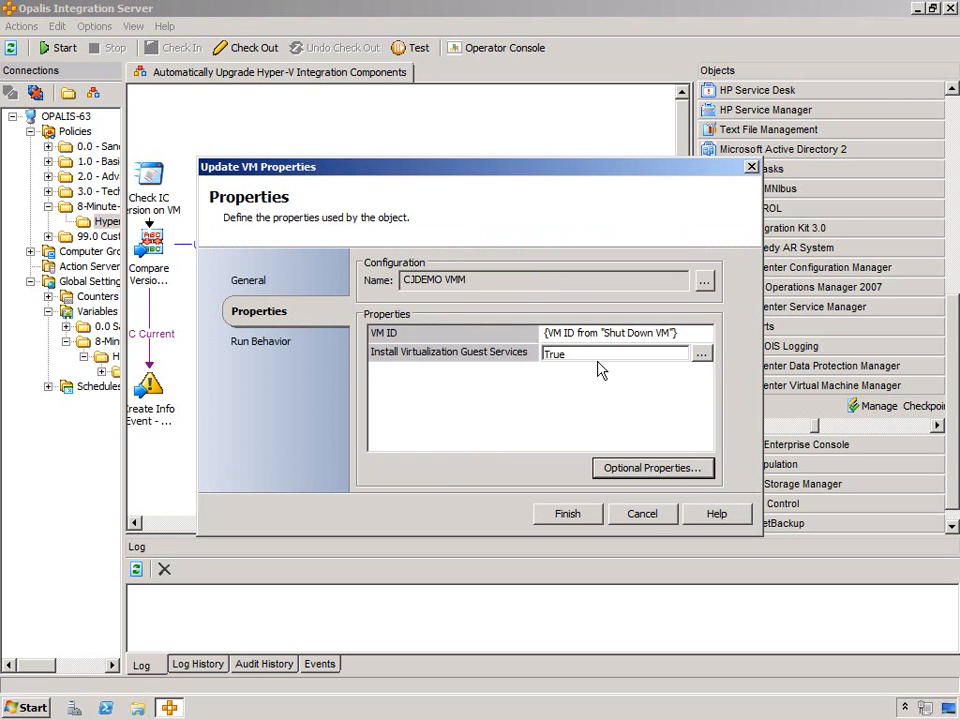
{"action": "left_click", "coordinate": [643, 514]}
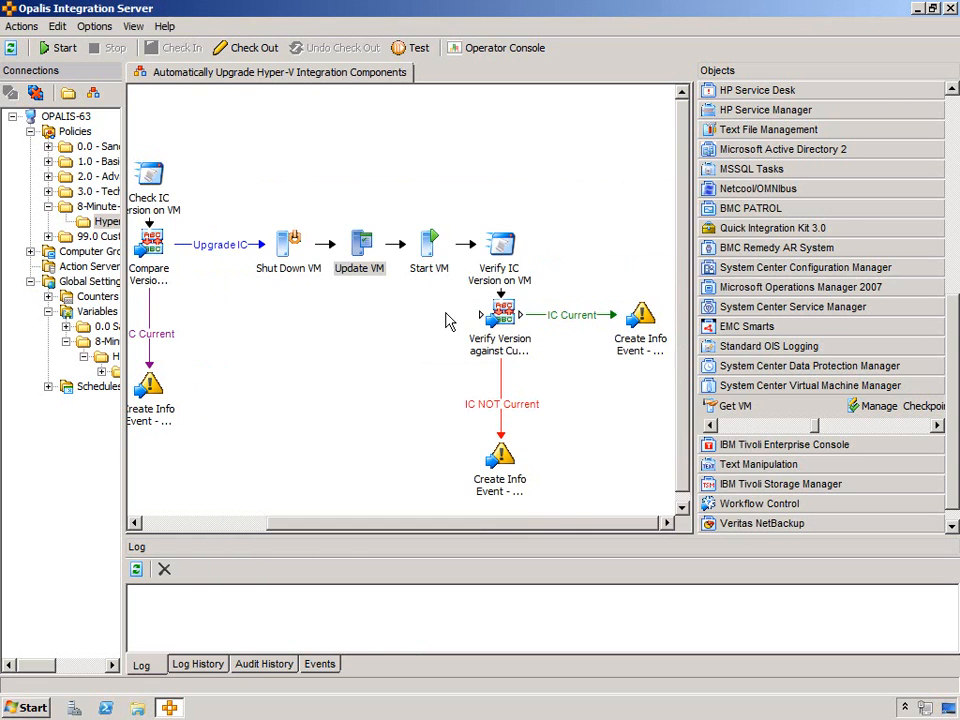
{"action": "double_click", "coordinate": [430, 247]}
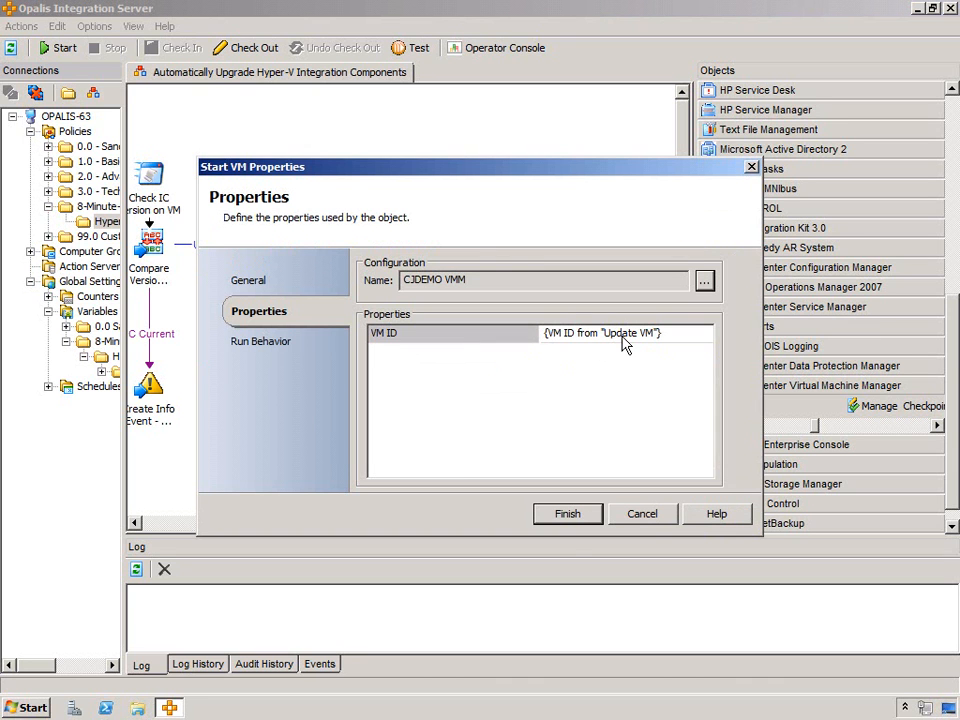
{"action": "left_click", "coordinate": [643, 514]}
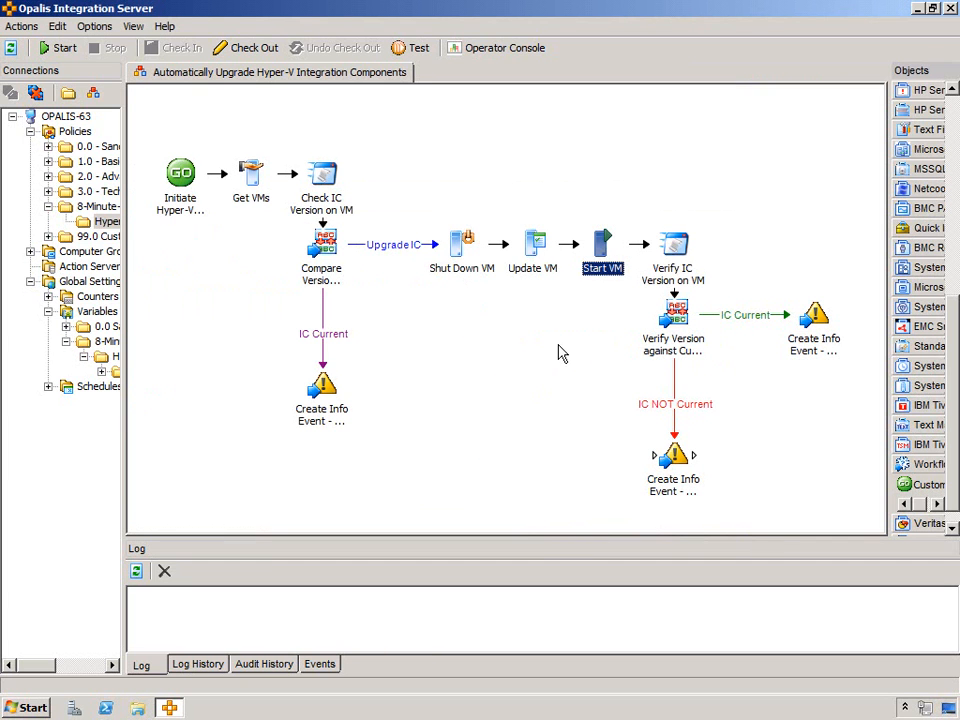
Review the expanded PowerShell script of Verify IC Version on VM, highlighting IntegrationServicesVersion, and close it without changes.
{"action": "left_click", "coordinate": [675, 250]}
{"action": "left_click", "coordinate": [675, 250]}
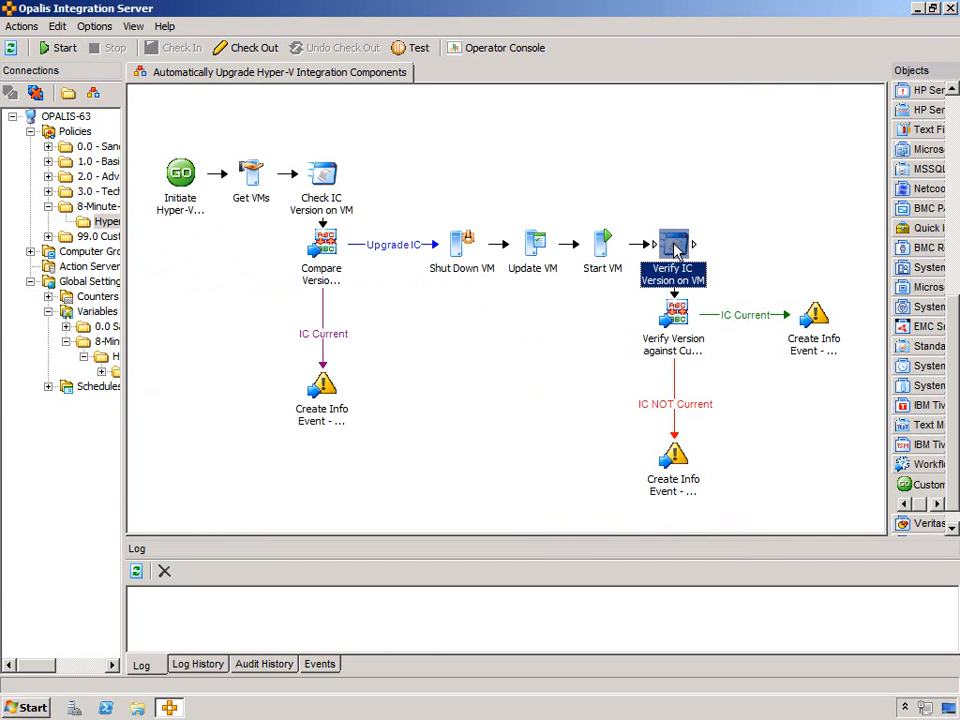
{"action": "double_click", "coordinate": [675, 250]}
{"action": "right_click", "coordinate": [500, 422]}
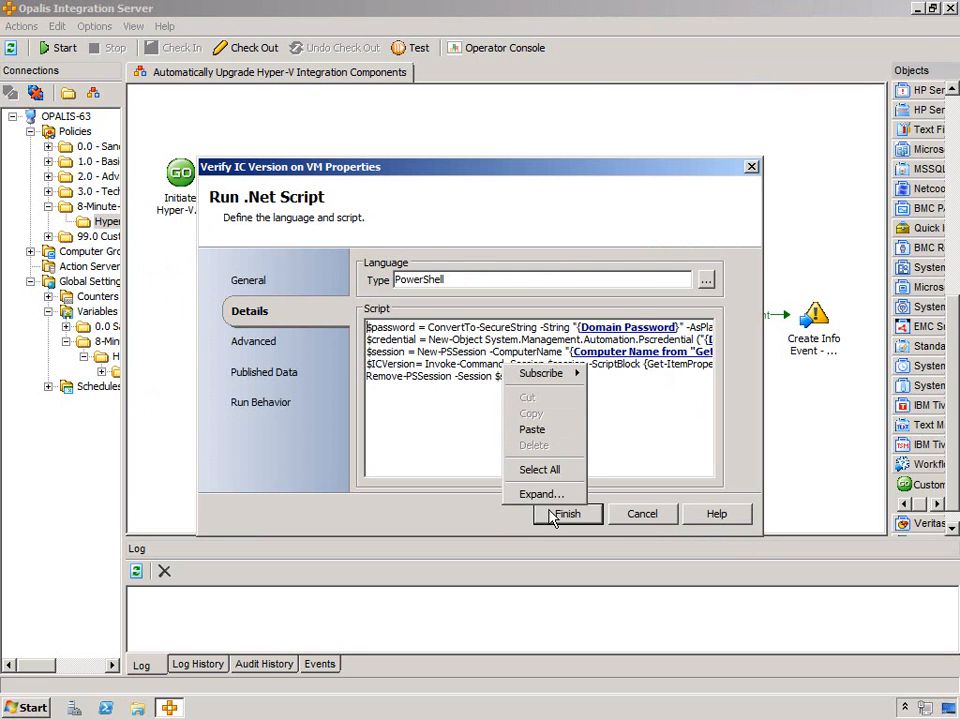
{"action": "left_click", "coordinate": [531, 495]}
{"action": "left_click_drag", "start_coordinate": [640, 453], "coordinate": [858, 568]}
{"action": "left_click", "coordinate": [638, 375]}
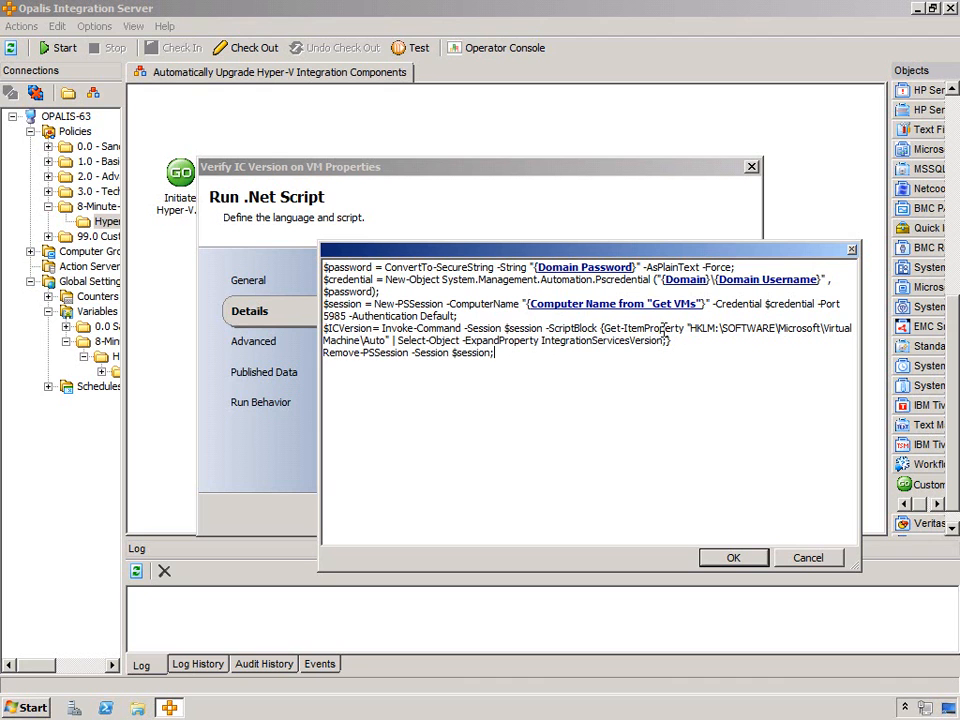
{"action": "double_click", "coordinate": [612, 344]}
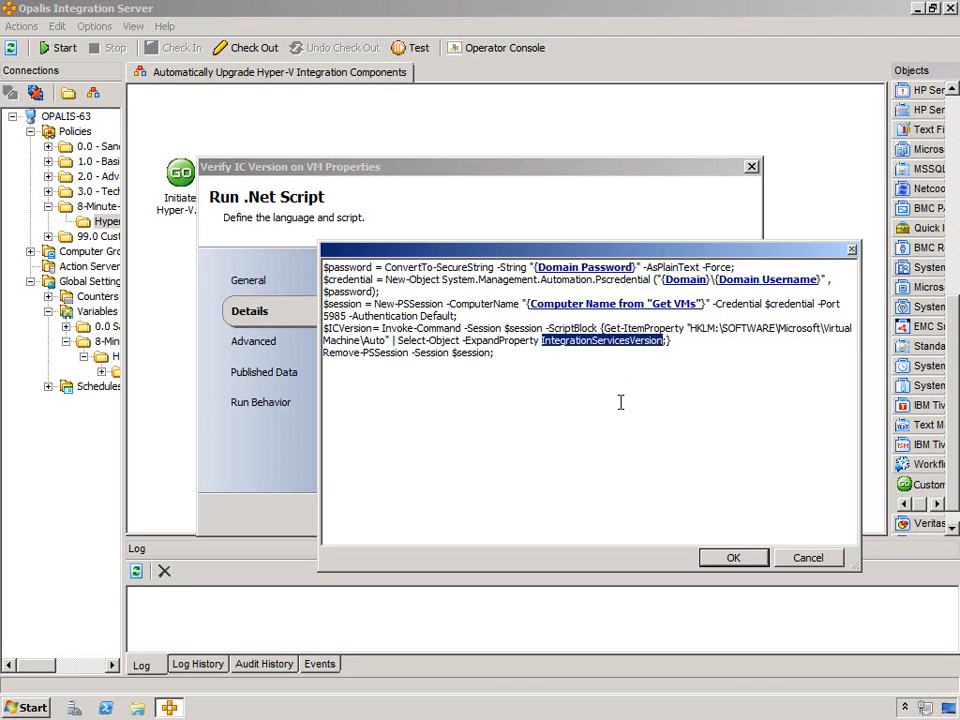
{"action": "left_click", "coordinate": [808, 560]}
{"action": "left_click", "coordinate": [643, 513]}
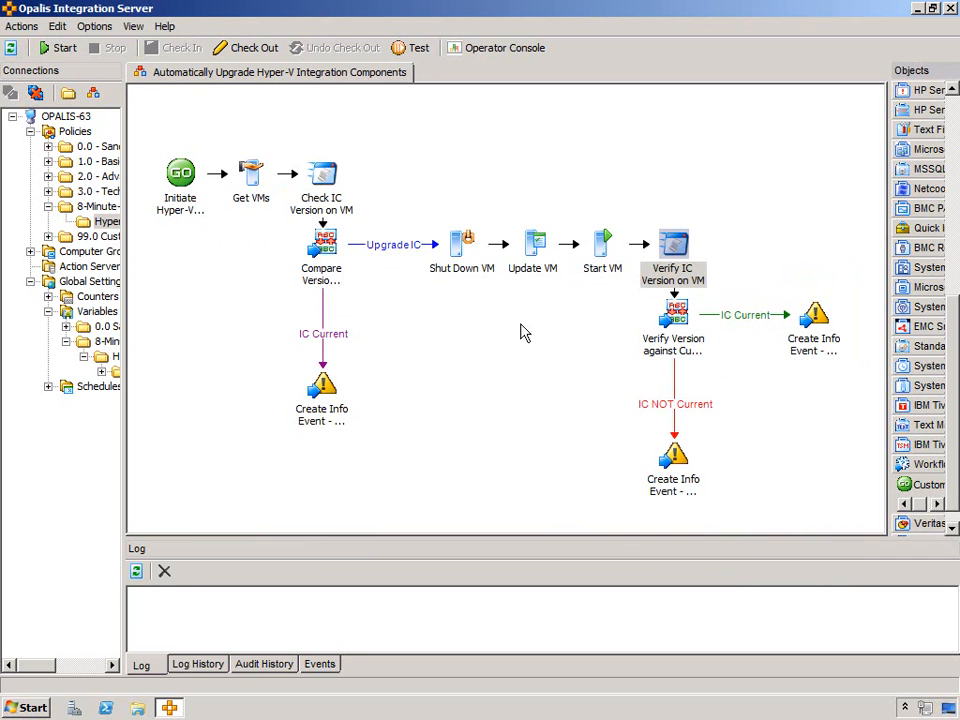
Trace the branches after Verify Version against Current and inspect the properties of the upgrade-failed and upgrade-complete info events.
{"action": "left_click", "coordinate": [505, 338]}
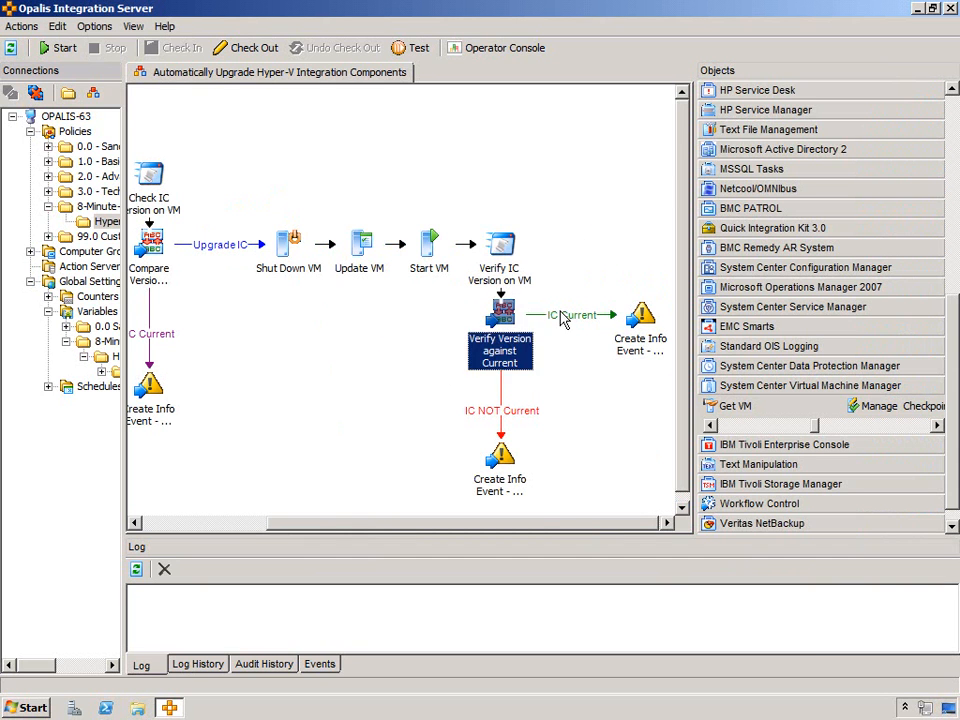
{"action": "left_click", "coordinate": [507, 470]}
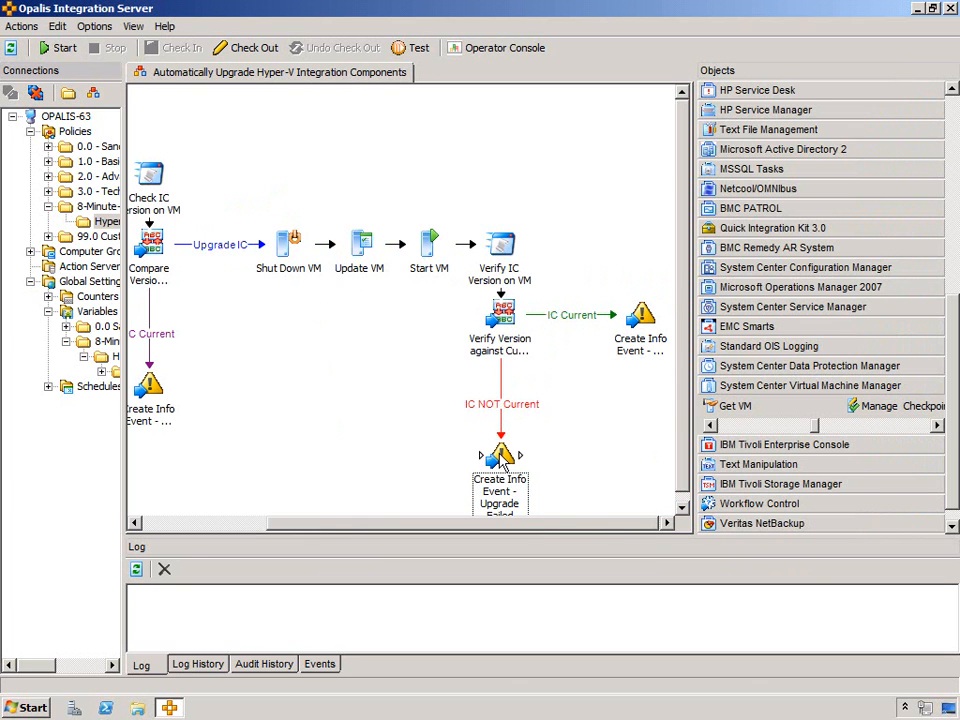
{"action": "double_click", "coordinate": [502, 458]}
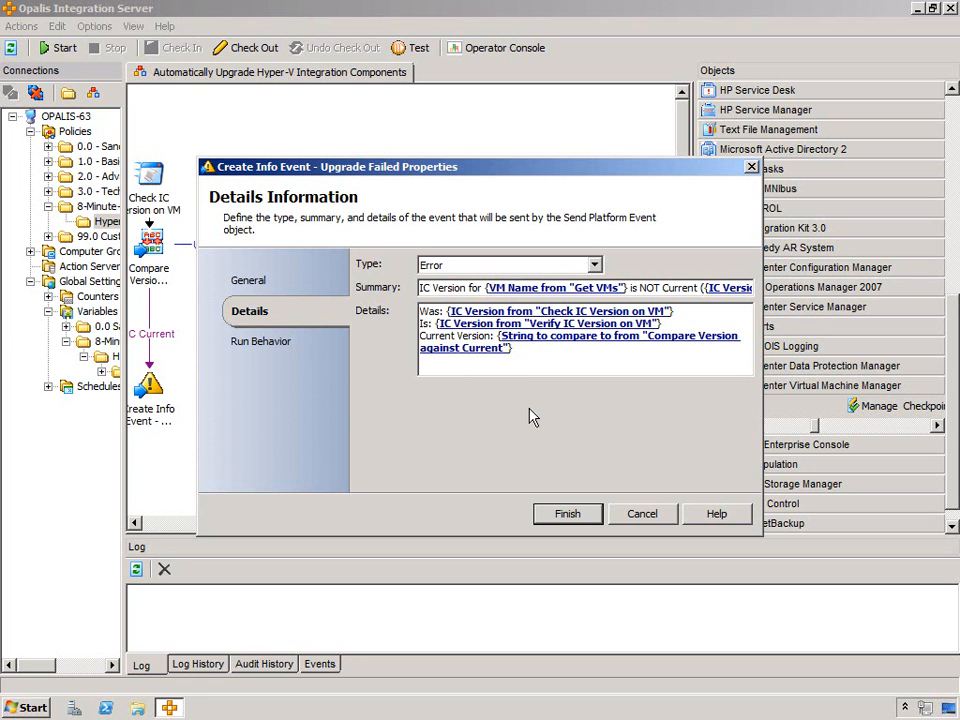
{"action": "left_click", "coordinate": [641, 514]}
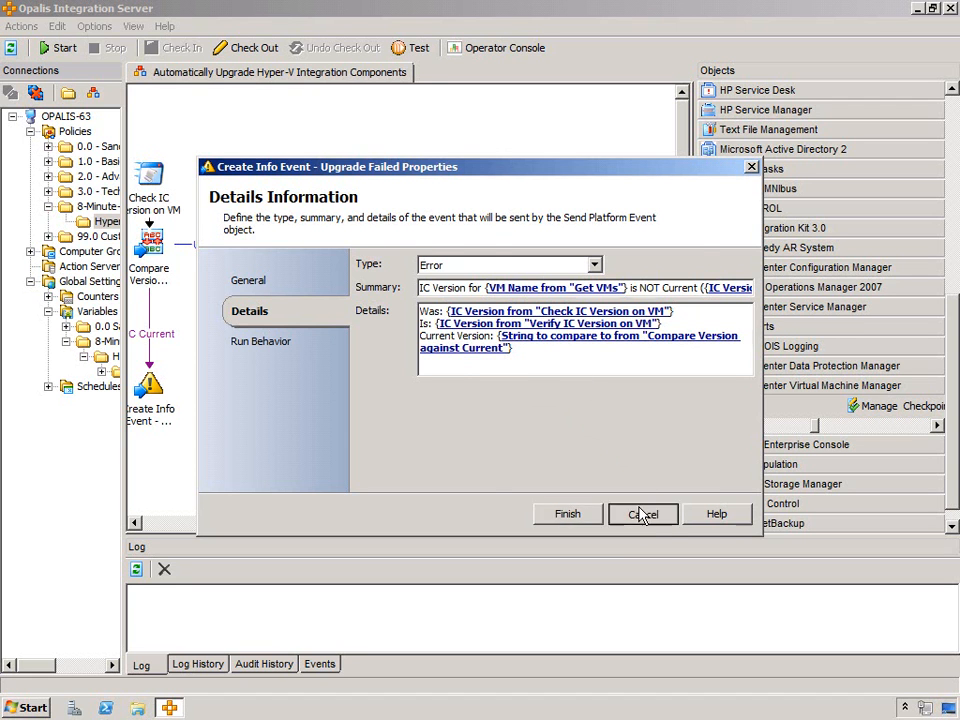
{"action": "double_click", "coordinate": [641, 330]}
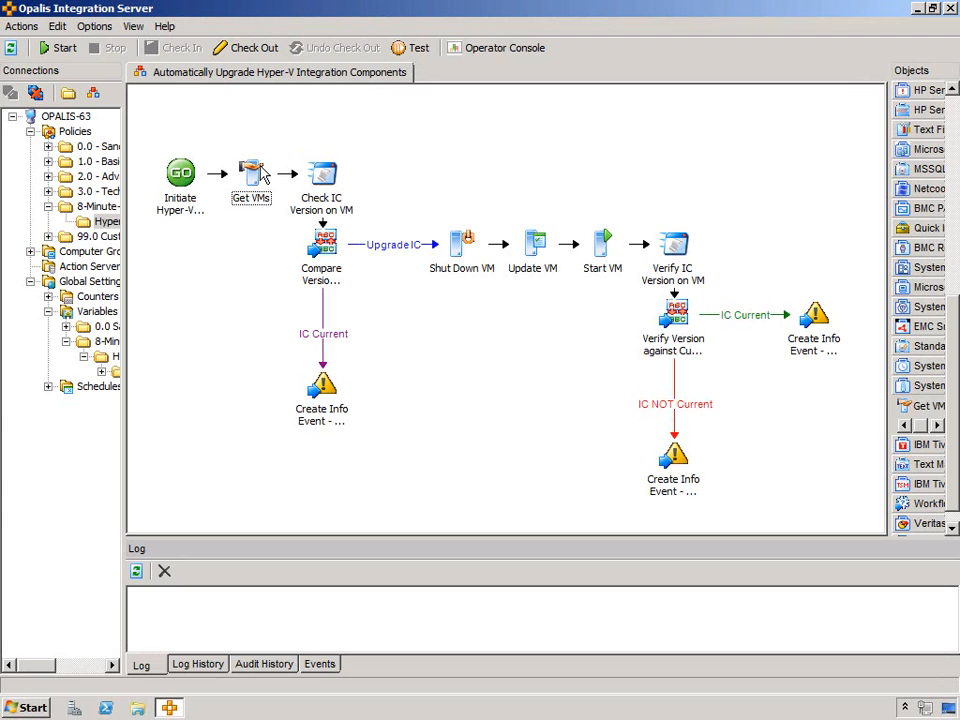
Check out the policy for editing and start adding a filter to the Get VMs object.
{"action": "left_click", "coordinate": [258, 48]}
{"action": "double_click", "coordinate": [252, 176]}
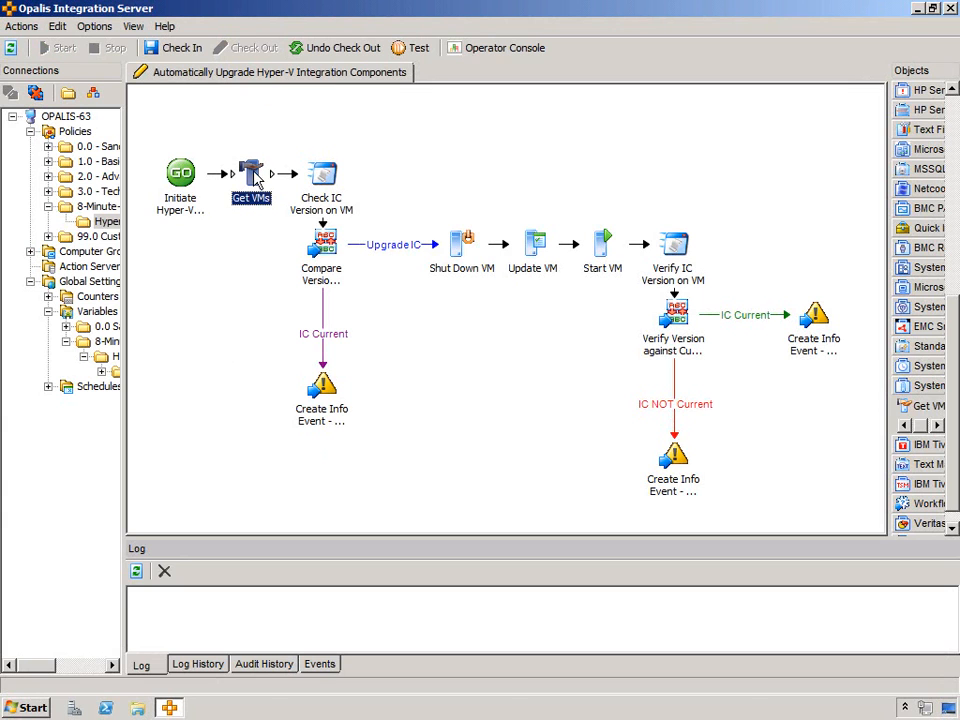
{"action": "left_click", "coordinate": [695, 335]}
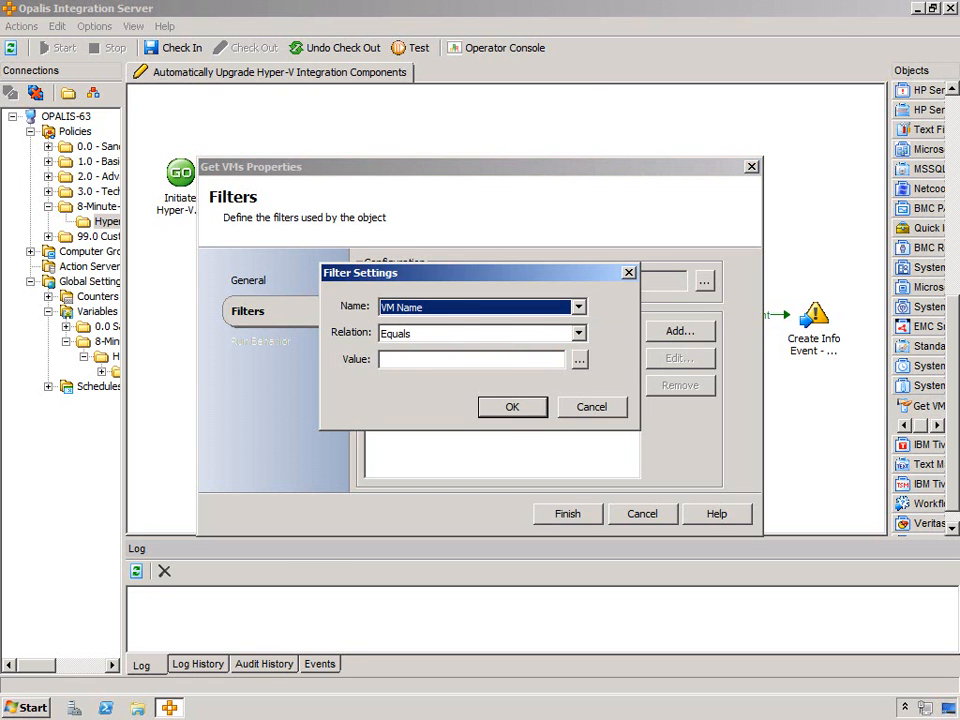
Switch to PowerShell ISE and highlight the cjdemo-Exchange row in the integration services version output.
{"action": "mouse_move", "coordinate": [169, 707]}
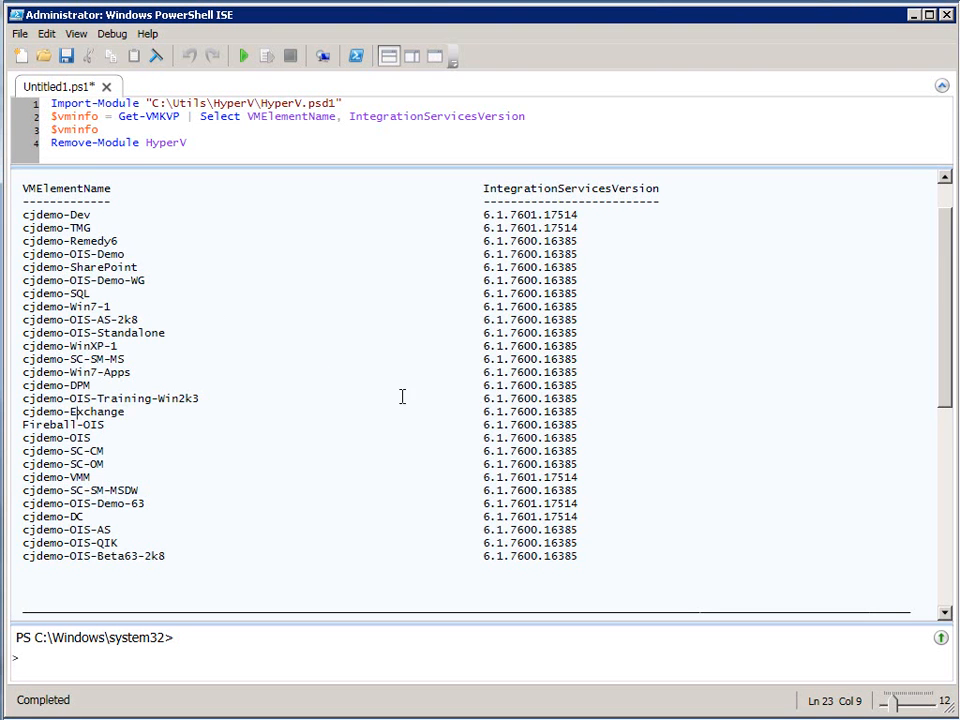
{"action": "left_click", "coordinate": [396, 395]}
{"action": "scroll", "coordinate": [392, 416], "scroll_direction": "down", "scroll_amount": 3}
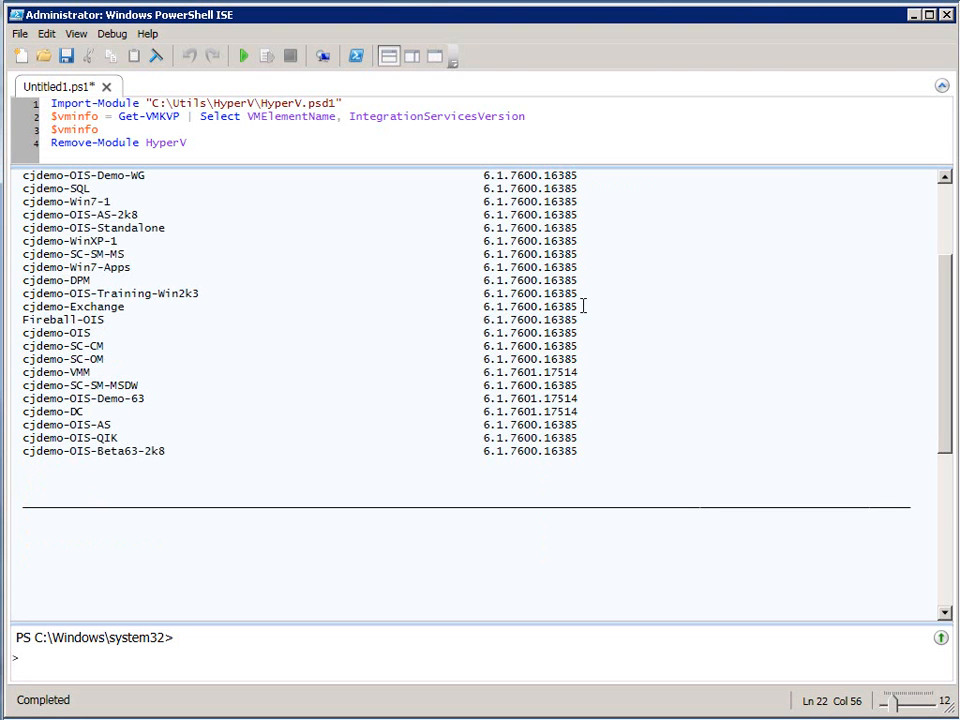
{"action": "left_click_drag", "start_coordinate": [581, 306], "coordinate": [24, 308]}
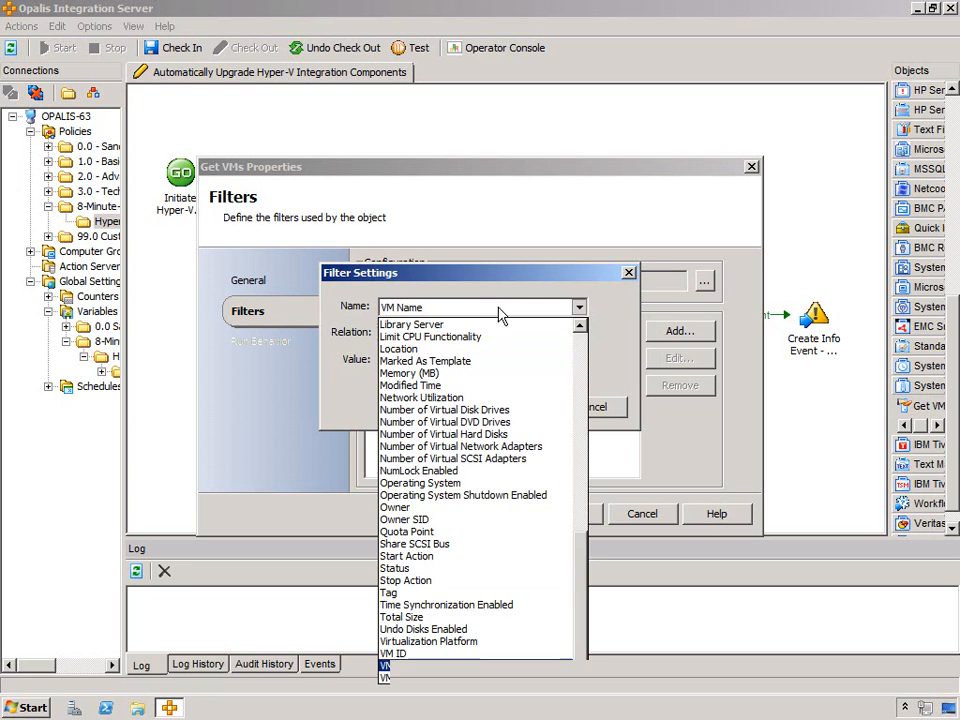
Set the Get VMs filter to VM Name Equals cjdemo-Exchange and save the object's properties.
{"action": "left_click", "coordinate": [579, 359]}
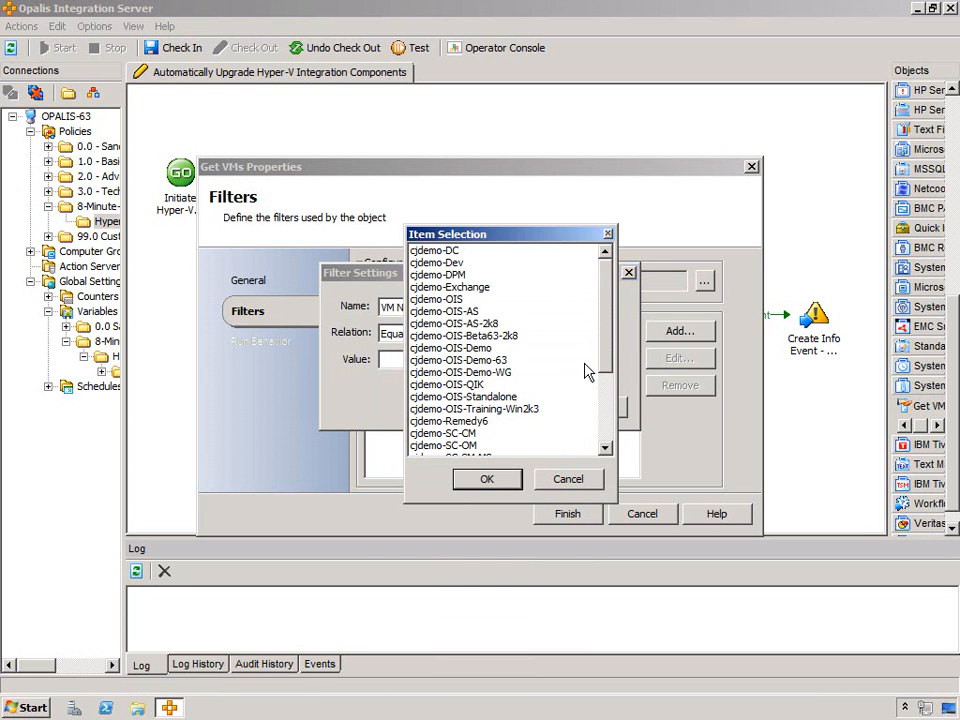
{"action": "double_click", "coordinate": [445, 287]}
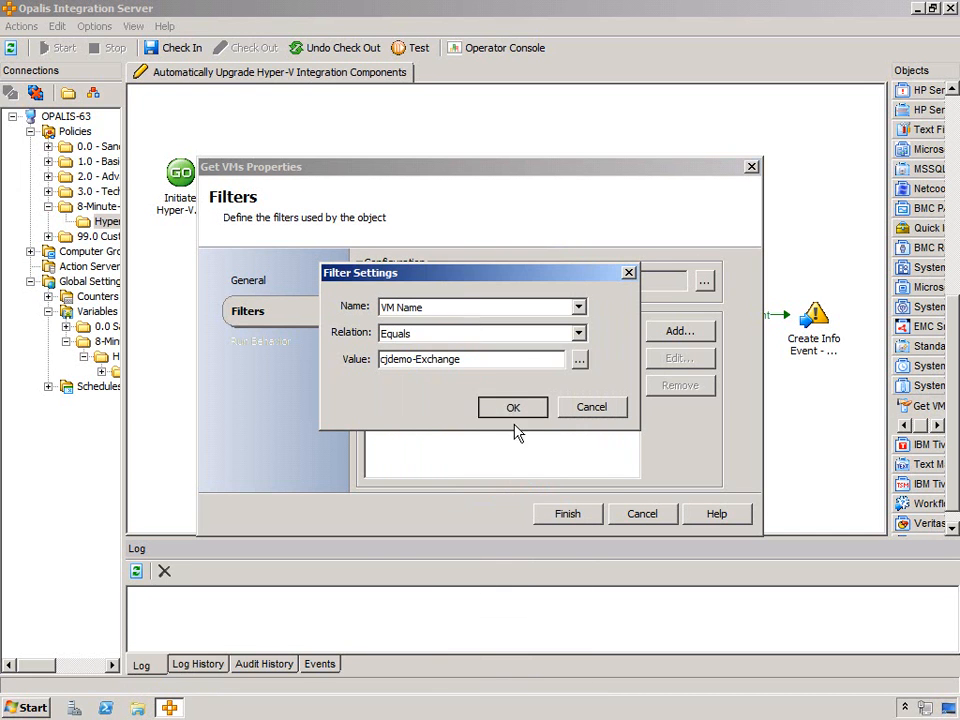
{"action": "left_click", "coordinate": [510, 408]}
{"action": "left_click", "coordinate": [558, 517]}
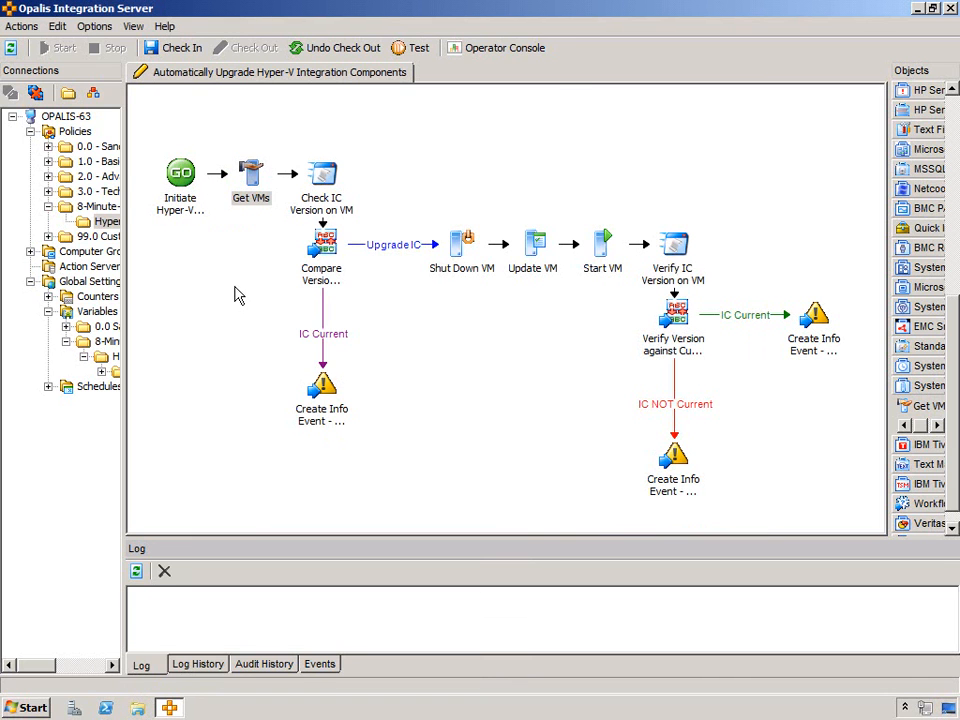
Trace the start of the policy by selecting Get VMs and Check IC Version on VM.
{"action": "left_click", "coordinate": [251, 180]}
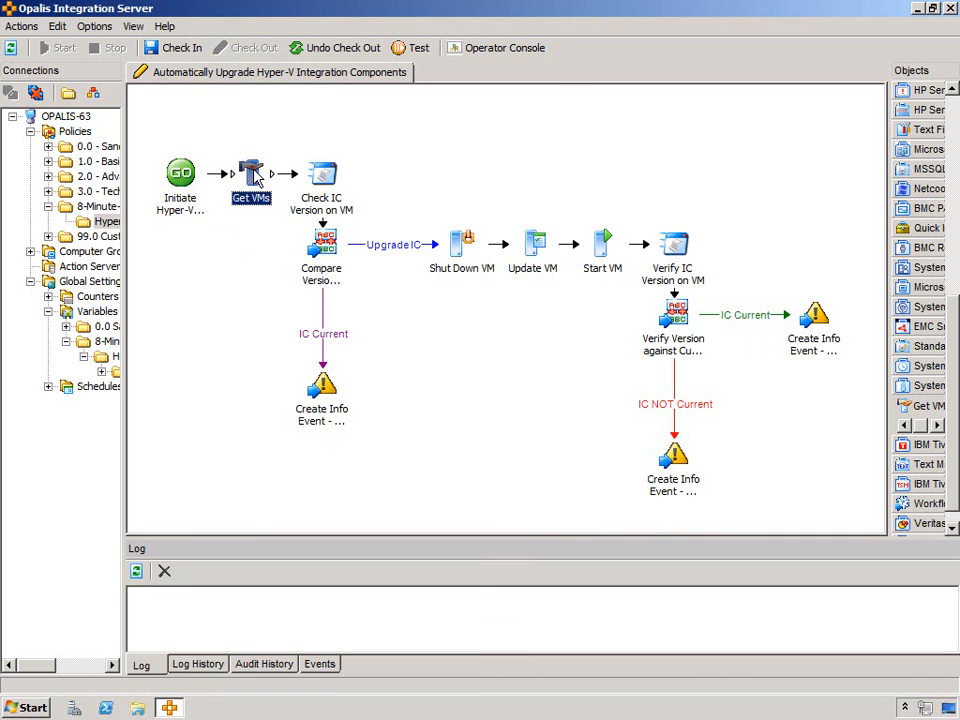
{"action": "left_click", "coordinate": [334, 179]}
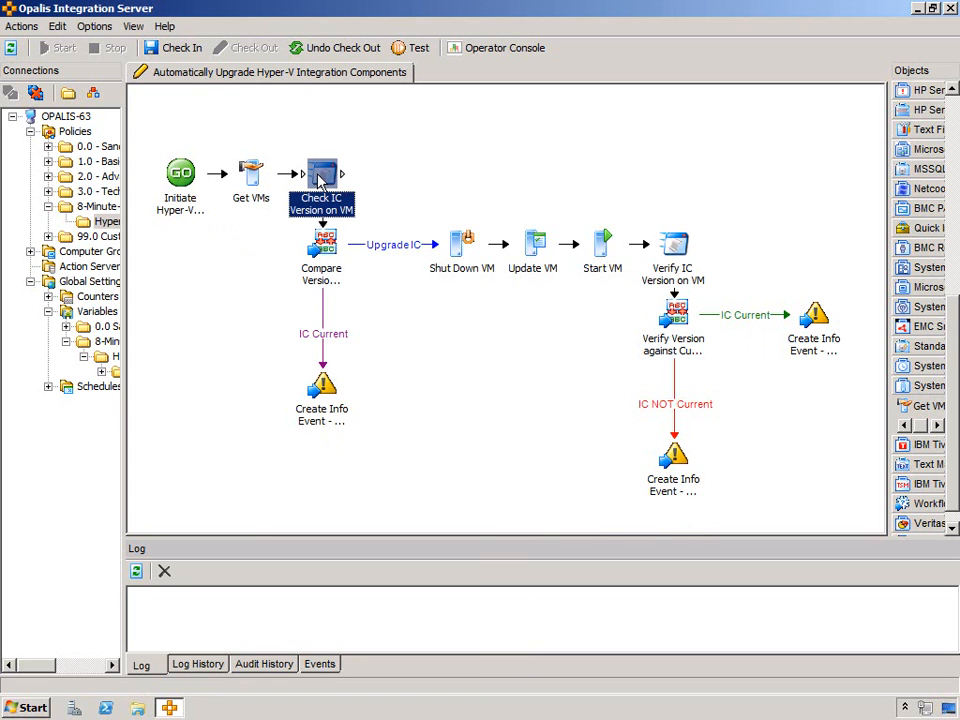
{"action": "left_click", "coordinate": [282, 272]}
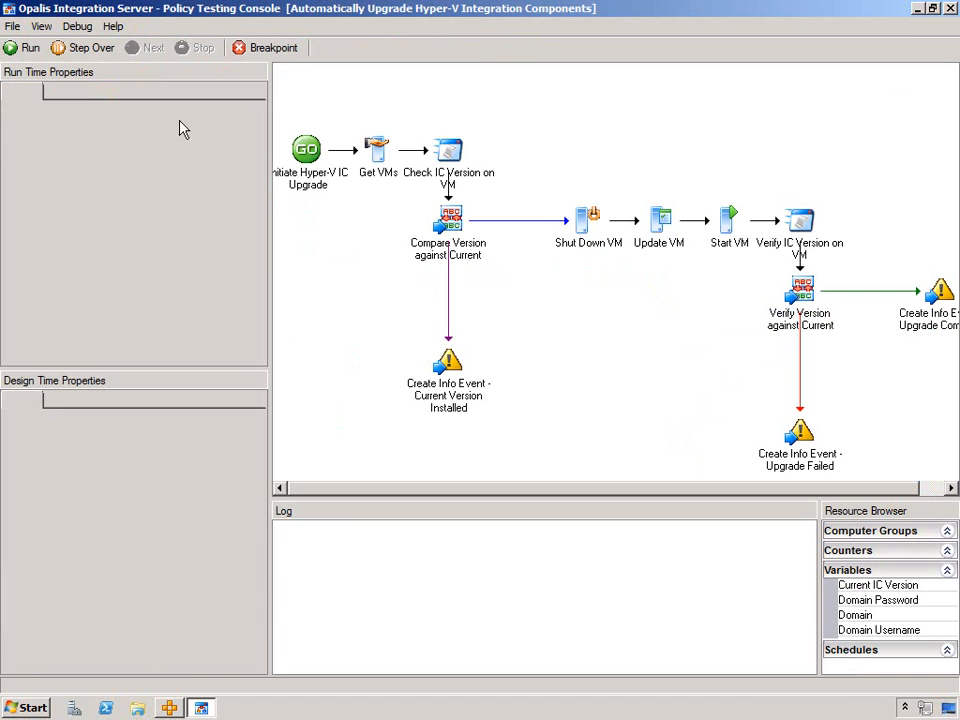
Start a step-by-step test in the Policy Testing Console and execute Initiate Hyper-V IC Upgrade and Get VMs, adjusting the properties pane width.
{"action": "left_click_drag", "start_coordinate": [225, 194], "coordinate": [206, 195]}
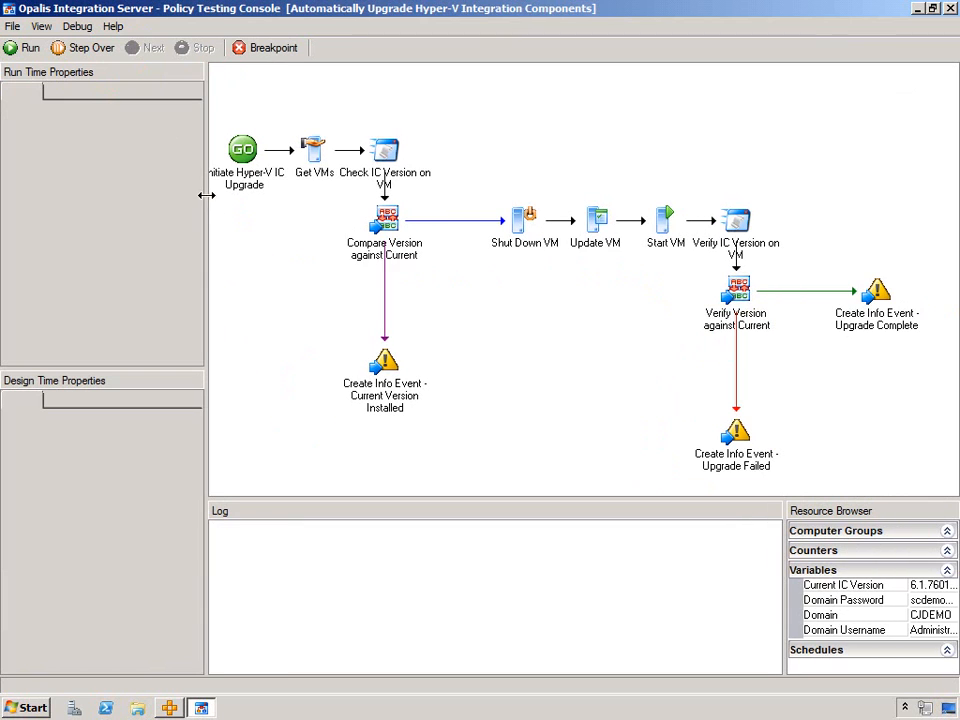
{"action": "left_click", "coordinate": [94, 52]}
{"action": "left_click", "coordinate": [147, 52]}
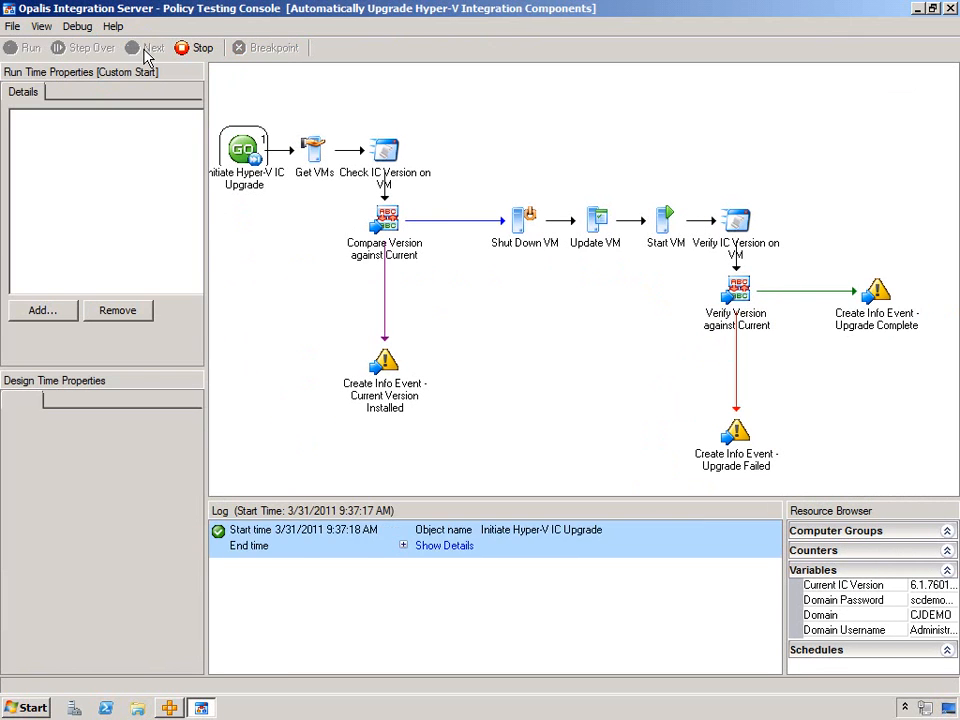
{"action": "left_click_drag", "start_coordinate": [206, 242], "coordinate": [253, 246]}
{"action": "left_click", "coordinate": [152, 50]}
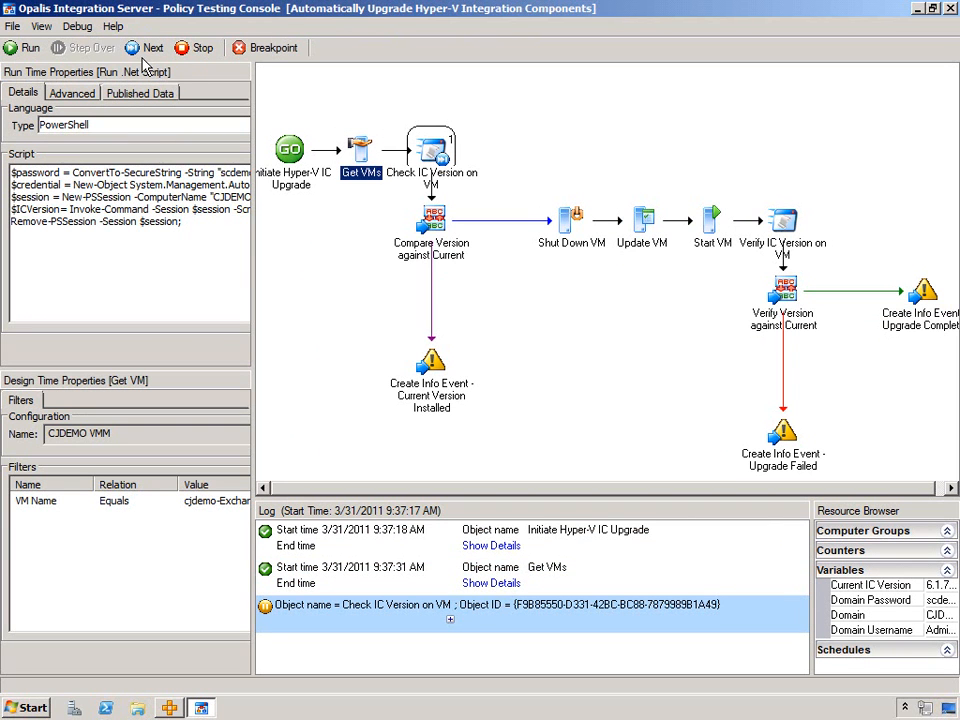
Execute Check IC Version on VM in the test and examine the version strings compared by Compare Version against Current.
{"action": "left_click", "coordinate": [145, 50]}
{"action": "left_click_drag", "start_coordinate": [253, 266], "coordinate": [315, 266]}
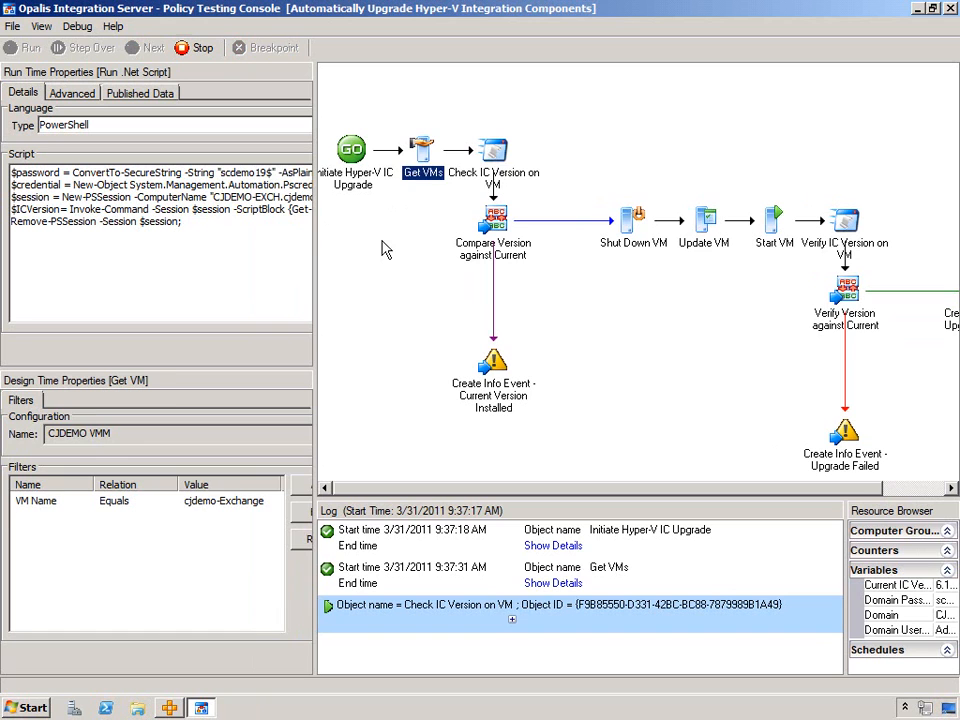
{"action": "left_click", "coordinate": [491, 158]}
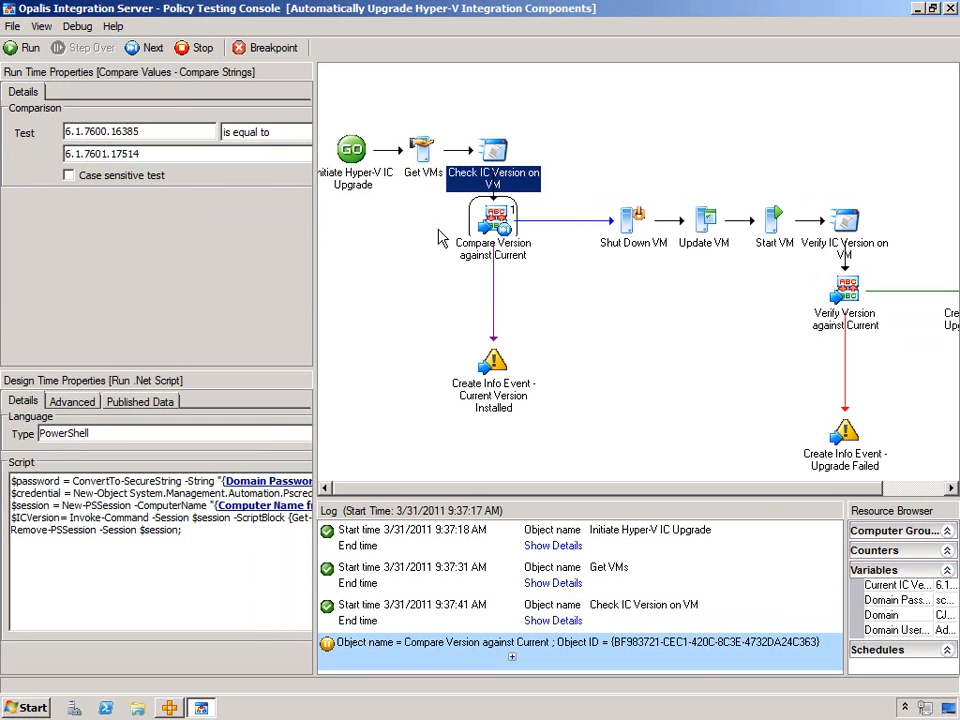
{"action": "left_click", "coordinate": [493, 220]}
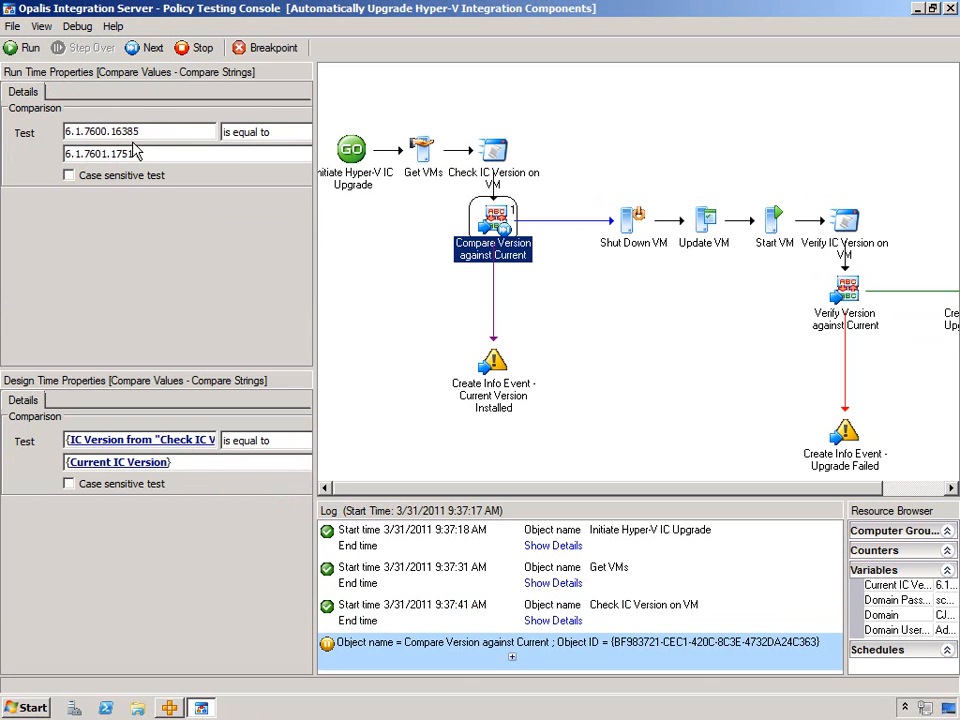
Execute Compare Version against Current and Shut Down VM in the test, and check cjdemo-Exchange in Virtual Machine Manager.
{"action": "left_click", "coordinate": [153, 47]}
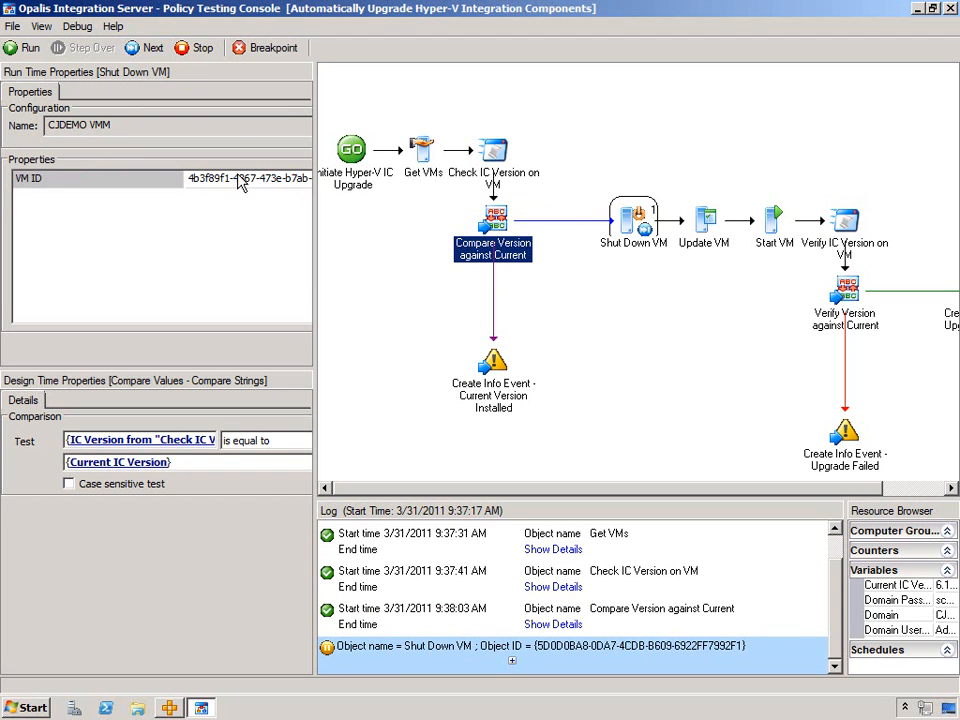
{"action": "left_click", "coordinate": [147, 48]}
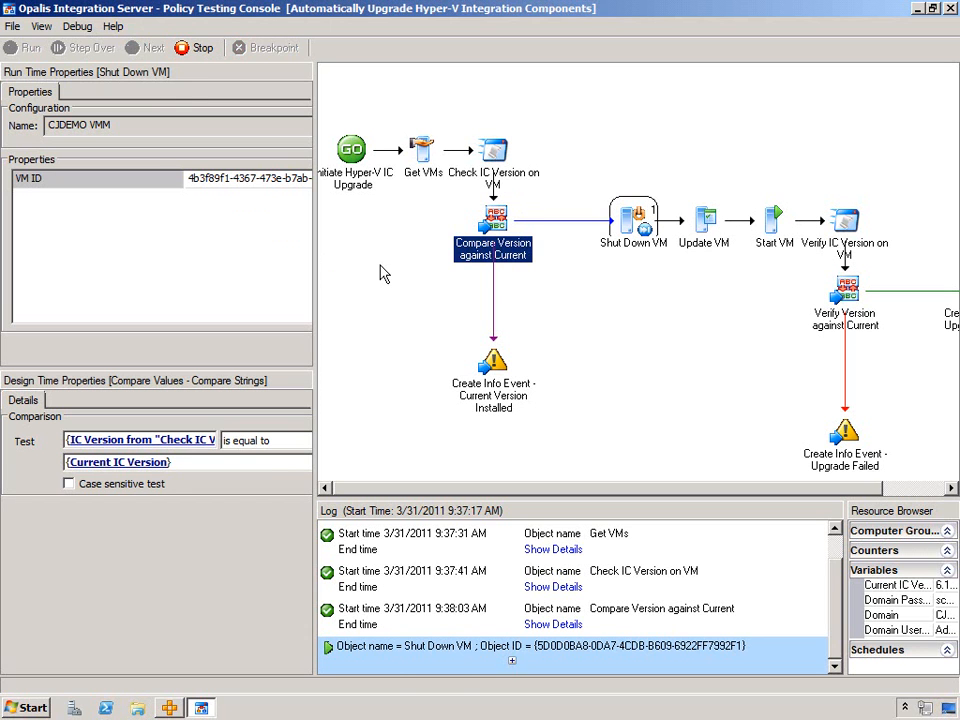
{"action": "mouse_move", "coordinate": [201, 707]}
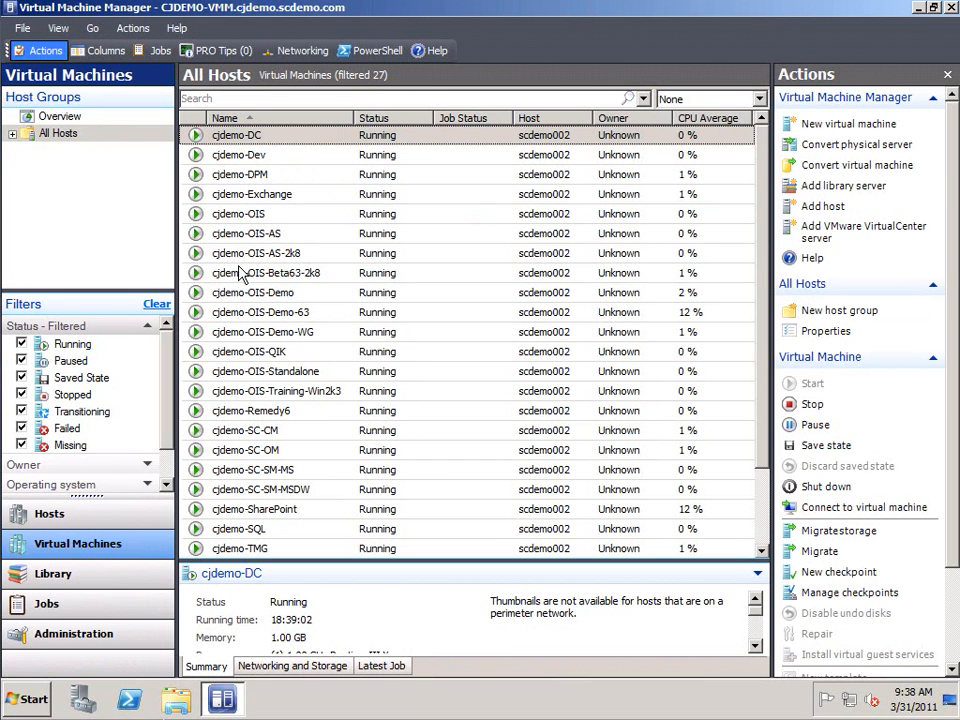
{"action": "left_click", "coordinate": [392, 196]}
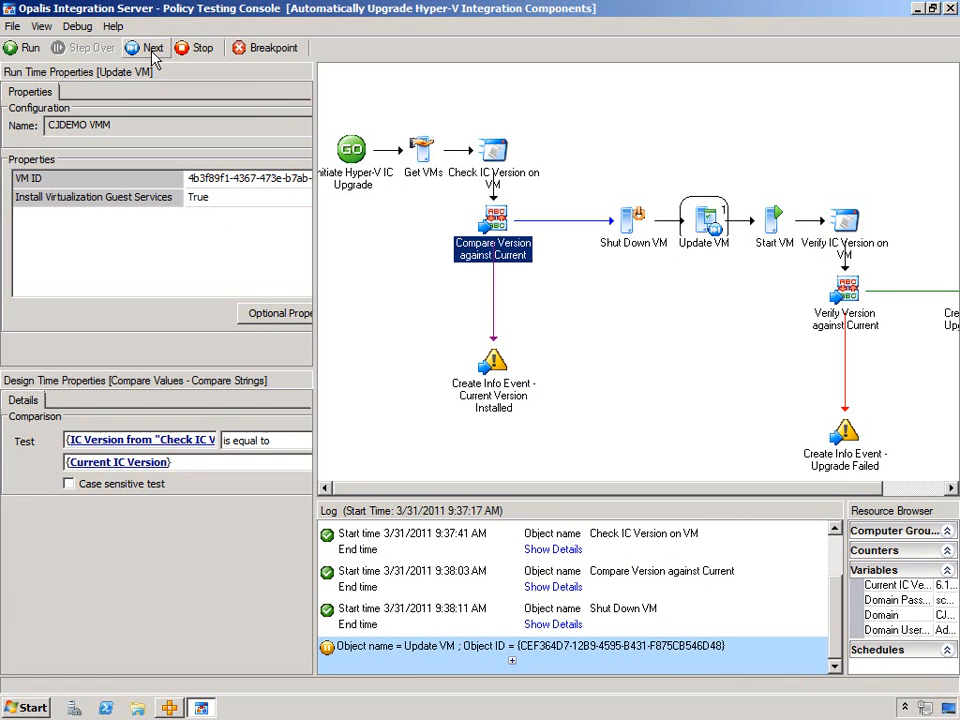
Examine the run time properties of Update VM in the Policy Testing Console, and execute Update VM and Start VM.
{"action": "left_click", "coordinate": [150, 48]}
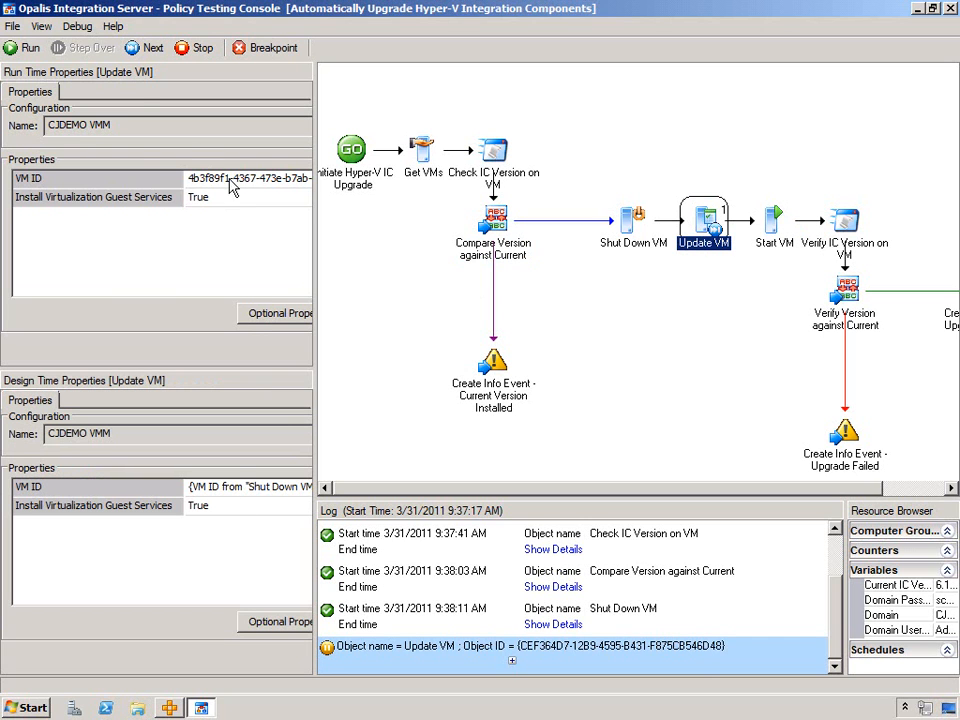
{"action": "left_click", "coordinate": [150, 48]}
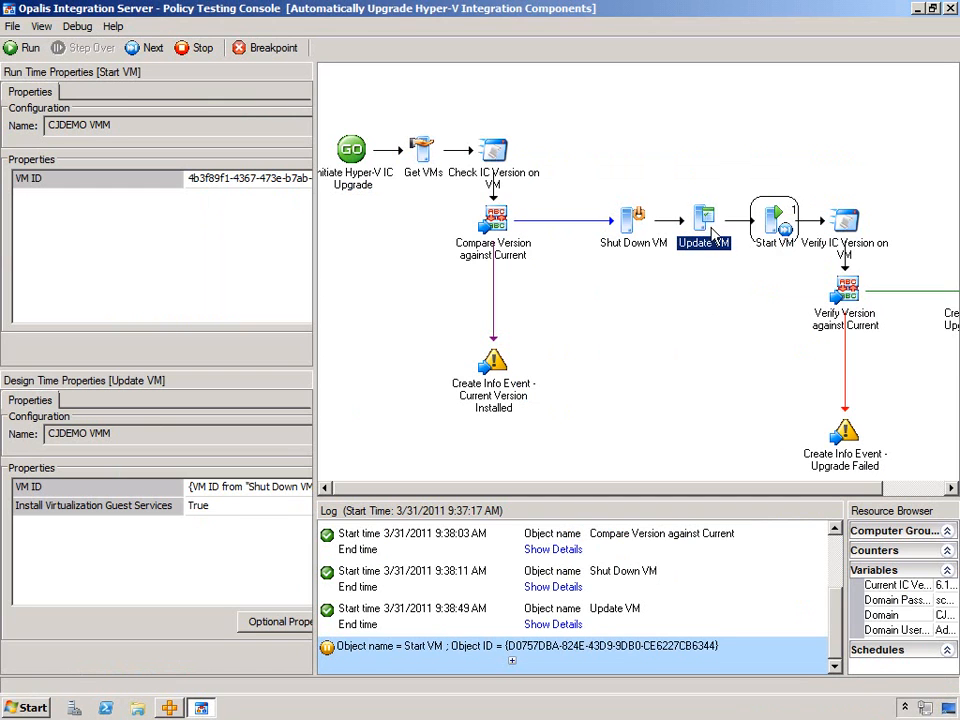
{"action": "left_click", "coordinate": [143, 52]}
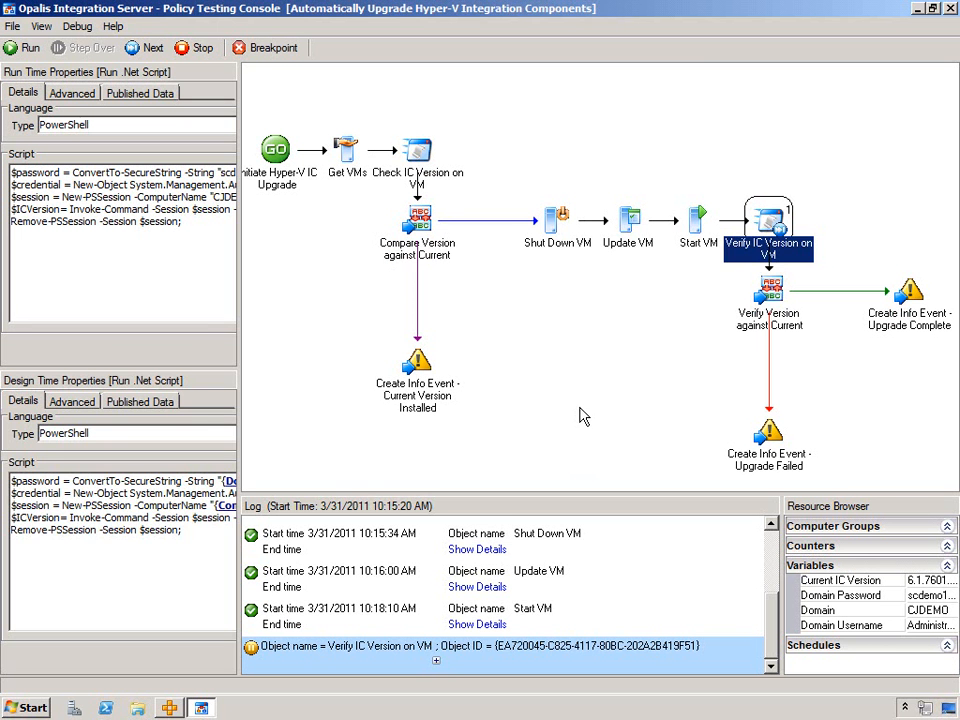
Inspect the Verify IC Version on VM object, and execute it and Verify Version against Current in the test.
{"action": "left_click", "coordinate": [583, 416]}
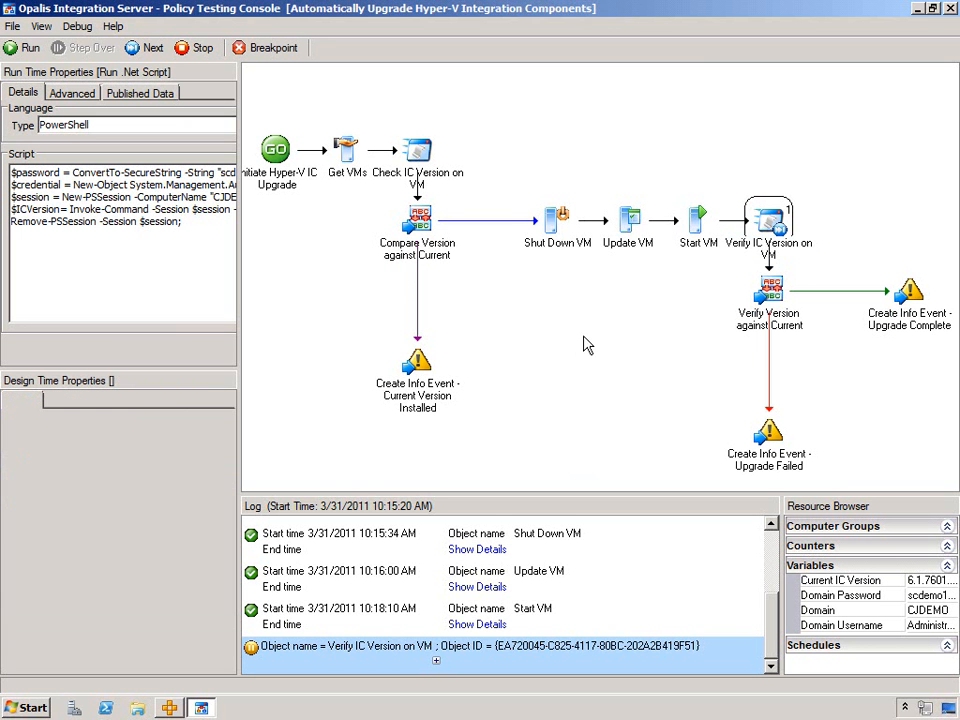
{"action": "left_click", "coordinate": [775, 230]}
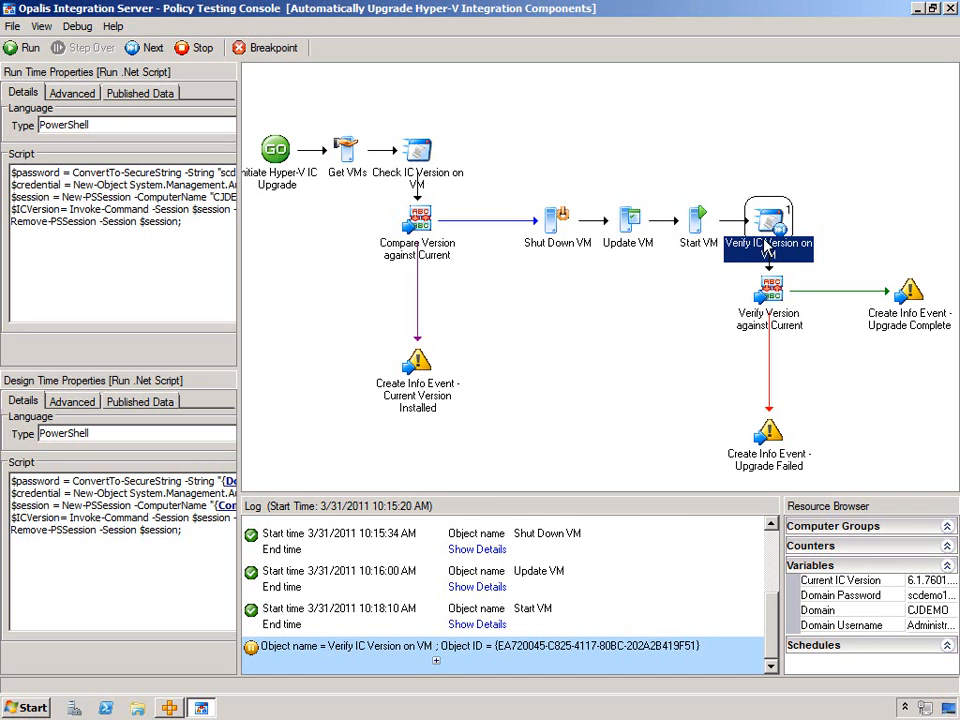
{"action": "left_click", "coordinate": [151, 48]}
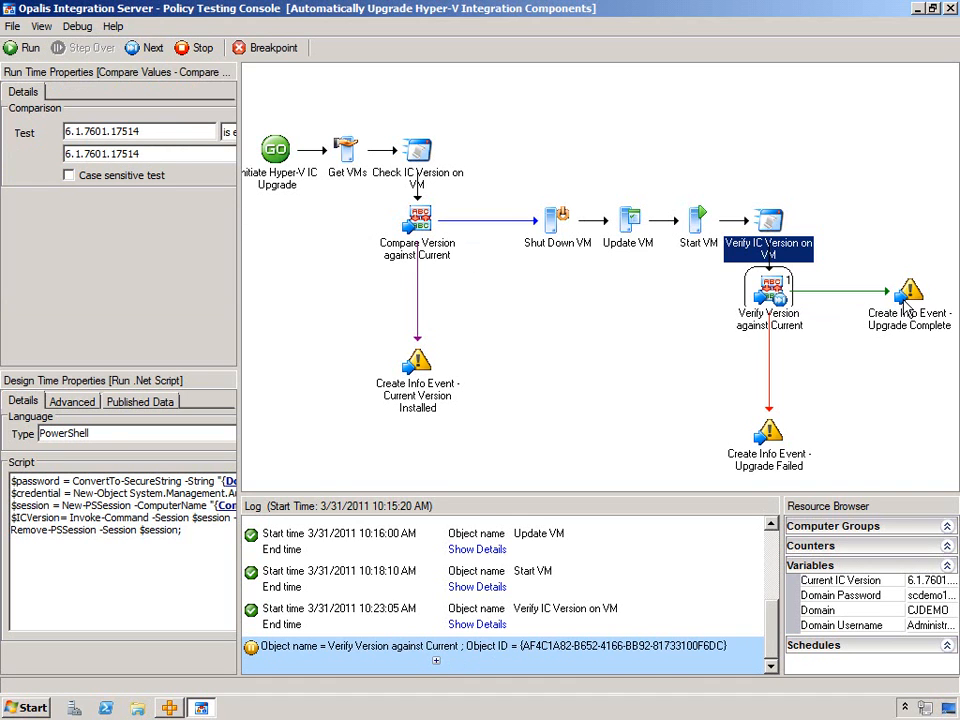
{"action": "left_click", "coordinate": [146, 48]}
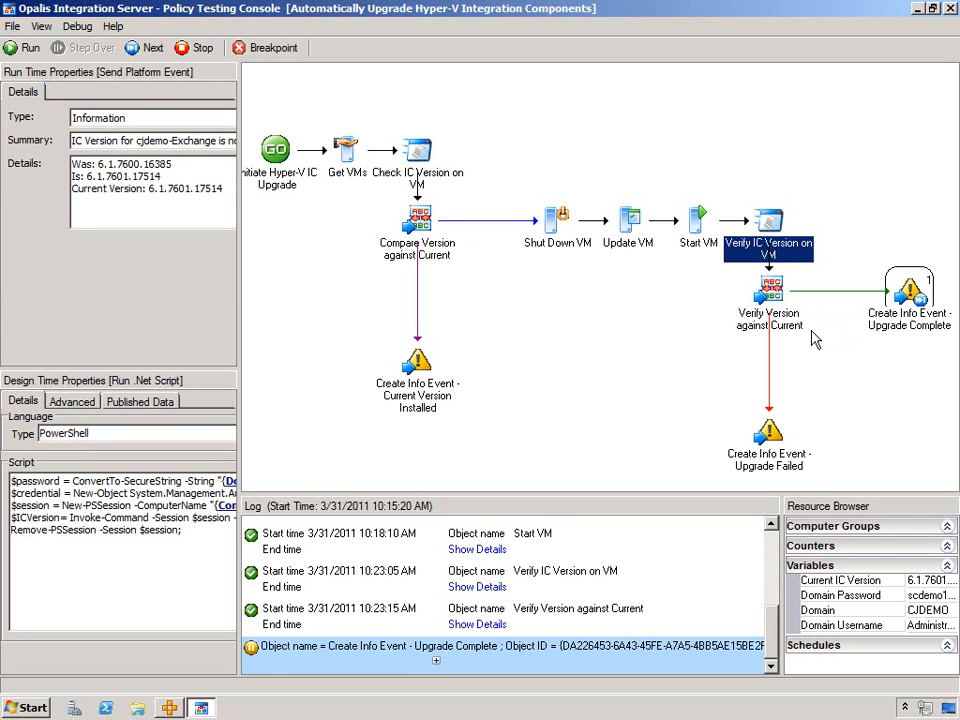
Examine the version details of Create Info Event - Upgrade Complete, and finish the test by executing it and closing the Policy Testing Console.
{"action": "left_click_drag", "start_coordinate": [241, 184], "coordinate": [310, 188]}
{"action": "left_click_drag", "start_coordinate": [200, 164], "coordinate": [34, 157]}
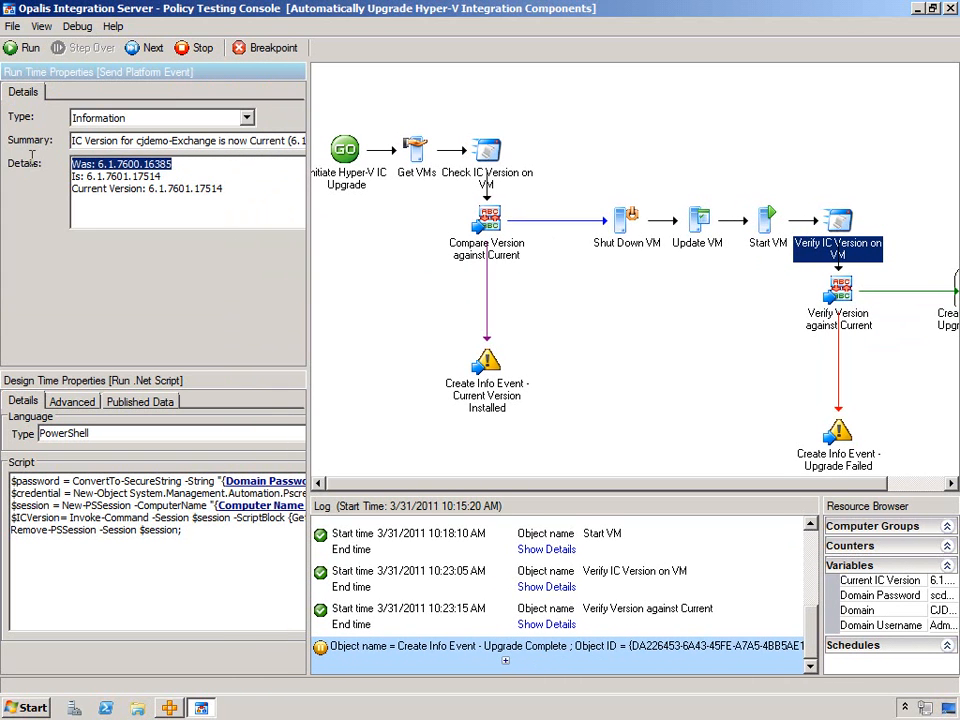
{"action": "left_click_drag", "start_coordinate": [179, 179], "coordinate": [47, 182]}
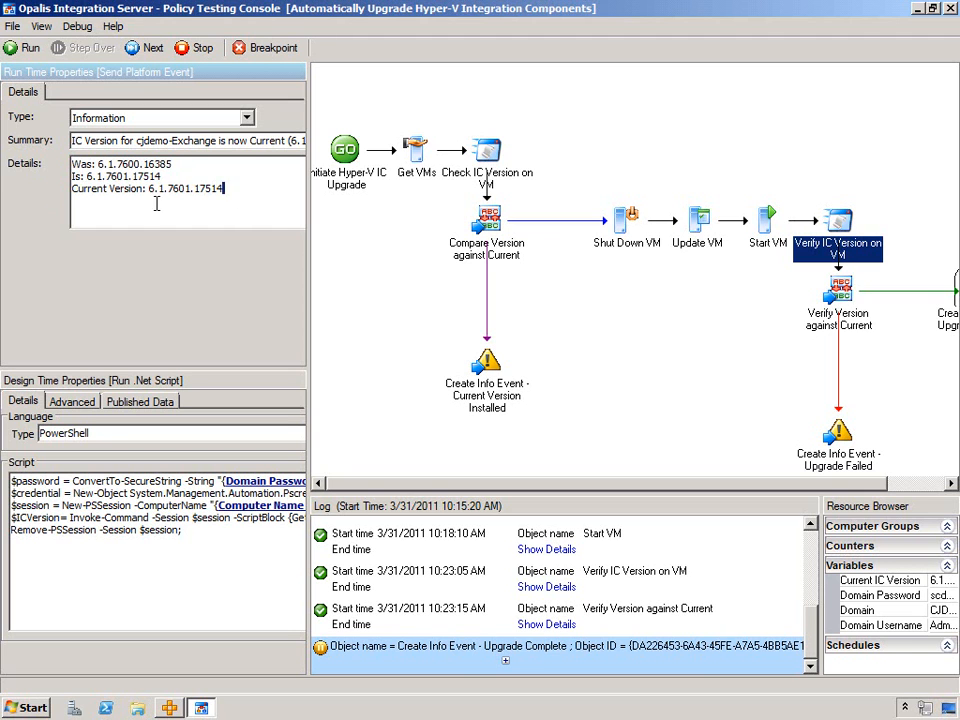
{"action": "left_click_drag", "start_coordinate": [222, 188], "coordinate": [51, 200]}
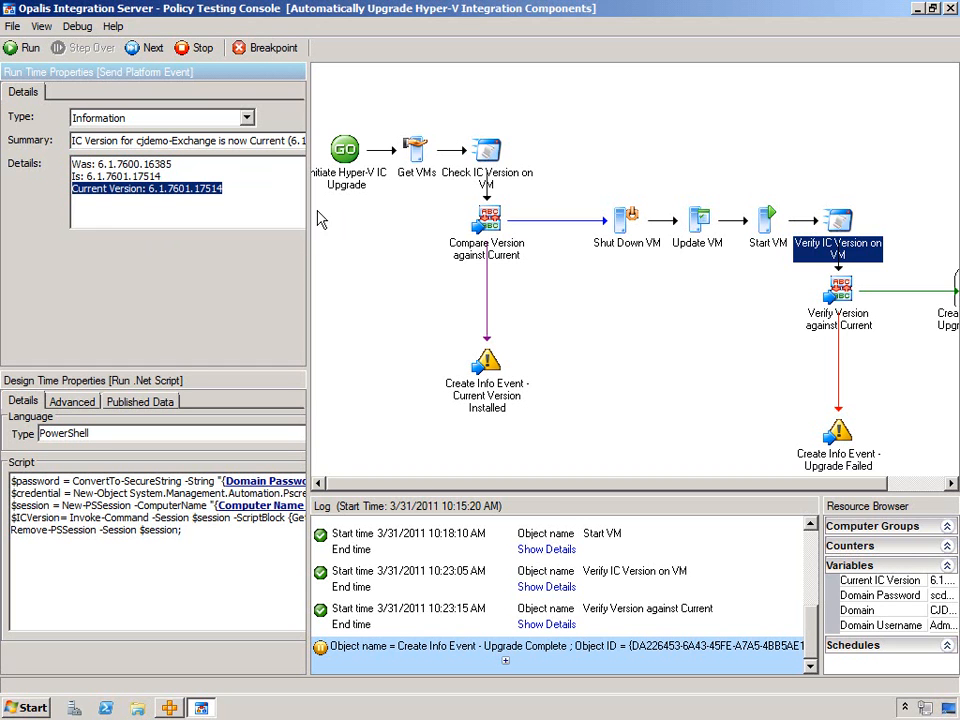
{"action": "left_click_drag", "start_coordinate": [309, 216], "coordinate": [245, 216]}
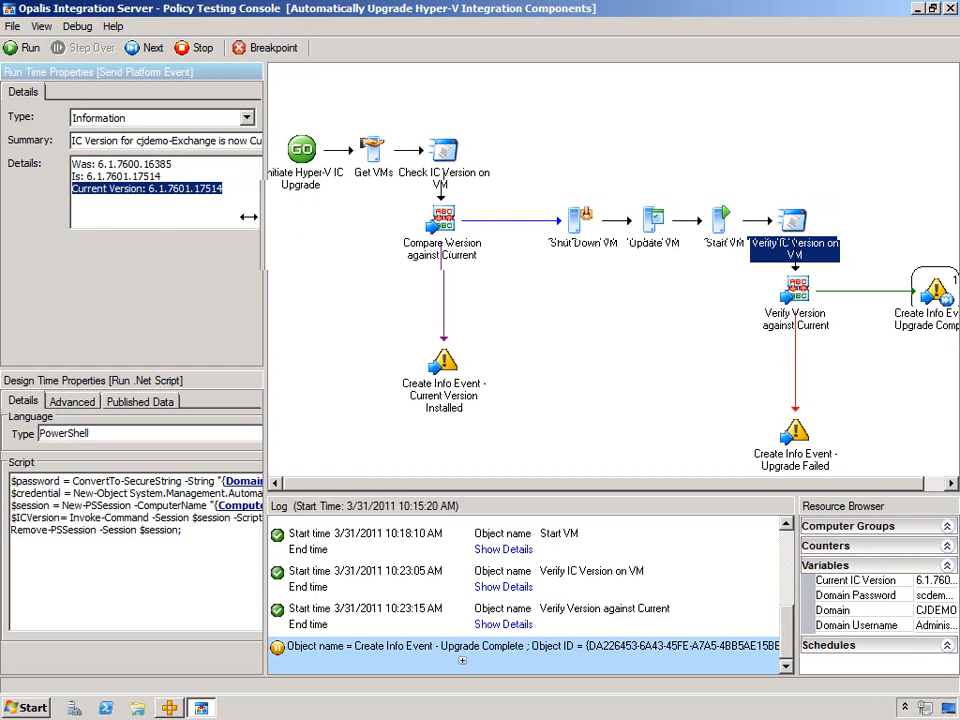
{"action": "left_click", "coordinate": [142, 58]}
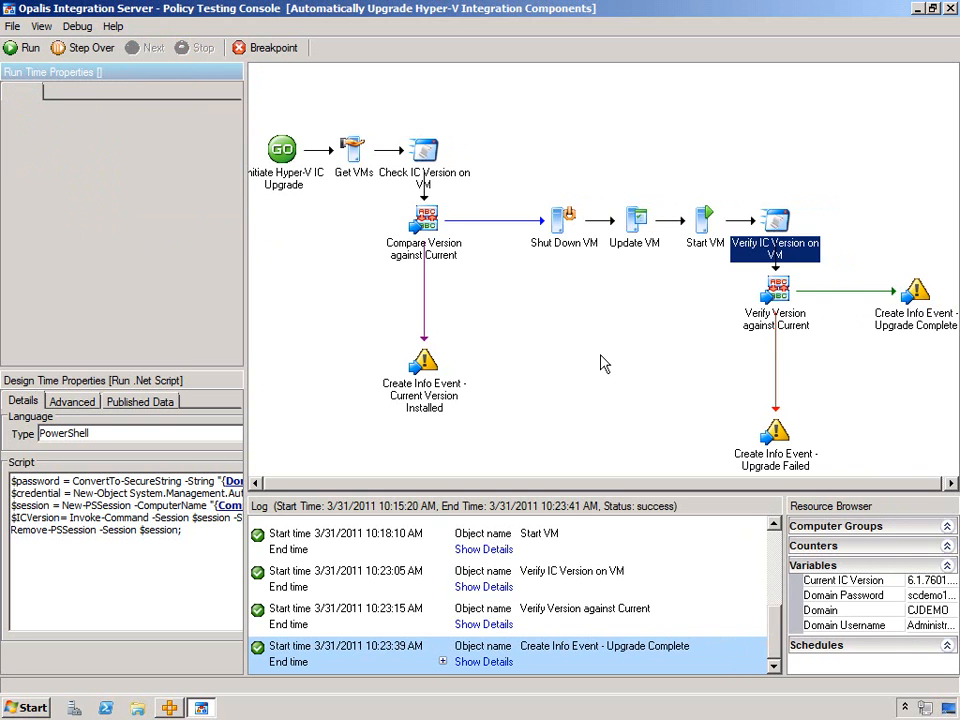
{"action": "left_click", "coordinate": [950, 9]}
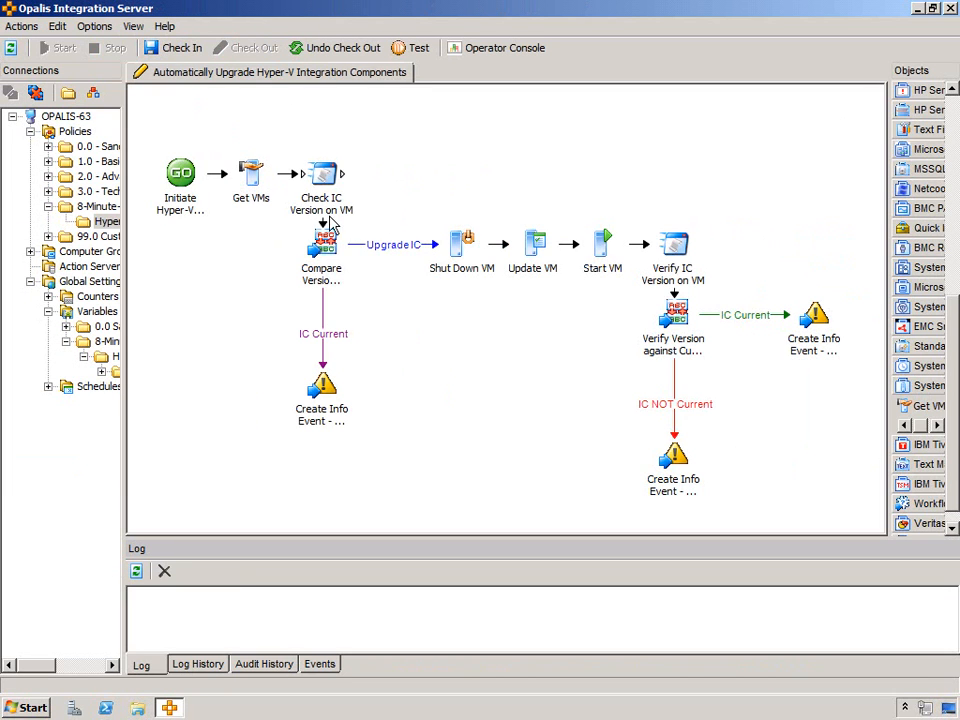
Review the policy flow by highlighting Check IC Version on VM, Get VMs, and the Shut Down VM, Update VM and Start VM sequence.
{"action": "left_click", "coordinate": [332, 213]}
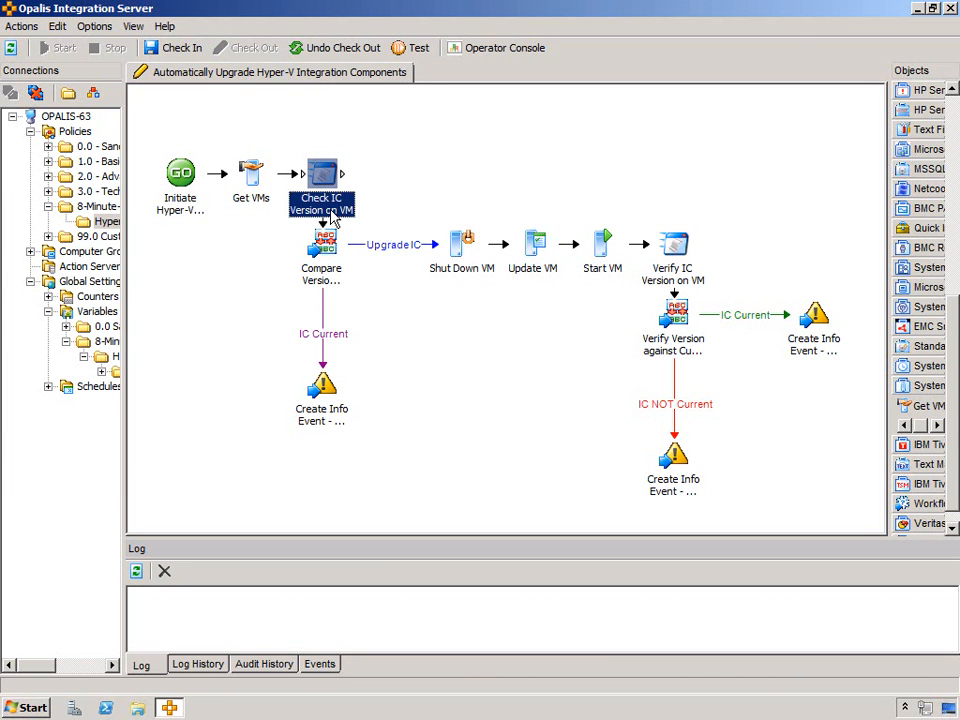
{"action": "left_click", "coordinate": [405, 362]}
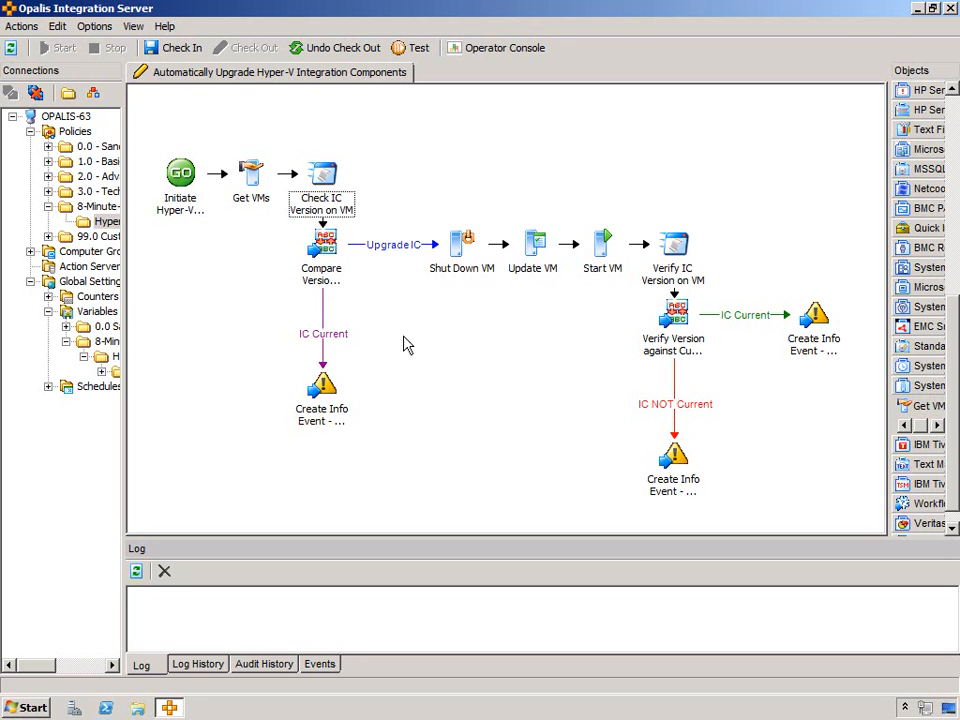
{"action": "left_click_drag", "start_coordinate": [450, 206], "coordinate": [615, 276]}
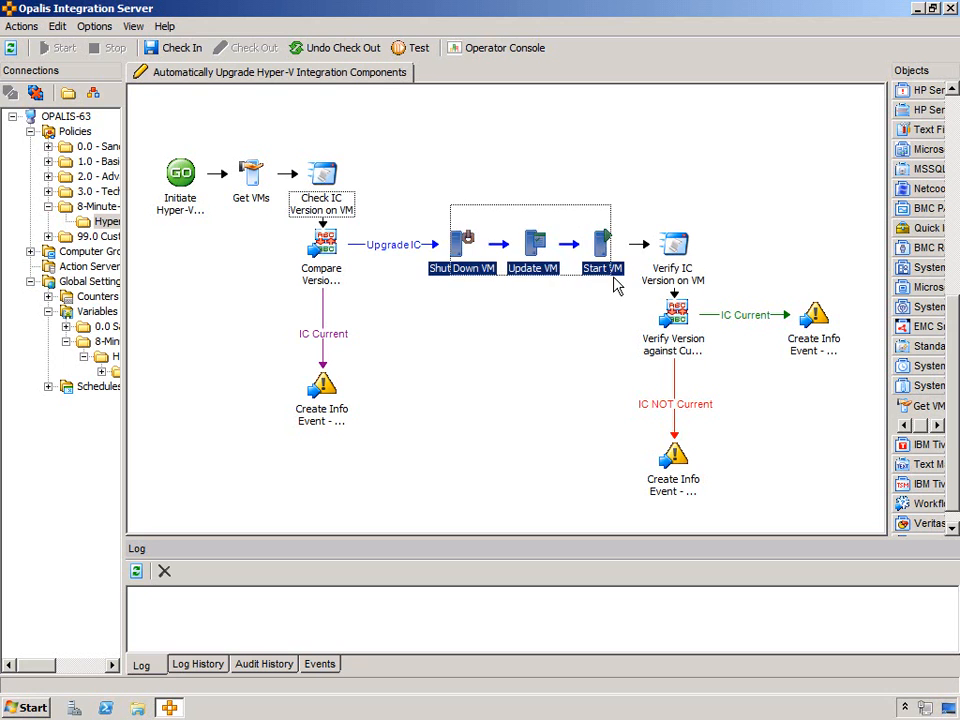
{"action": "left_click", "coordinate": [611, 328]}
{"action": "left_click", "coordinate": [252, 176]}
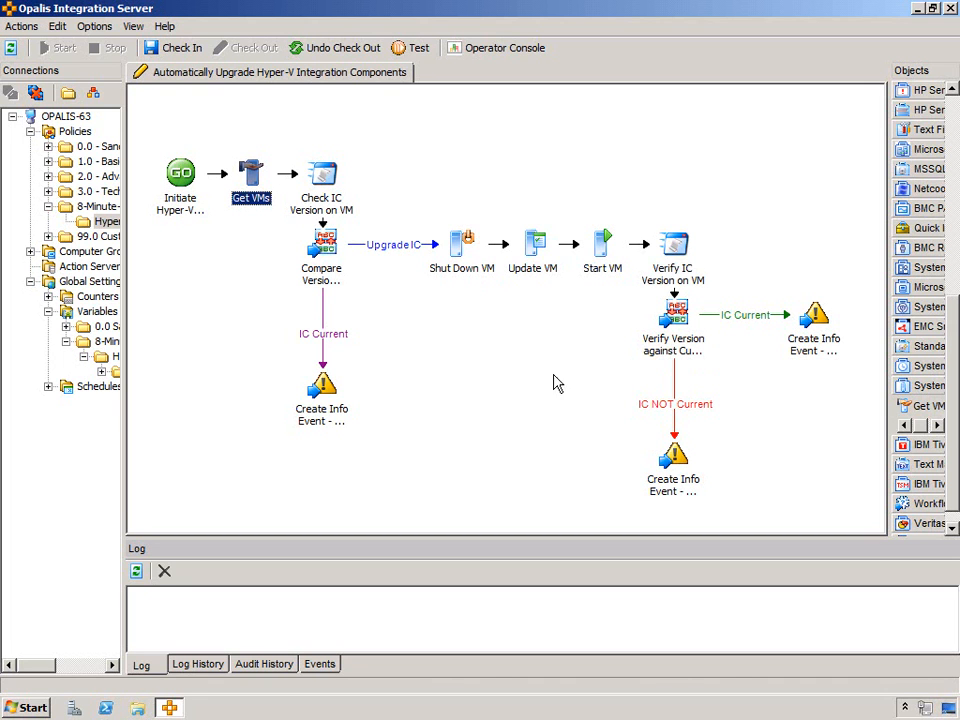
{"action": "left_click", "coordinate": [442, 405]}
{"action": "left_click_drag", "start_coordinate": [447, 197], "coordinate": [598, 295]}
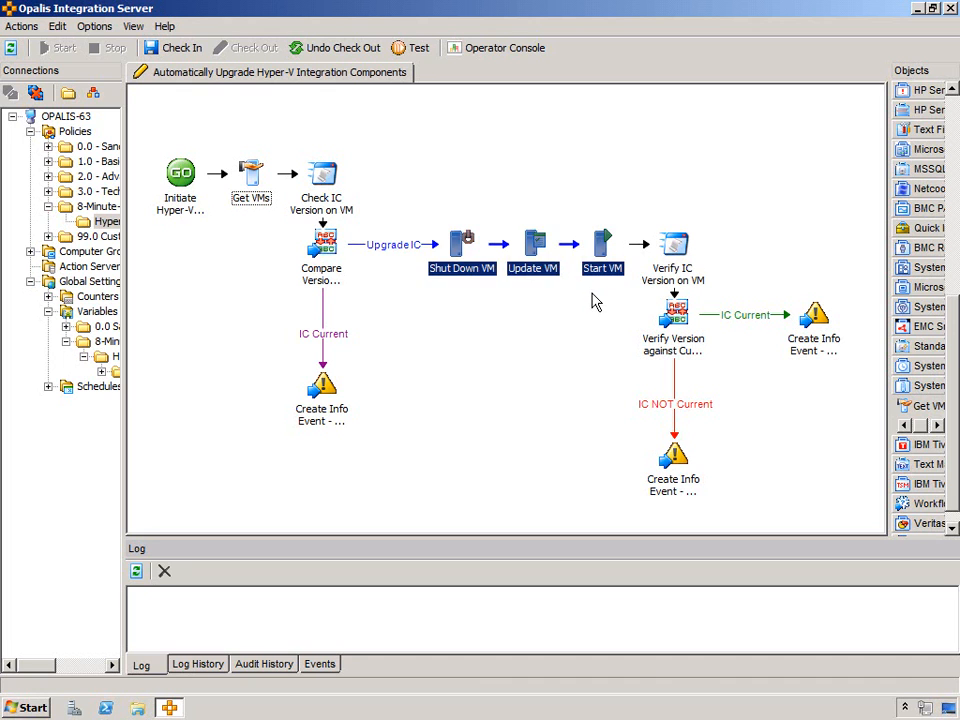
{"action": "left_click", "coordinate": [612, 320]}
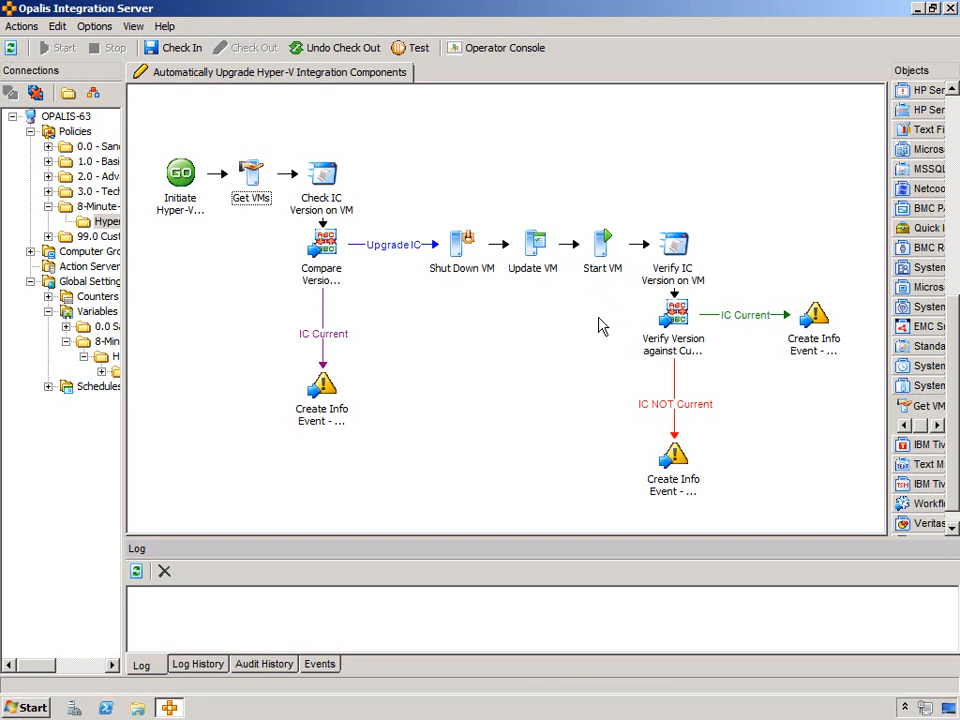
Inspect the properties of Update VM and the PowerShell script of Check IC Version on VM without changing them.
{"action": "double_click", "coordinate": [531, 242]}
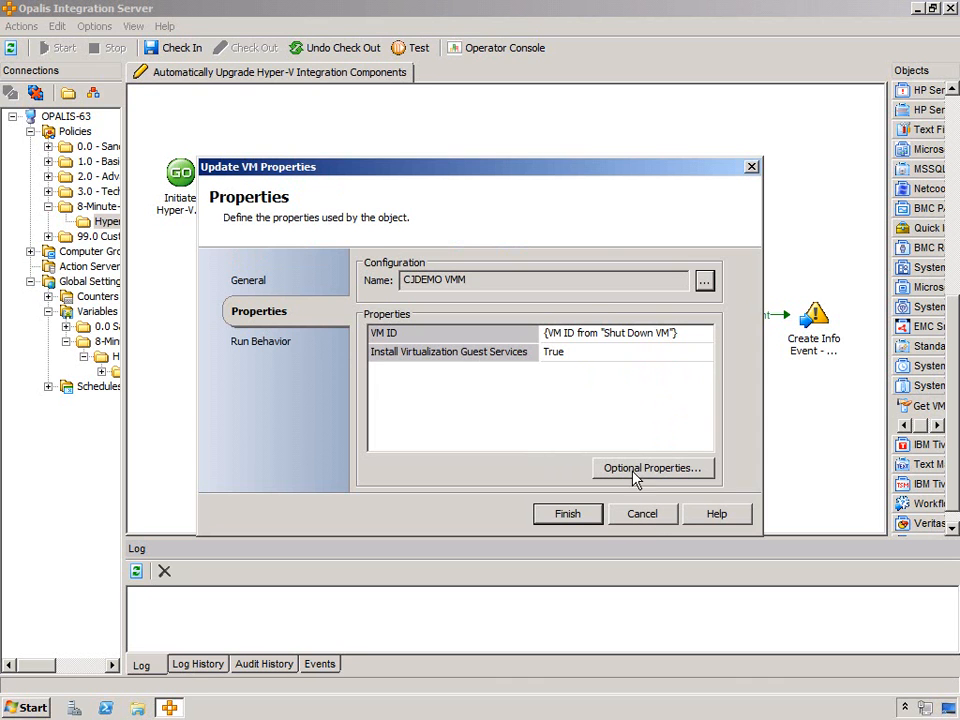
{"action": "left_click", "coordinate": [643, 514]}
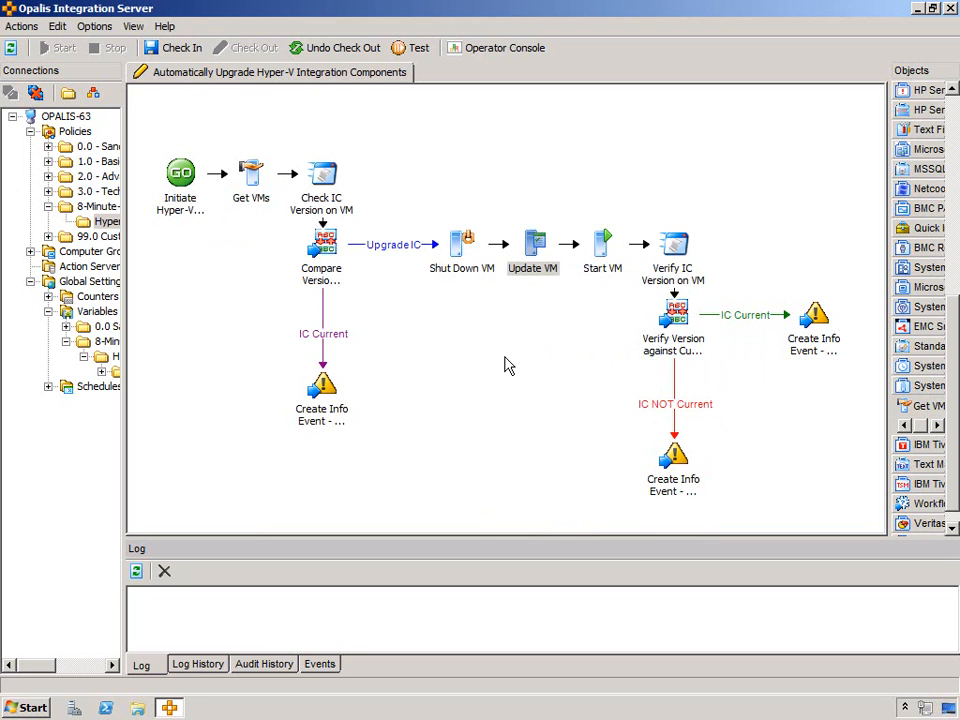
{"action": "left_click", "coordinate": [330, 186]}
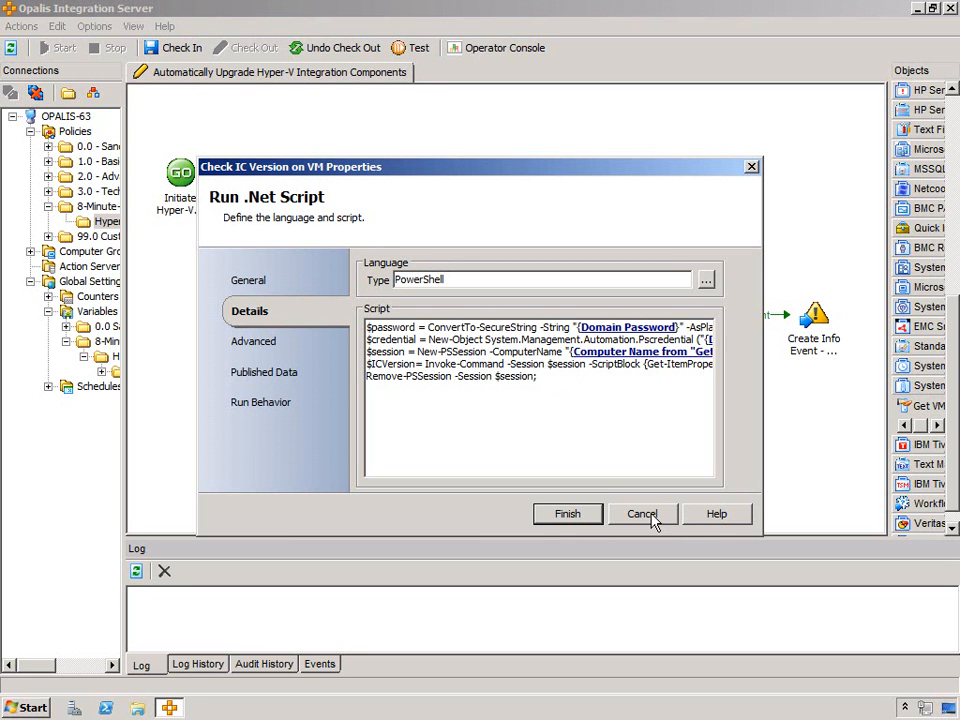
{"action": "left_click", "coordinate": [638, 510]}
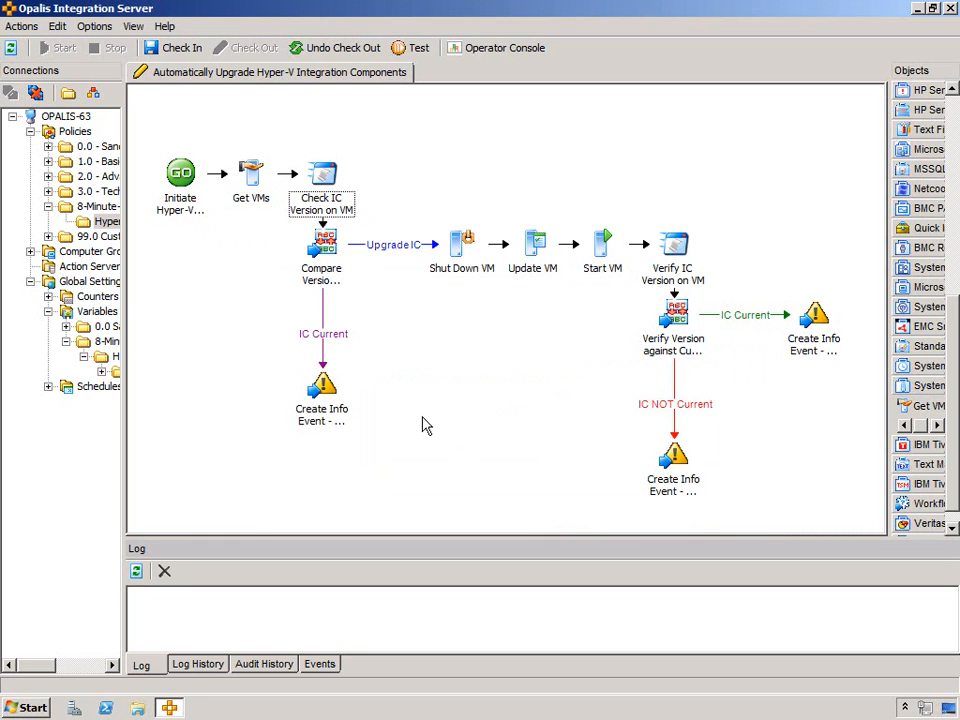
Point out the three Create Info Event objects for Upgrade Complete, Upgrade Failed and Current Version Installed in the policy.
{"action": "left_click", "coordinate": [815, 318]}
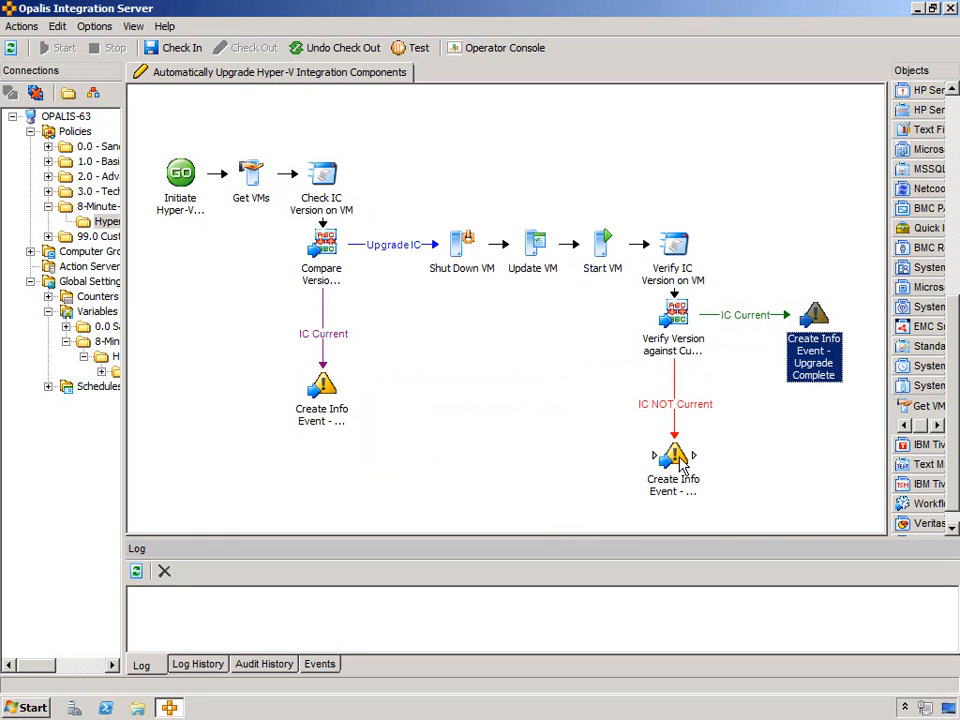
{"action": "left_click", "coordinate": [673, 456]}
{"action": "left_click", "coordinate": [340, 405]}
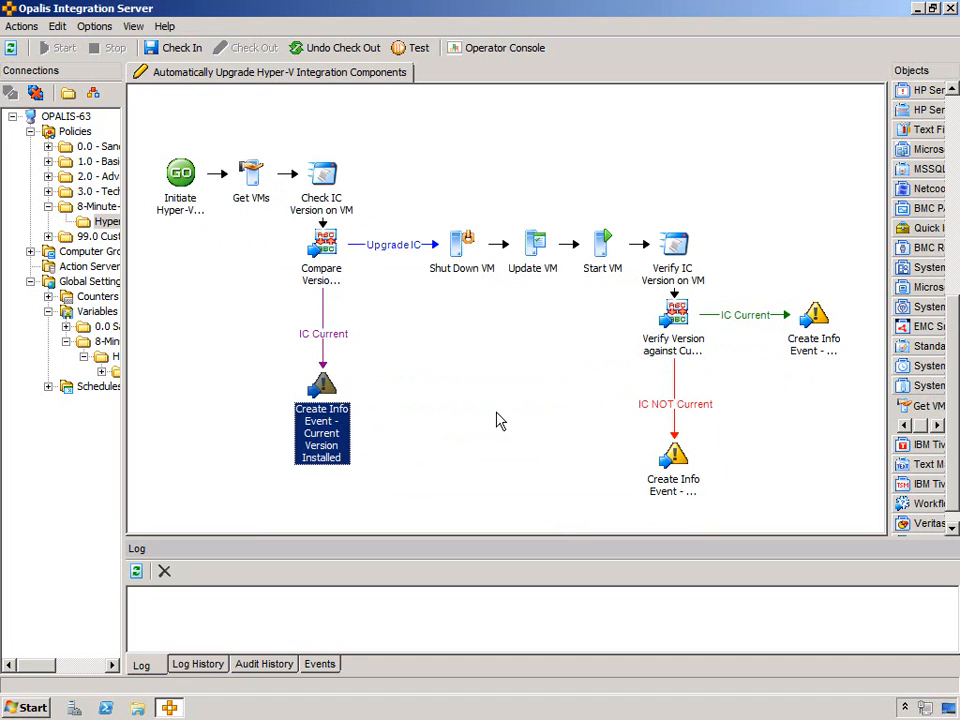
{"action": "left_click", "coordinate": [501, 421]}
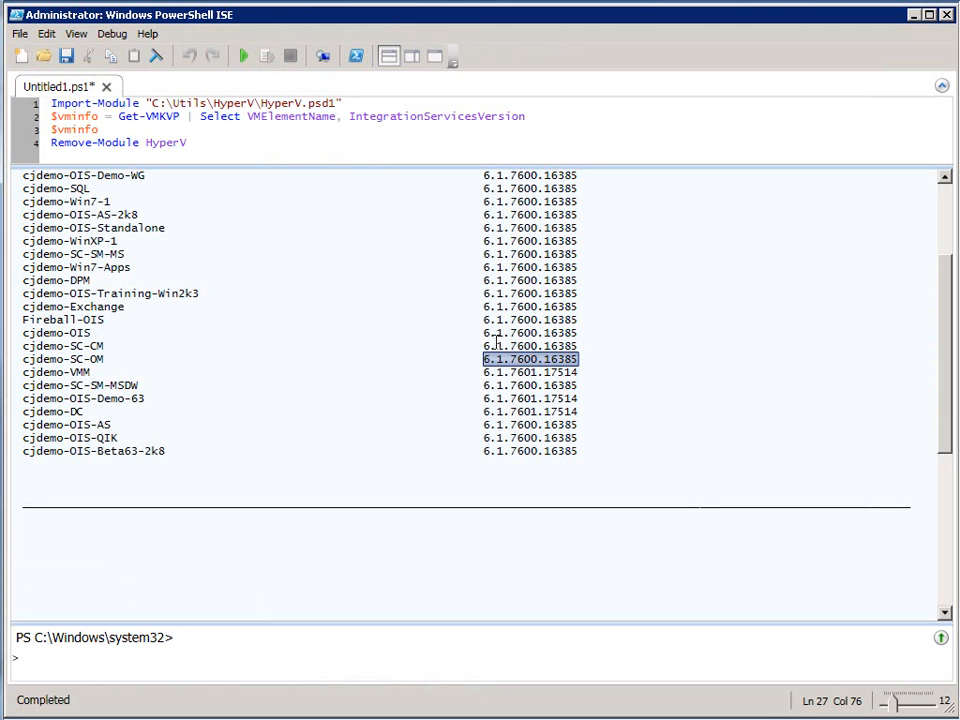
Rerun the Get-VMKVP script in Windows PowerShell ISE and highlight the cjdemo-Exchange row to check its integration services version.
{"action": "left_click", "coordinate": [390, 306]}
{"action": "left_click", "coordinate": [218, 131]}
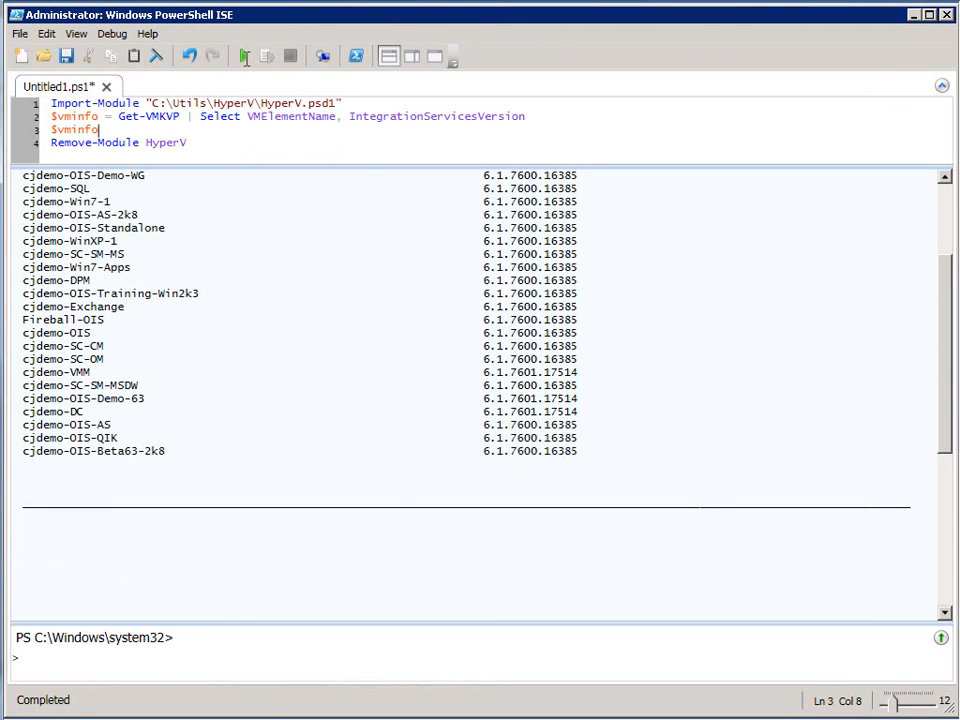
{"action": "key", "text": "F5"}
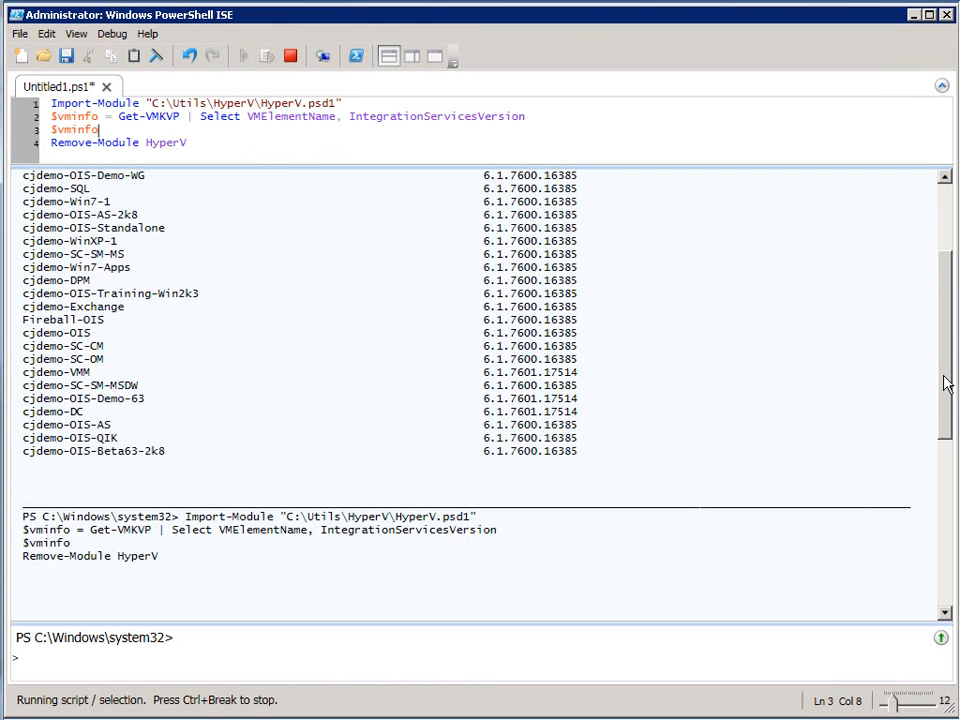
{"action": "left_click_drag", "start_coordinate": [949, 399], "coordinate": [949, 435]}
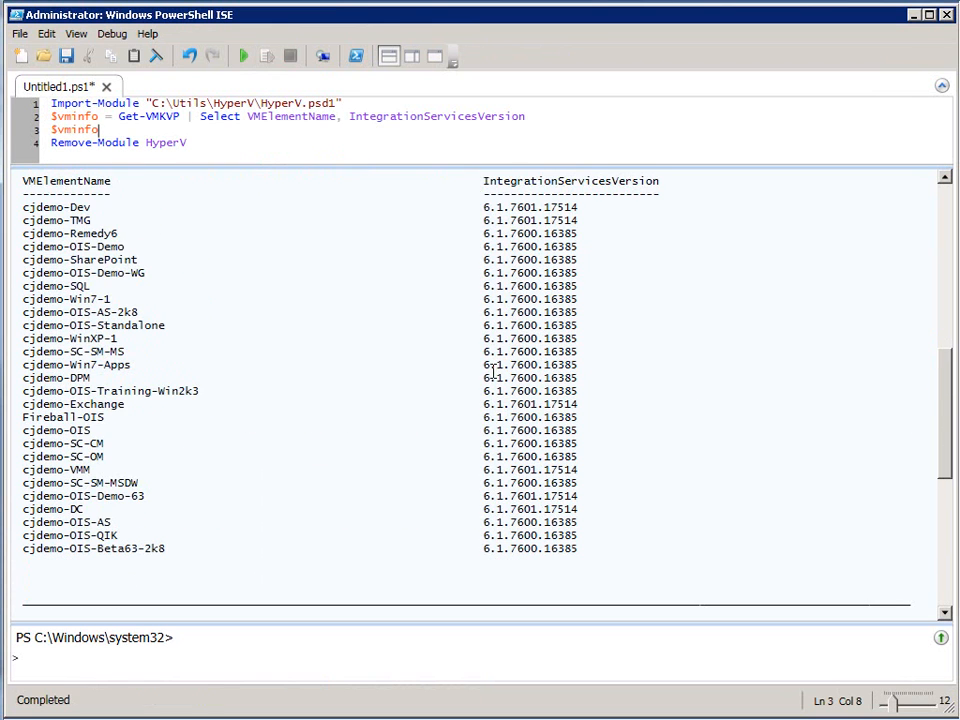
{"action": "triple_click", "coordinate": [22, 405]}
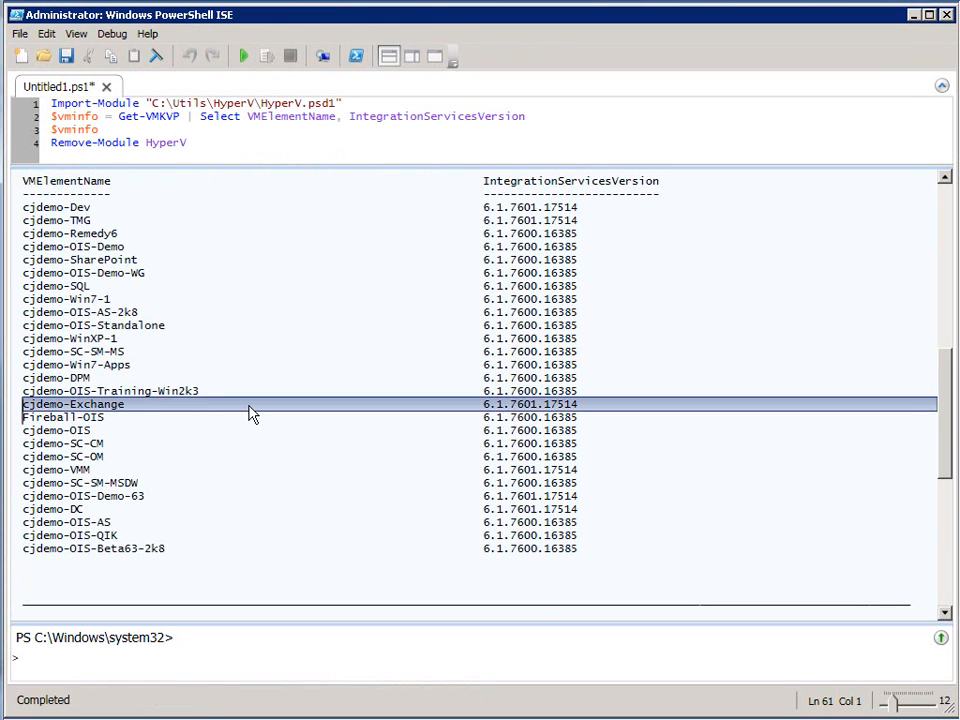